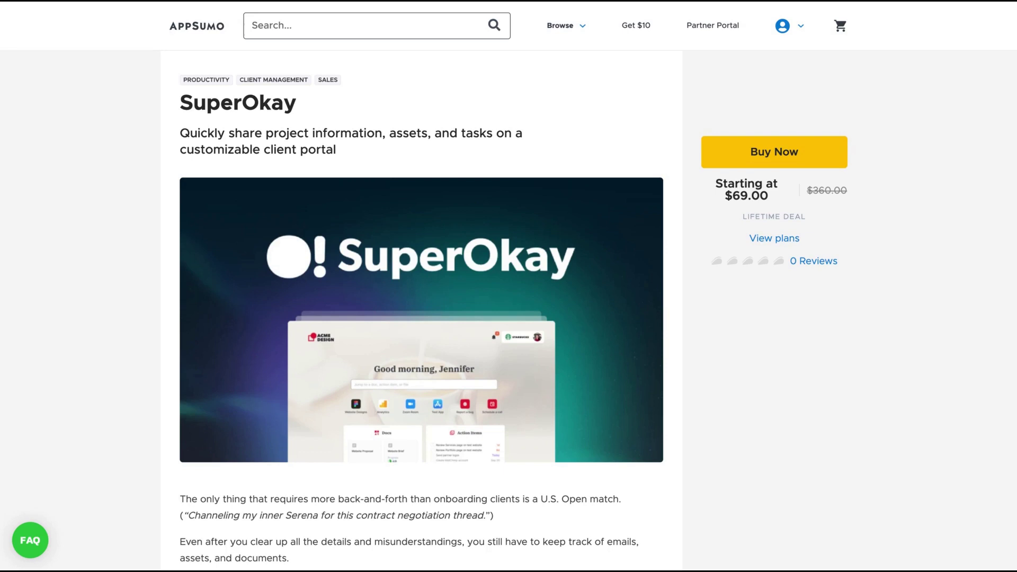
Scroll the SuperOkay deal page past the description and Plans and Features to the three license tiers from $69.00.
scroll(132, 180, down, 15)
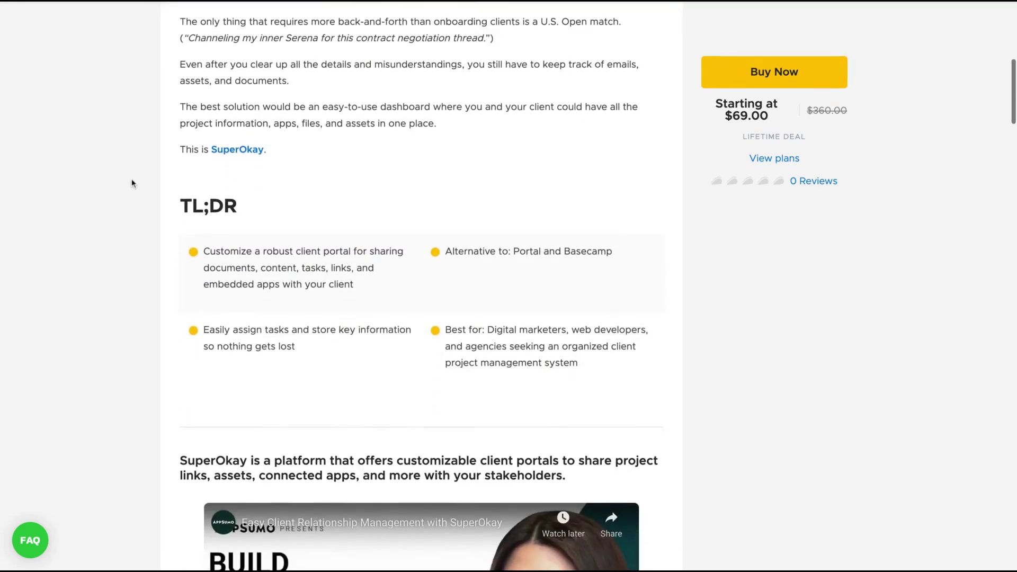
scroll(132, 183, up, 4)
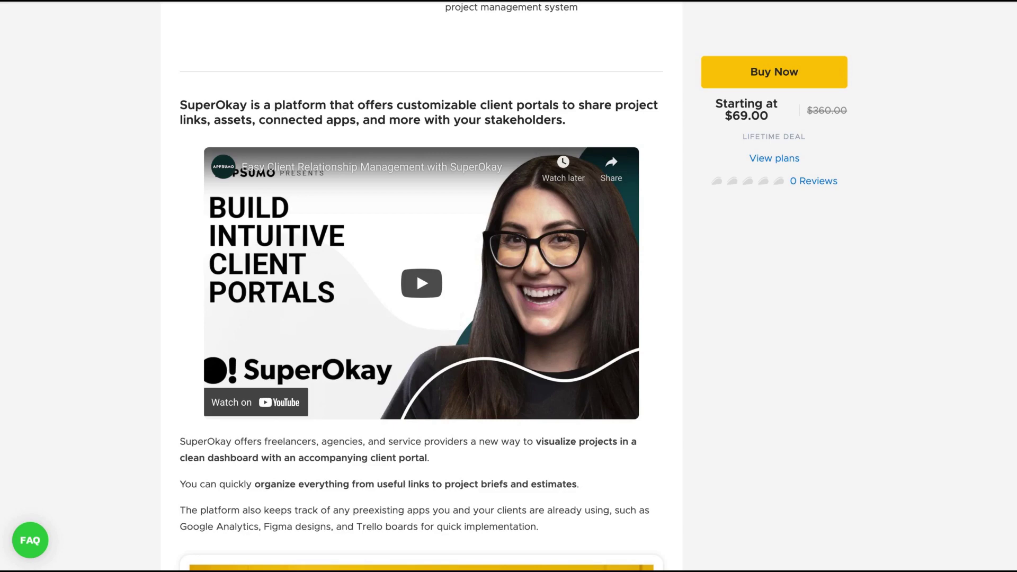
scroll(421, 286, down, 10)
scroll(421, 286, down, 5)
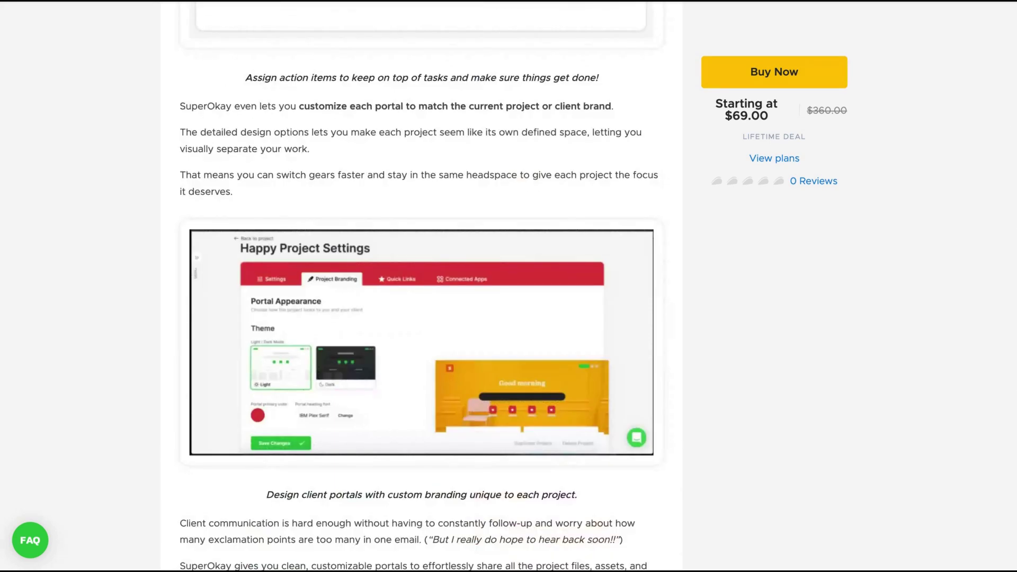
scroll(217, 392, down, 10)
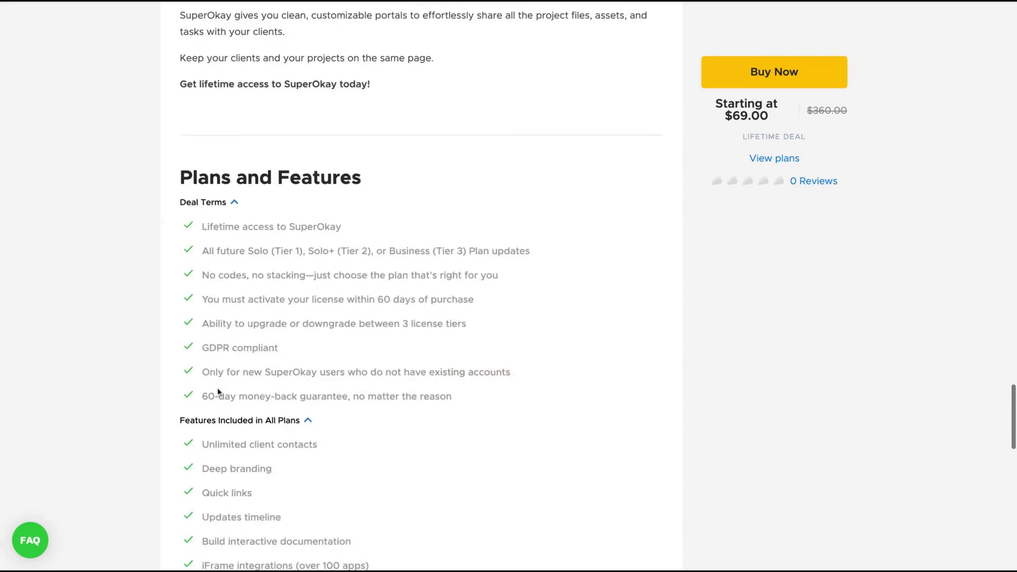
scroll(217, 392, down, 1)
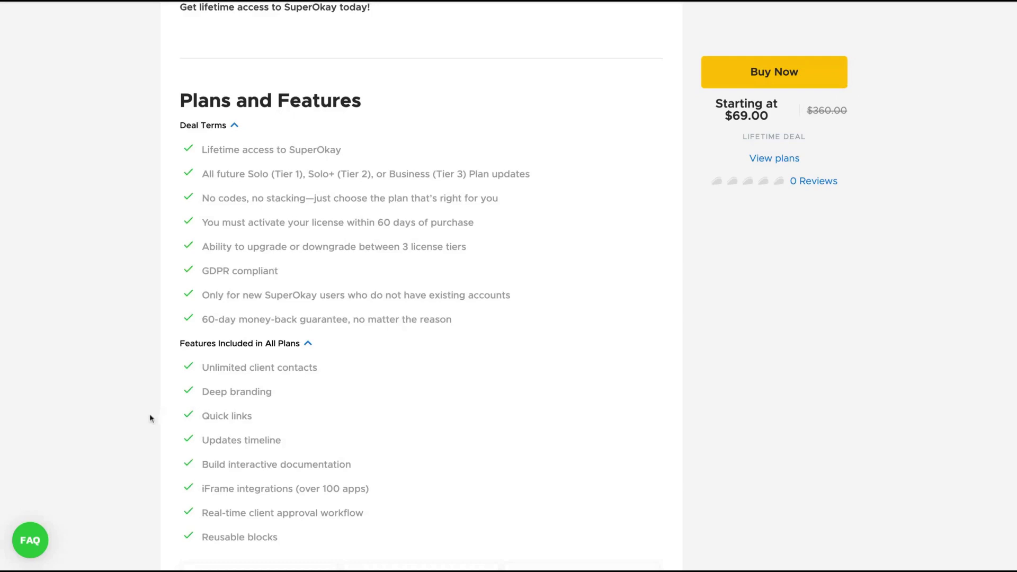
scroll(149, 416, down, 1)
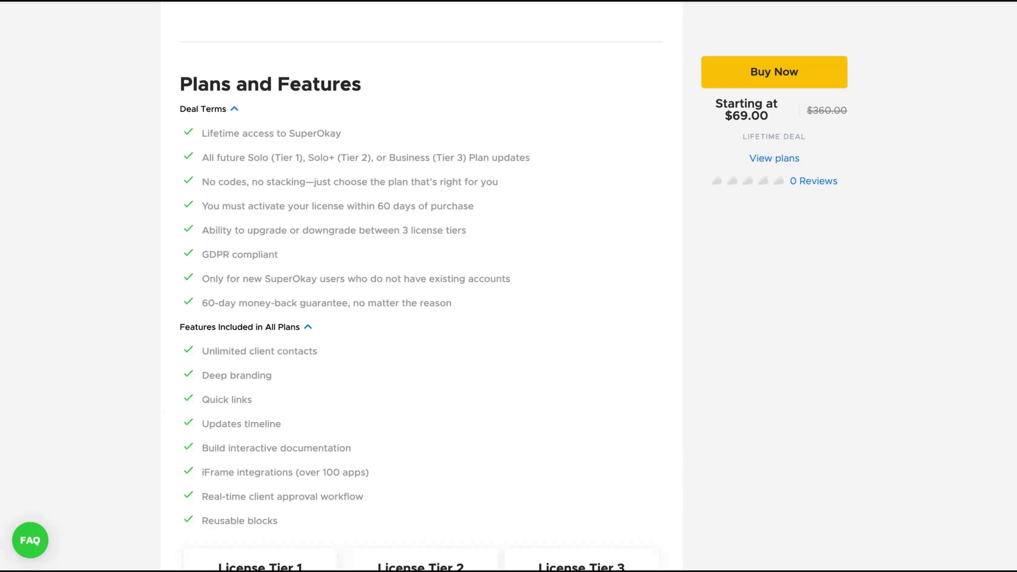
scroll(421, 297, down, 1)
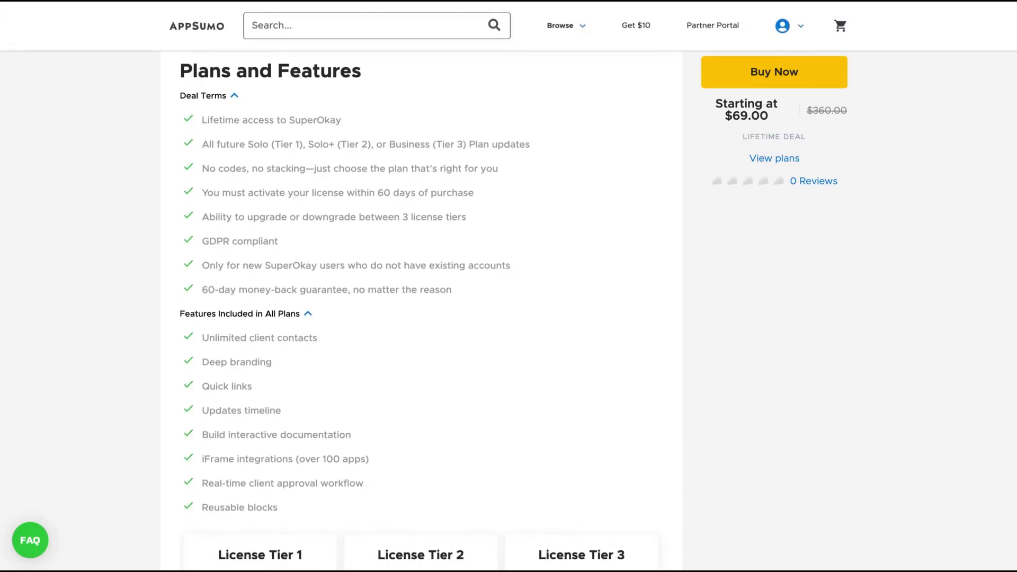
Highlight Custom domains and White labeling in the Tier 2 license card.
scroll(421, 297, down, 7)
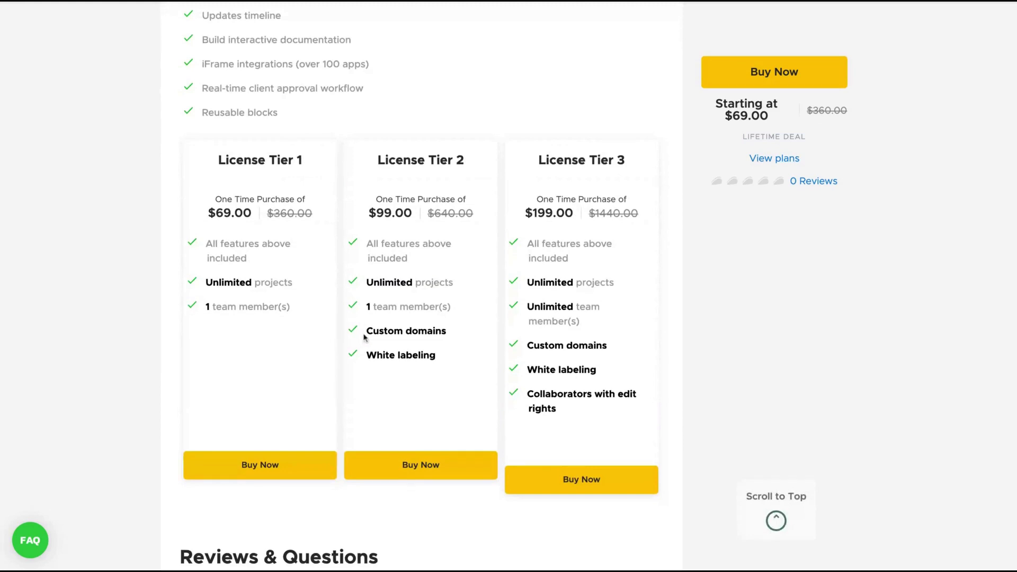
drag(366, 331, 447, 331)
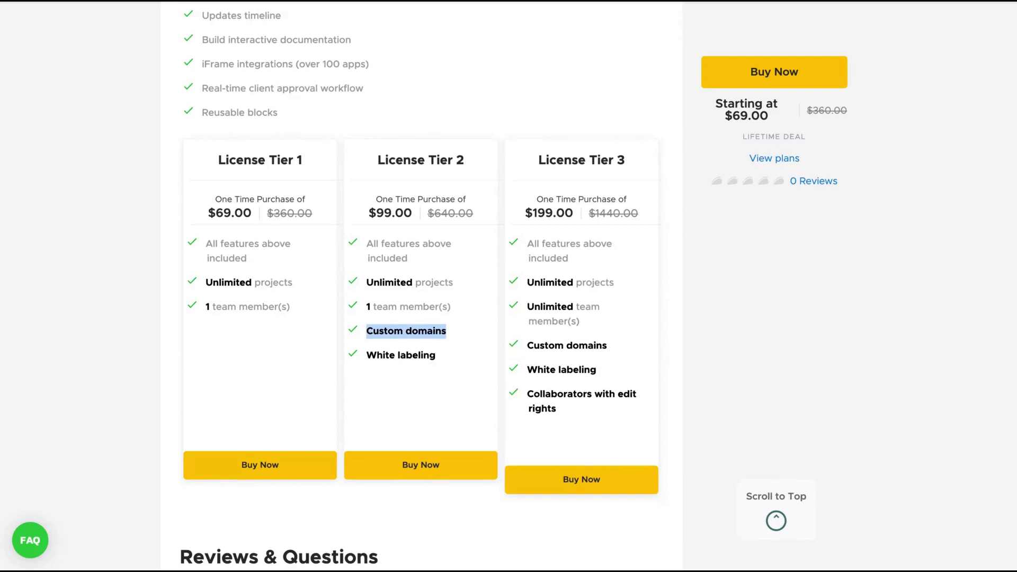
click(372, 329)
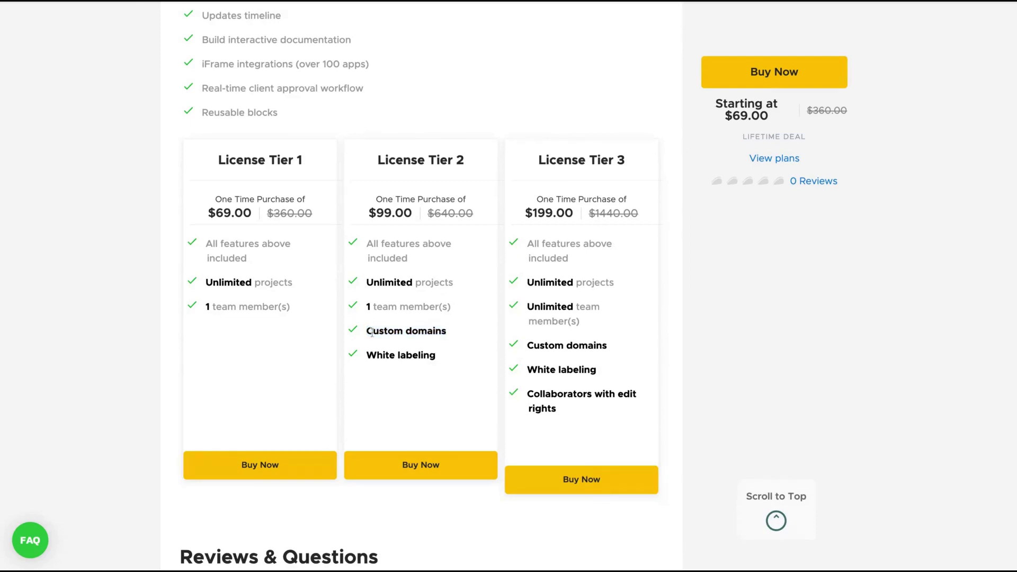
drag(367, 353, 427, 364)
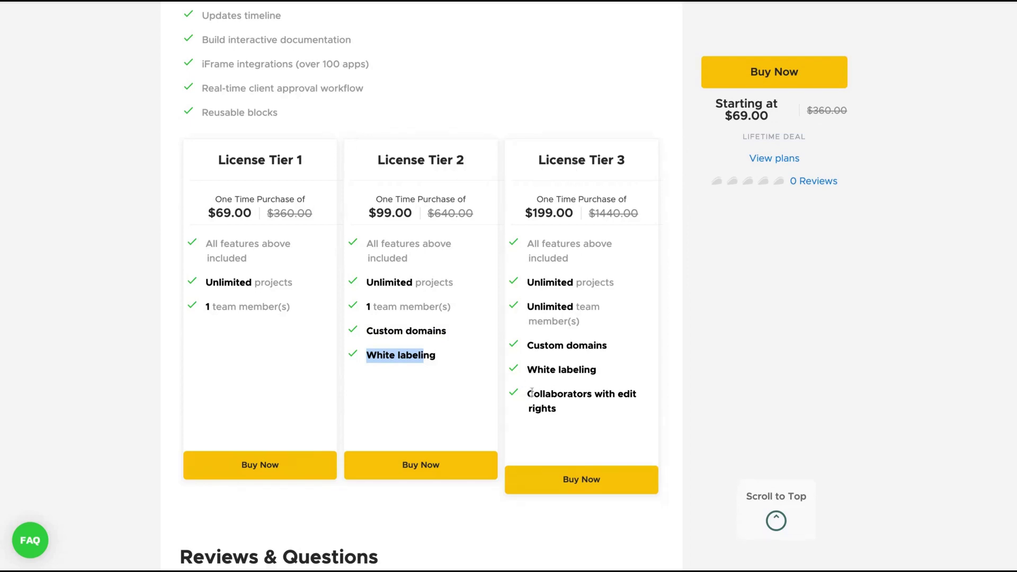
Highlight Unlimited team members and Collaborators with edit rights in the Tier 3 card.
triple_click(528, 307)
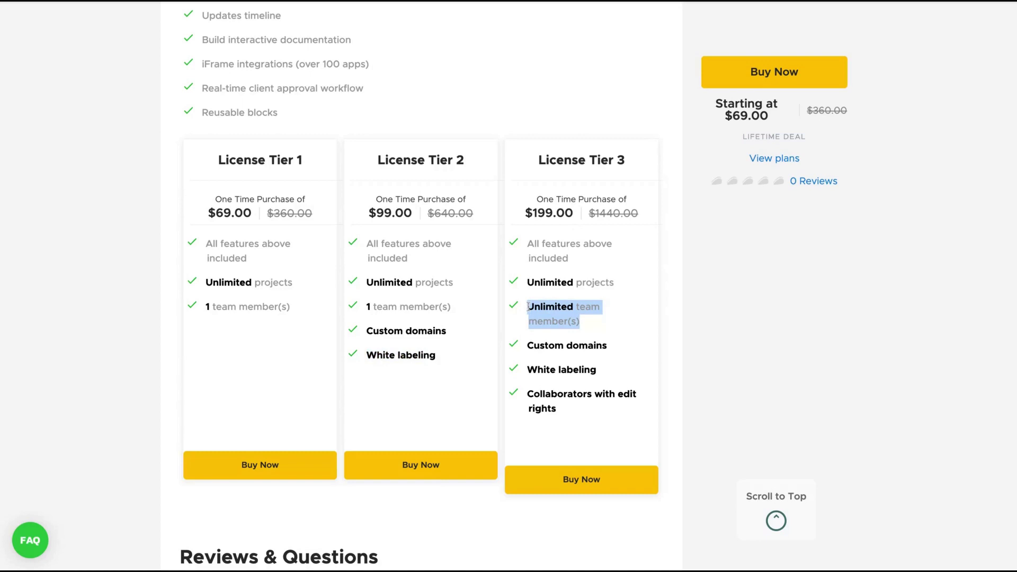
click(525, 396)
triple_click(525, 397)
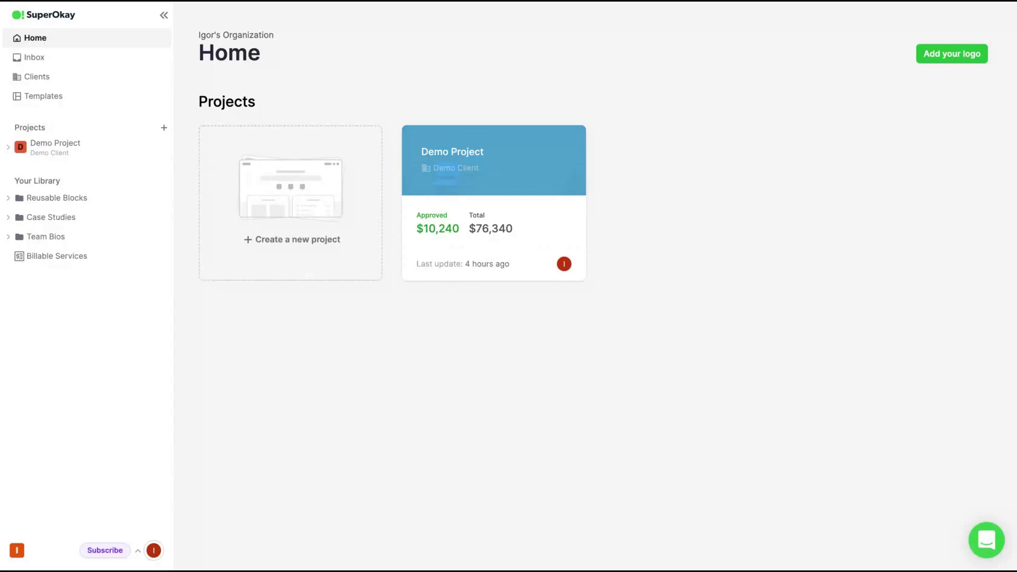
Open Settings > Branding via Add your logo and point out the Reversed logo slot.
click(953, 59)
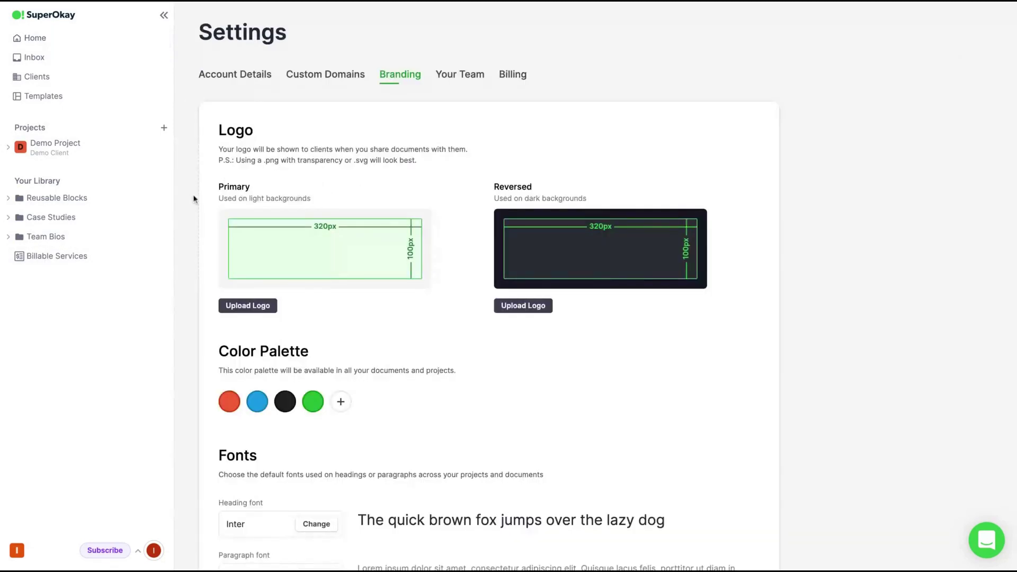
scroll(199, 196, down, 1)
scroll(199, 194, up, 1)
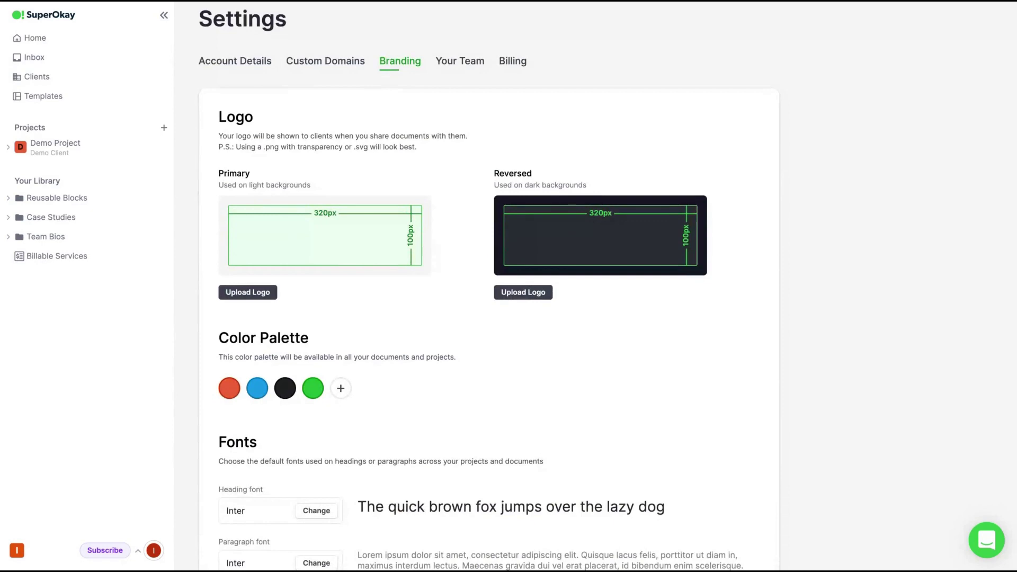
scroll(209, 170, down, 1)
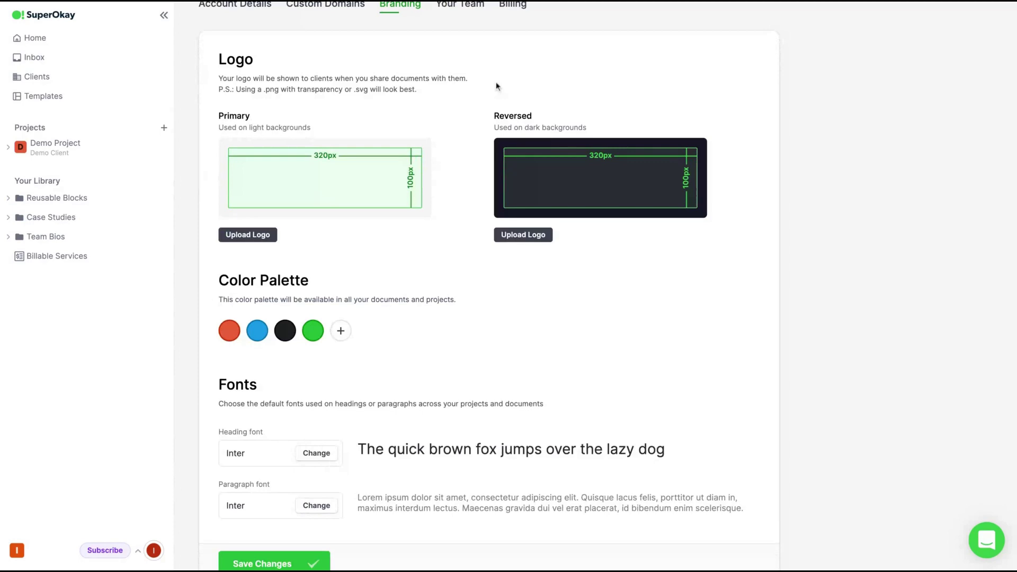
drag(499, 115, 587, 128)
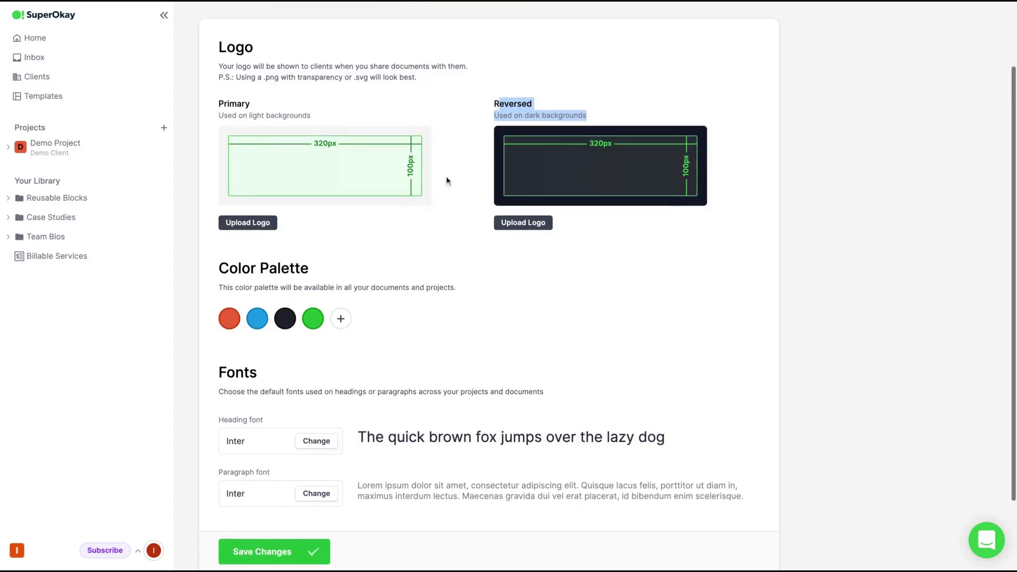
scroll(447, 180, down, 2)
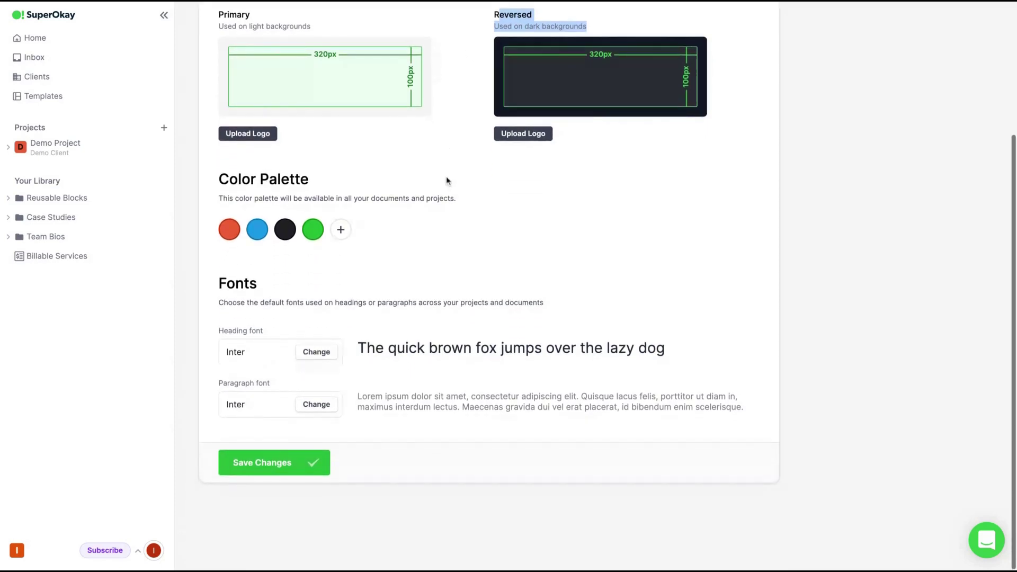
Add a fifth palette colour, red #E45E5E, to the Branding Color Palette and save it.
click(340, 230)
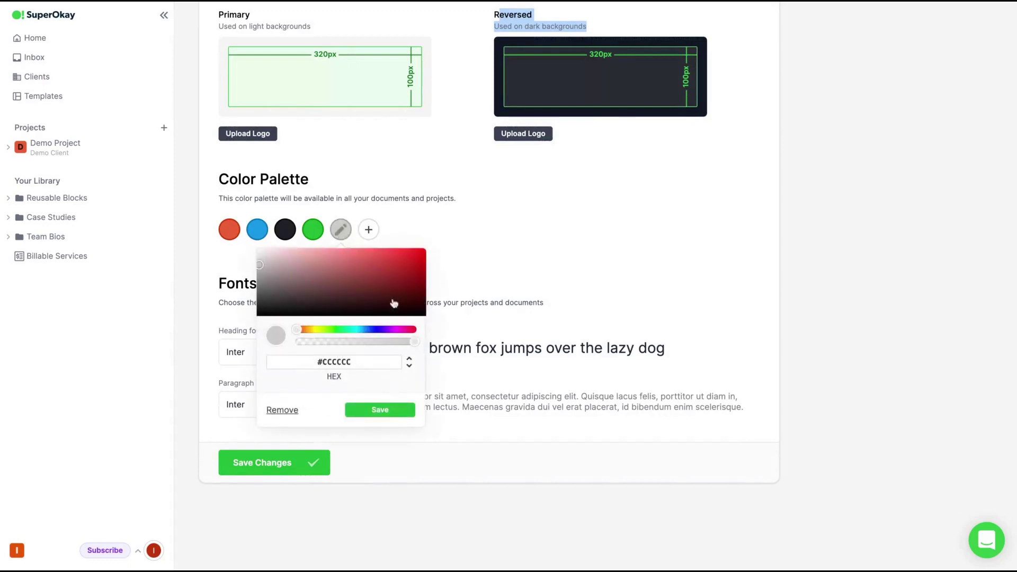
click(358, 259)
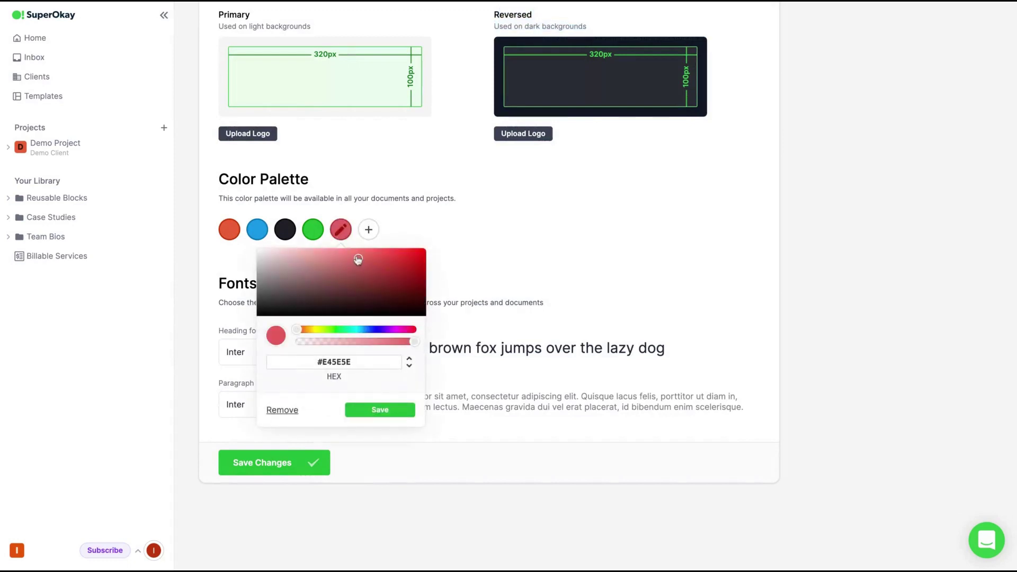
click(380, 410)
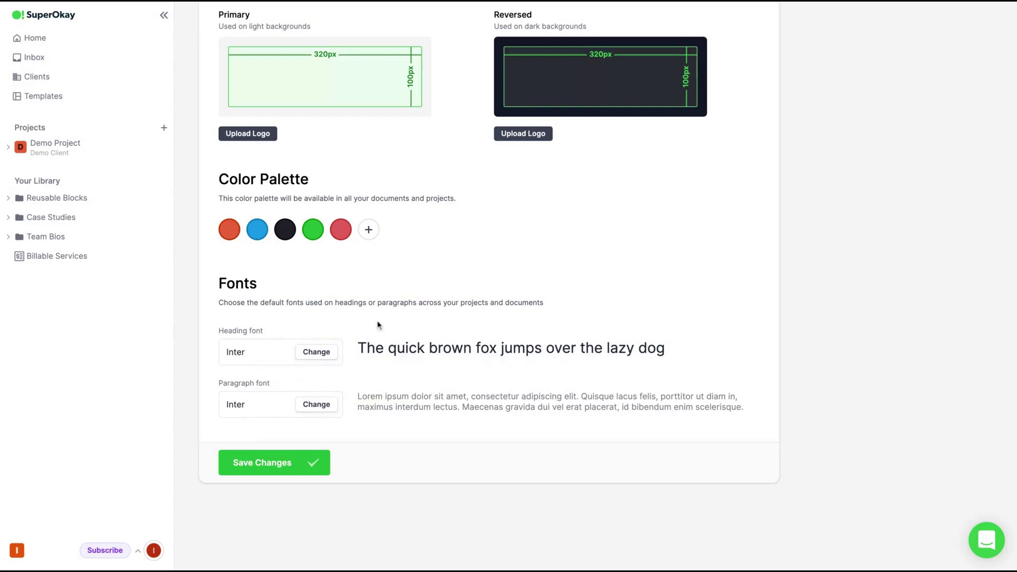
scroll(379, 324, up, 5)
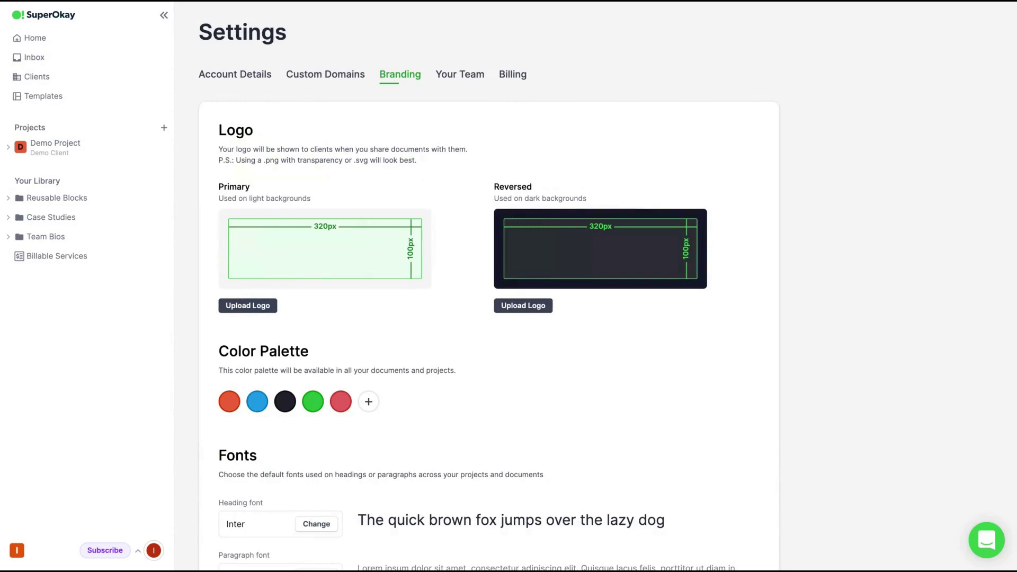
Show the Account Details settings with the organisation name and USD - US Dollar currency.
click(227, 83)
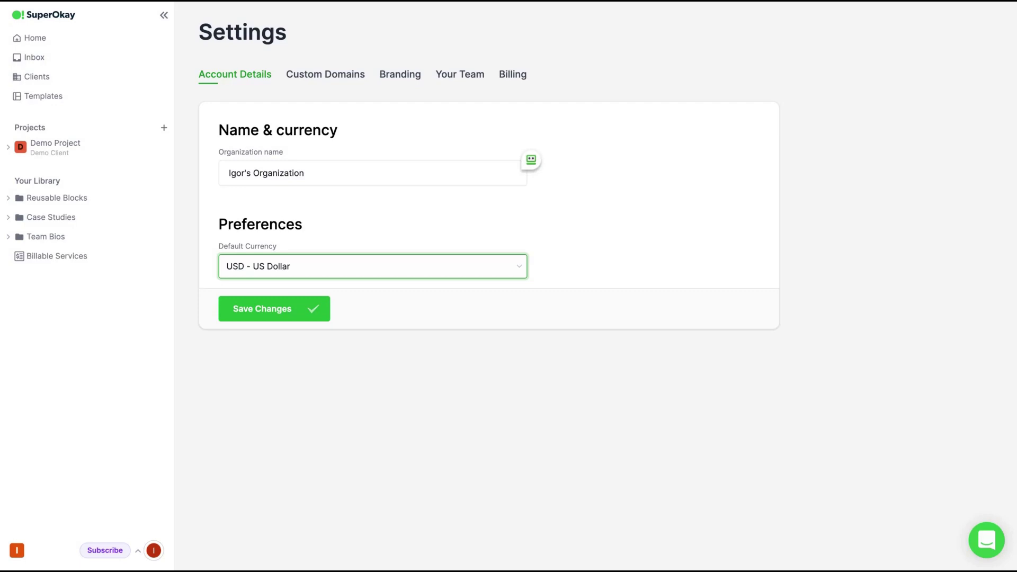
Open Custom Domains and scroll through the sharing subdomain and three DNS setup steps.
click(325, 74)
scroll(175, 269, down, 3)
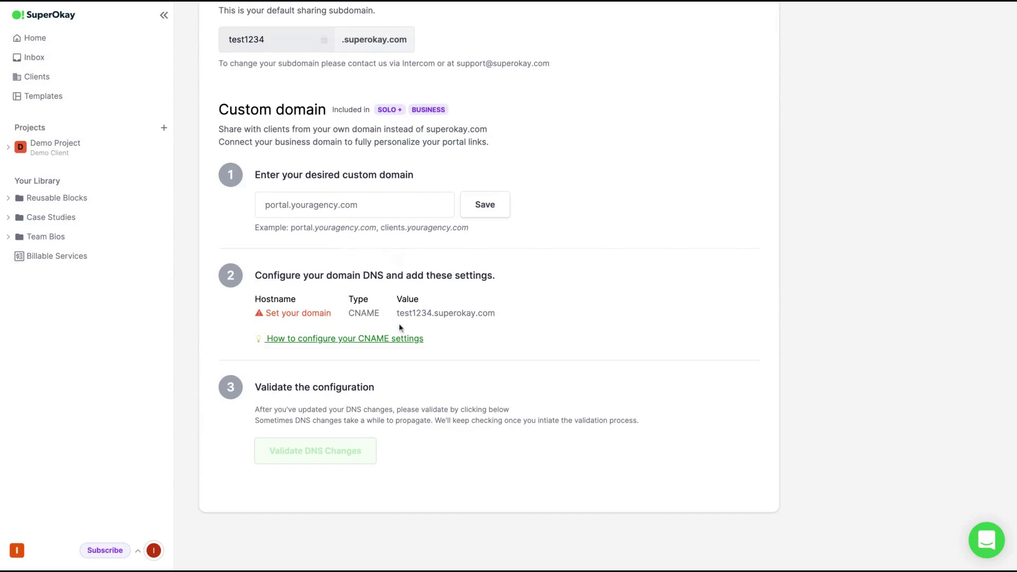
scroll(462, 314, up, 3)
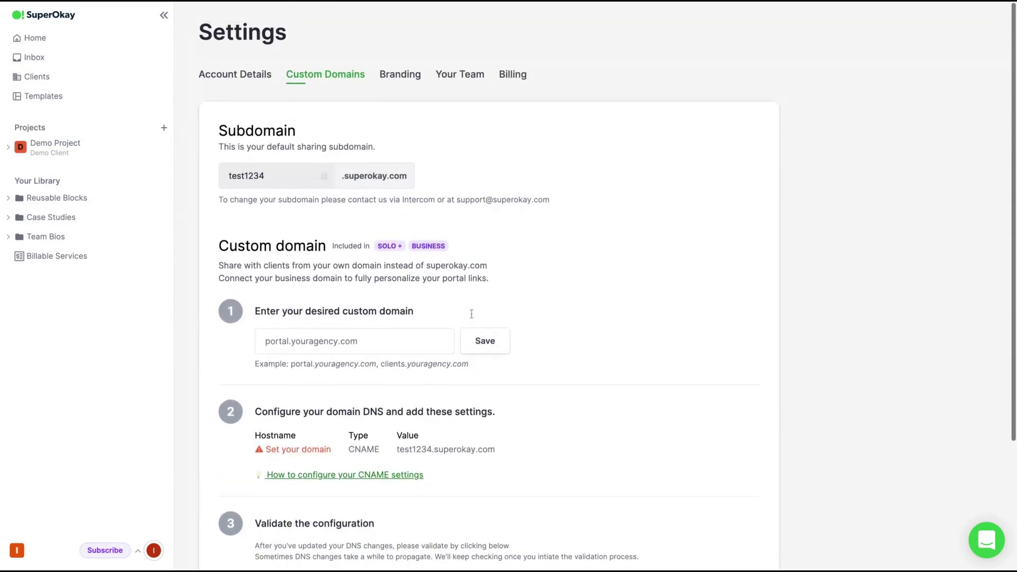
scroll(472, 314, down, 1)
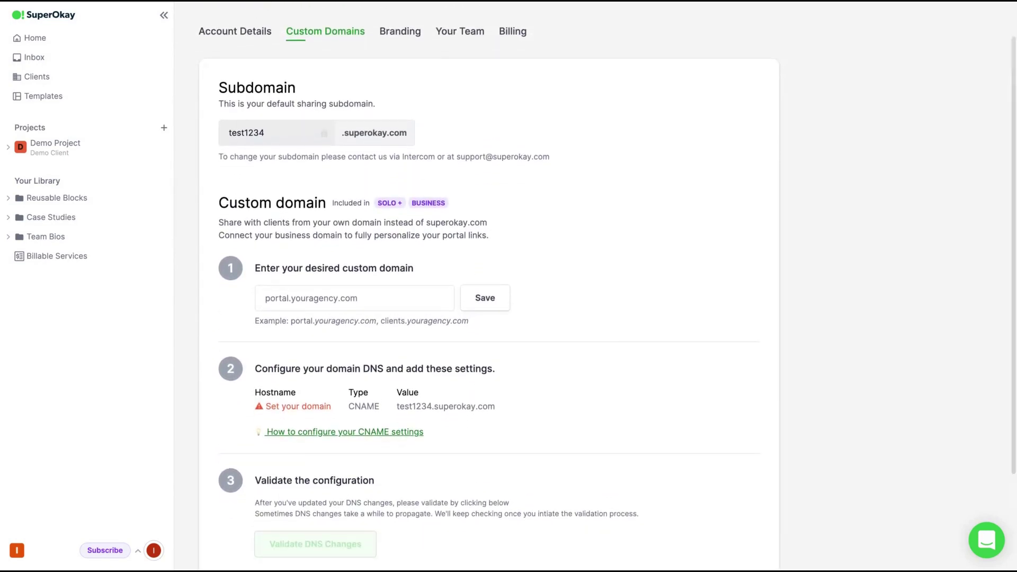
scroll(489, 286, down, 1)
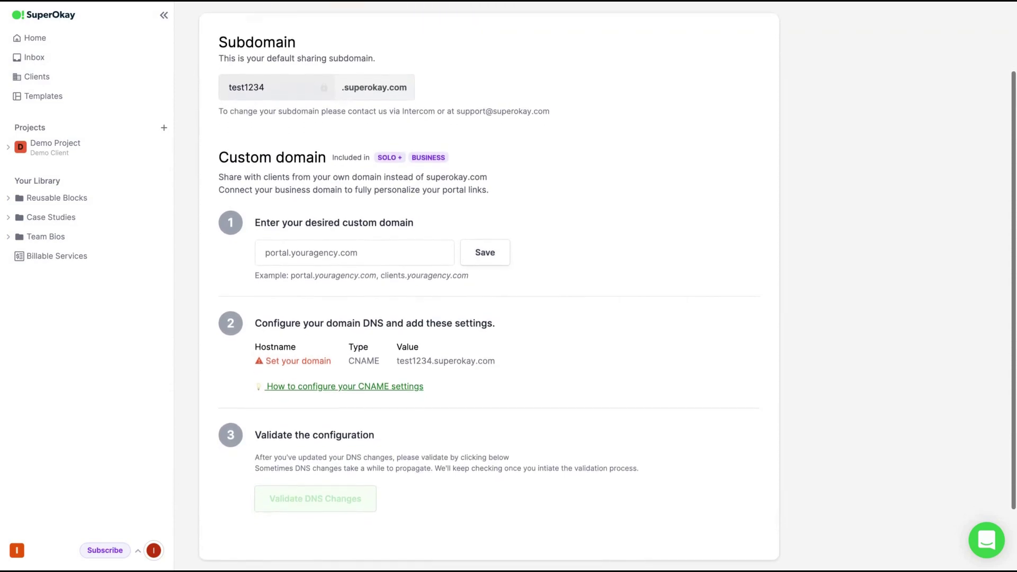
scroll(535, 210, up, 2)
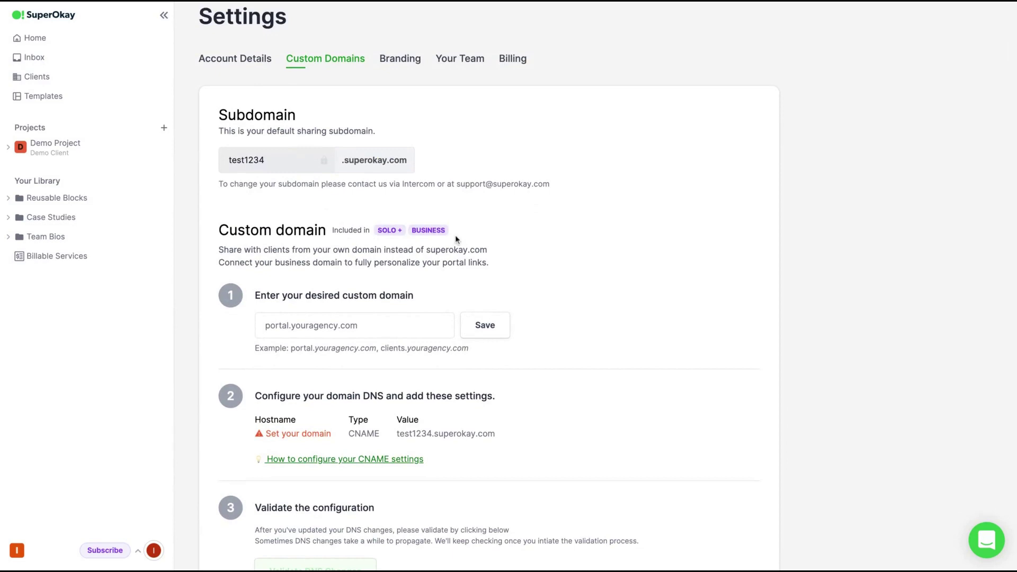
scroll(458, 151, down, 2)
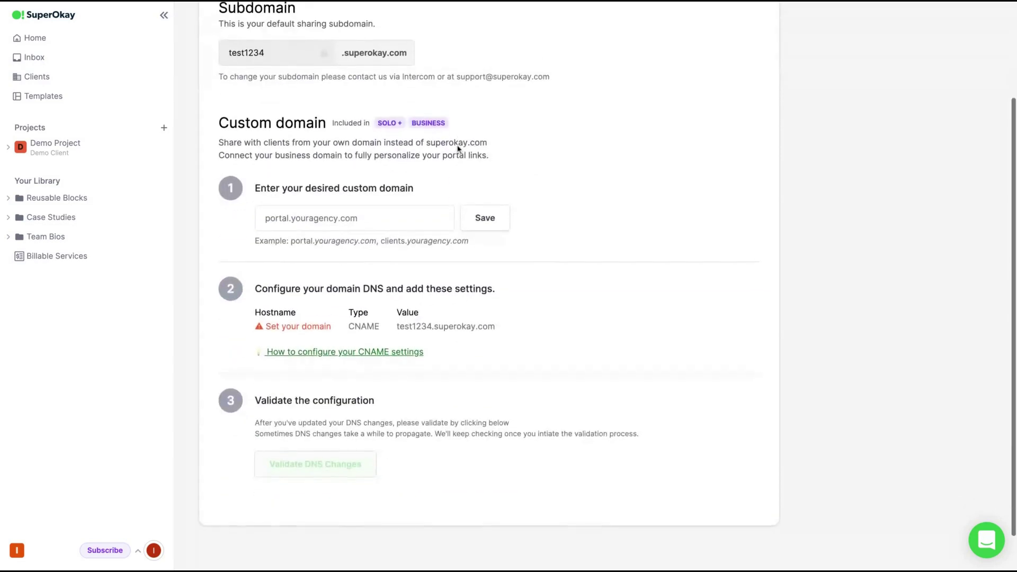
scroll(458, 149, up, 2)
View the Your Team settings, then go back to the Home page showing the Demo Project.
click(461, 75)
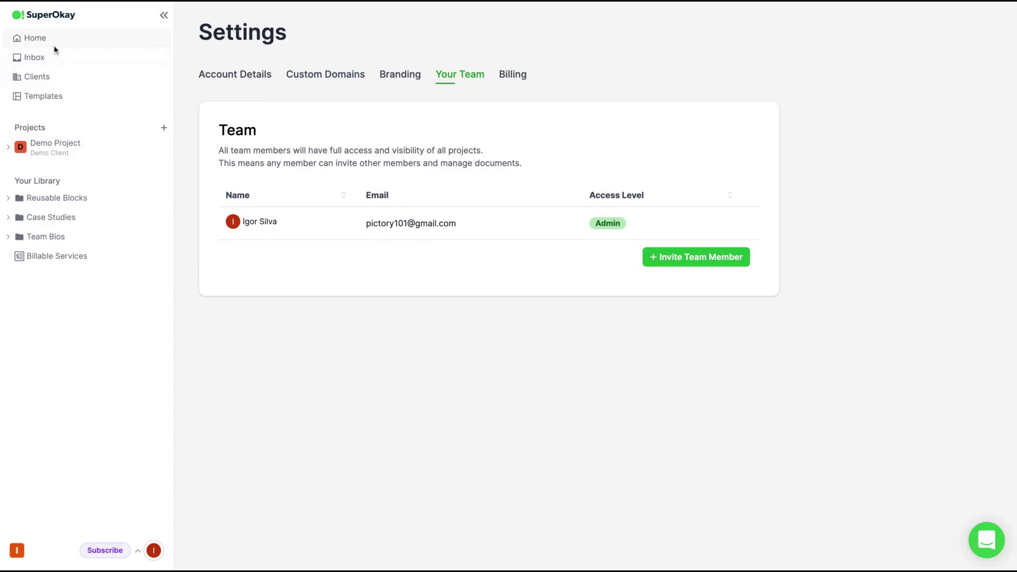
click(38, 39)
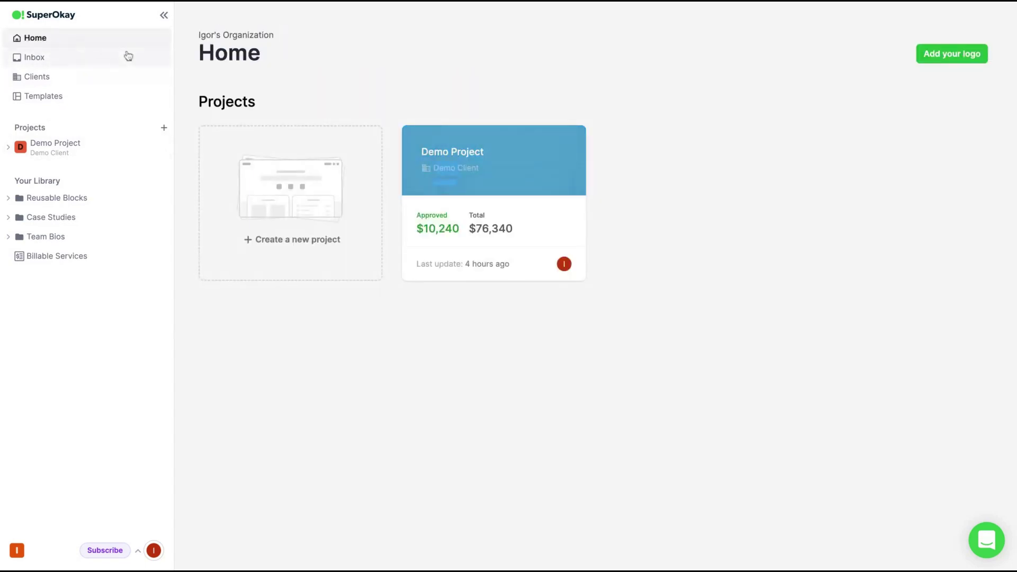
Open Reusable Blocks > Case Studies and highlight the case studies help text.
click(41, 199)
click(50, 217)
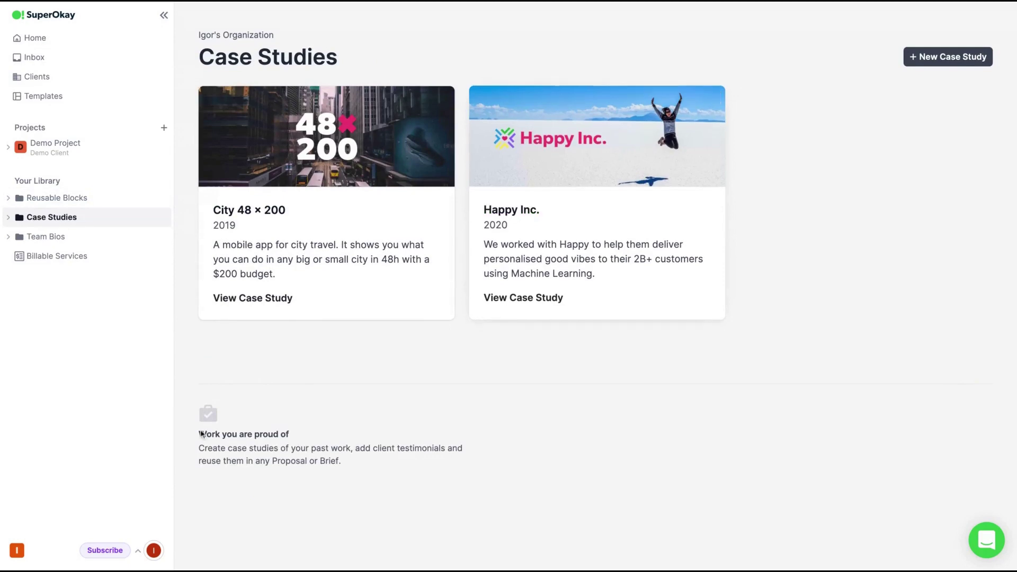
drag(204, 449, 341, 461)
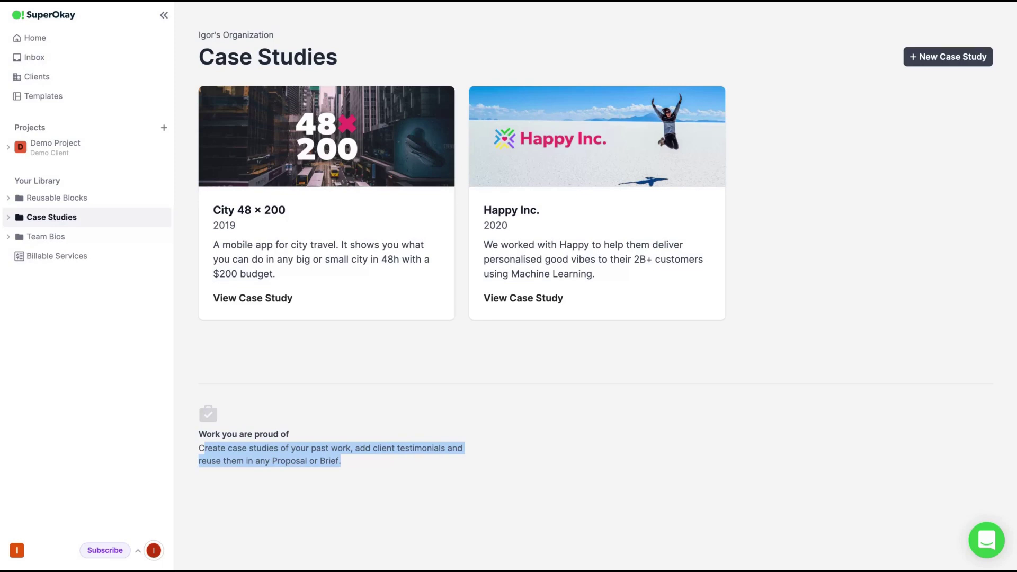
Open the Happy Inc. case study in the editor.
click(519, 298)
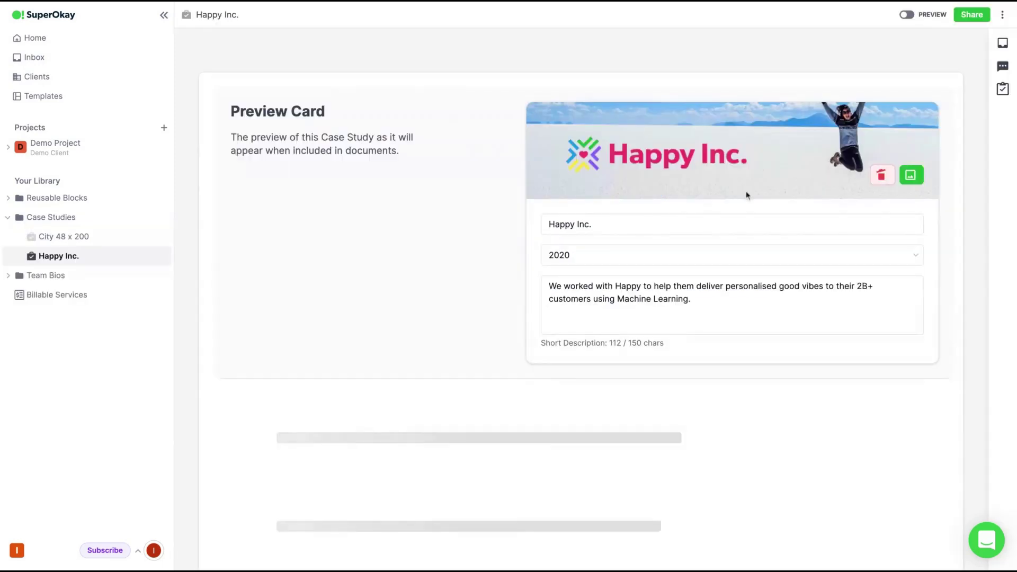
scroll(423, 325, down, 1)
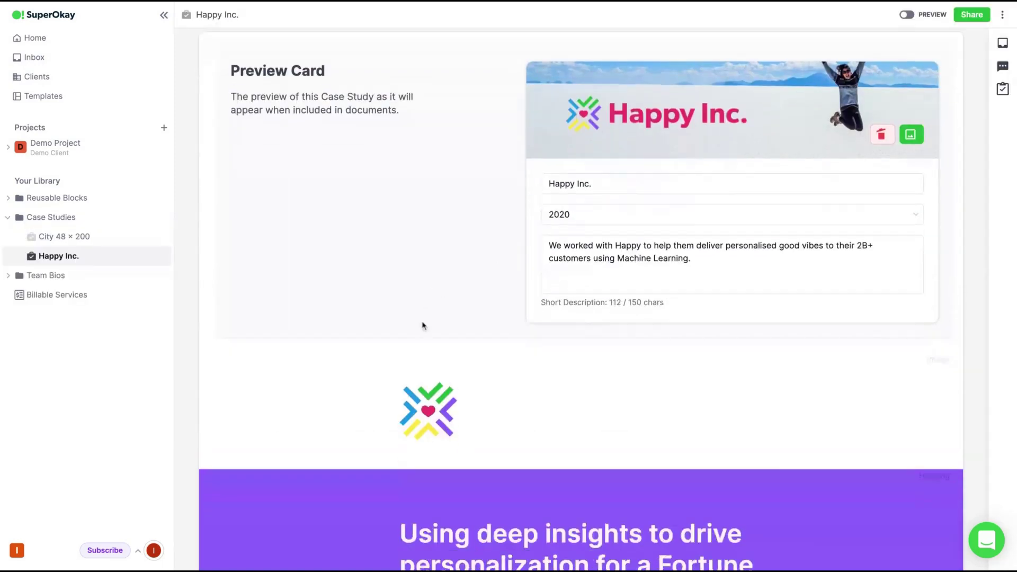
scroll(423, 326, down, 2)
scroll(393, 94, up, 3)
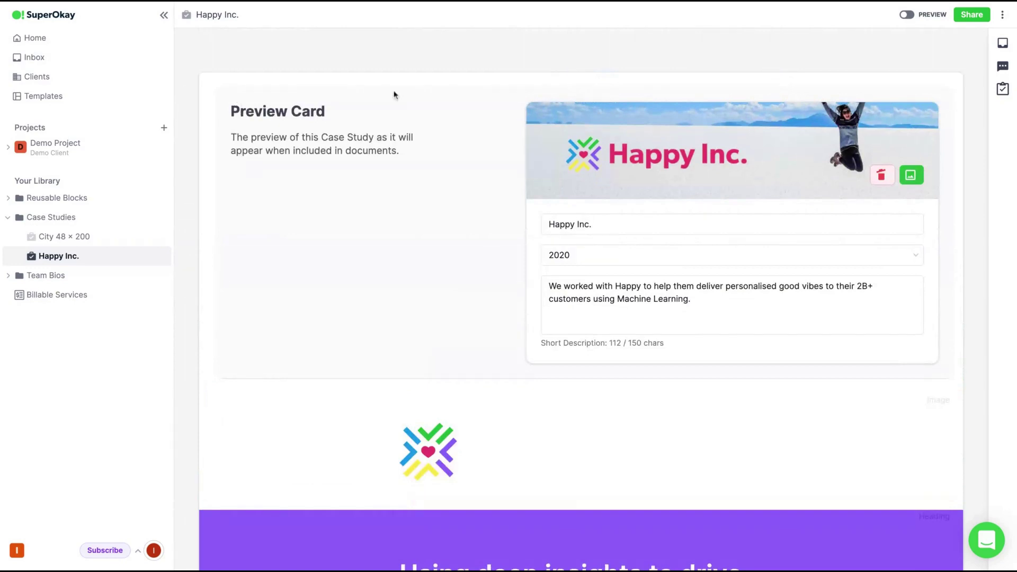
scroll(304, 356, down, 6)
scroll(304, 357, up, 6)
scroll(305, 356, down, 6)
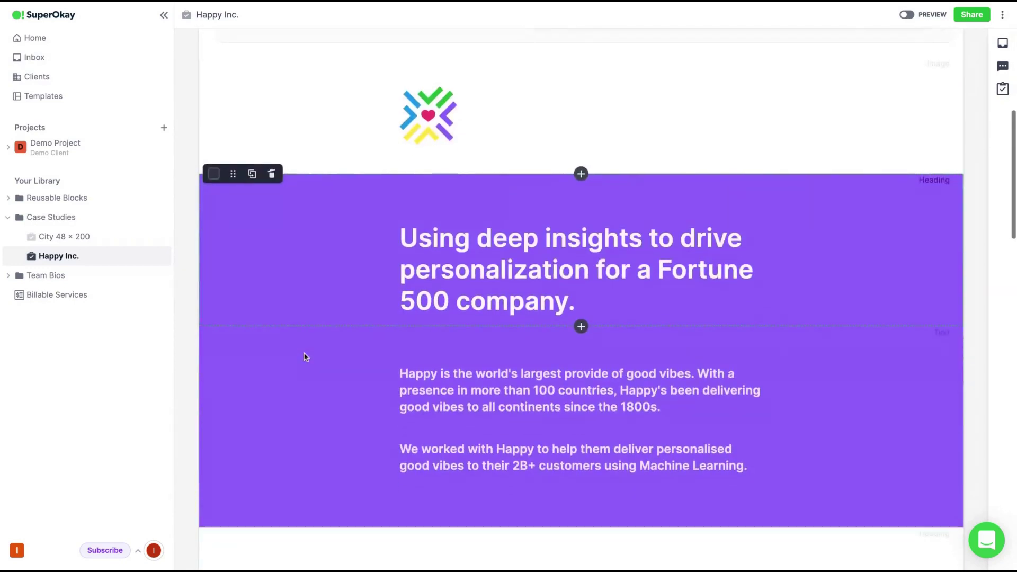
Select the intro text, purple heading and logo blocks, then bring up the insert menu below the logo.
click(504, 392)
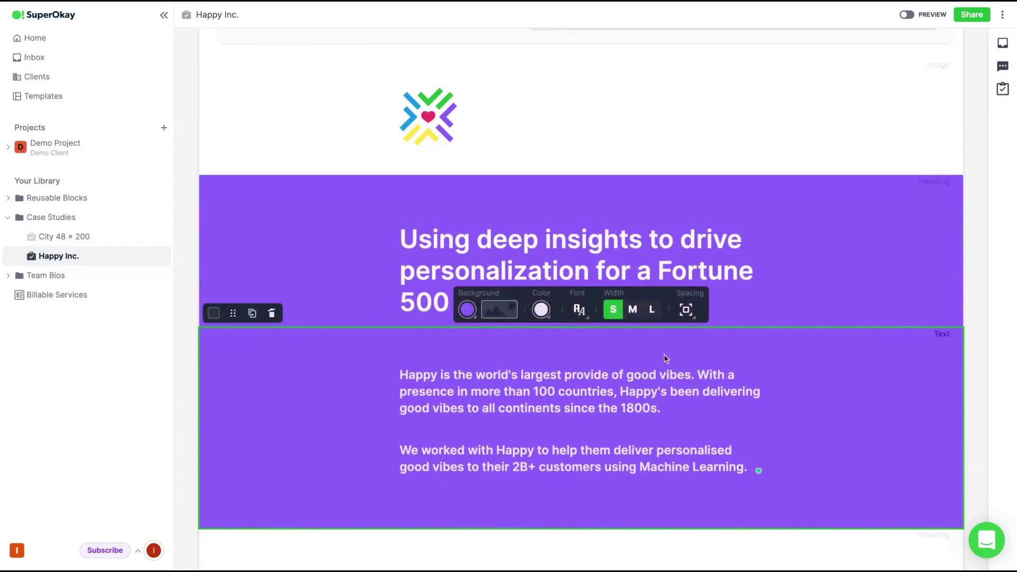
click(708, 423)
drag(709, 422, 717, 258)
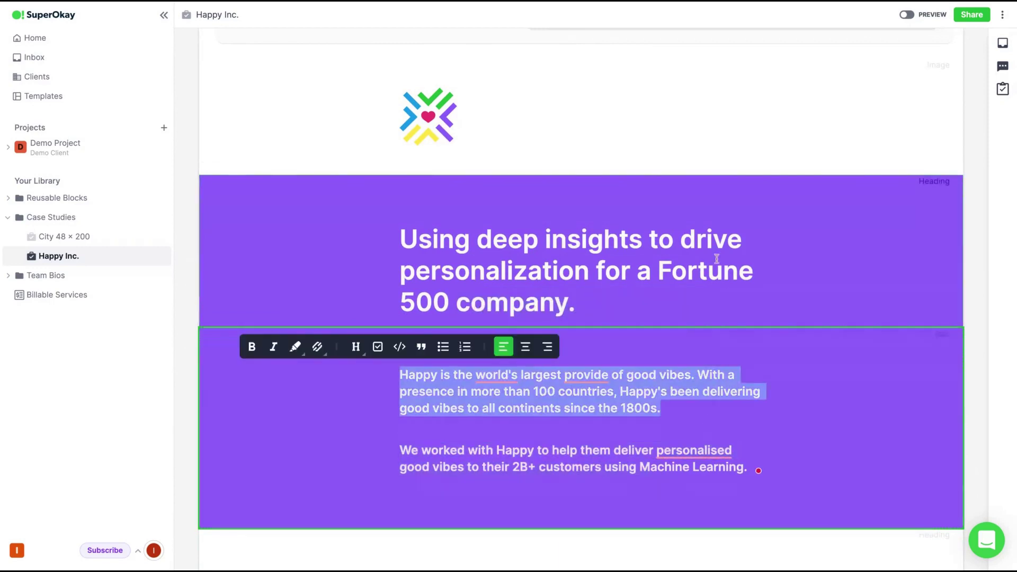
click(716, 259)
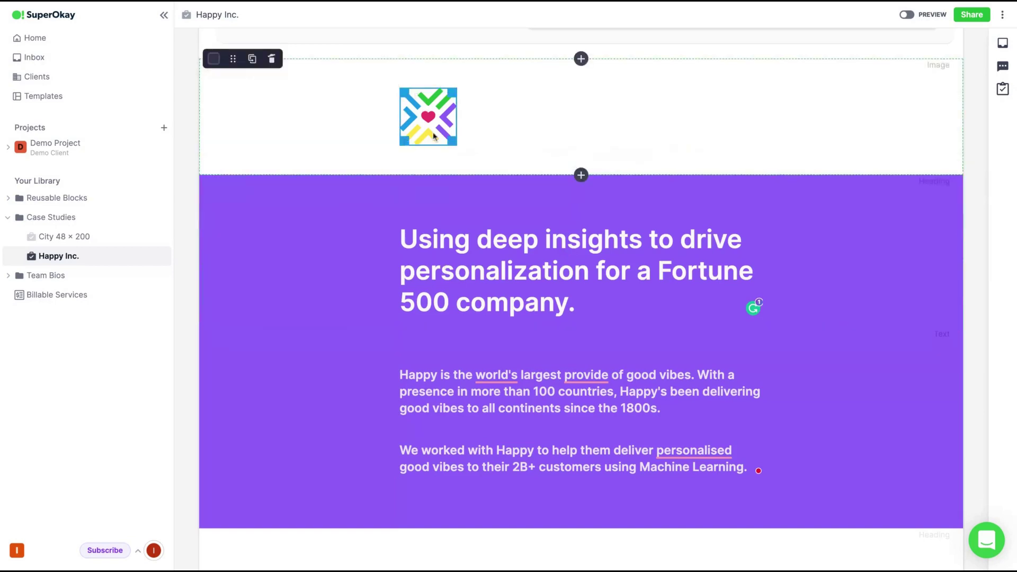
click(609, 113)
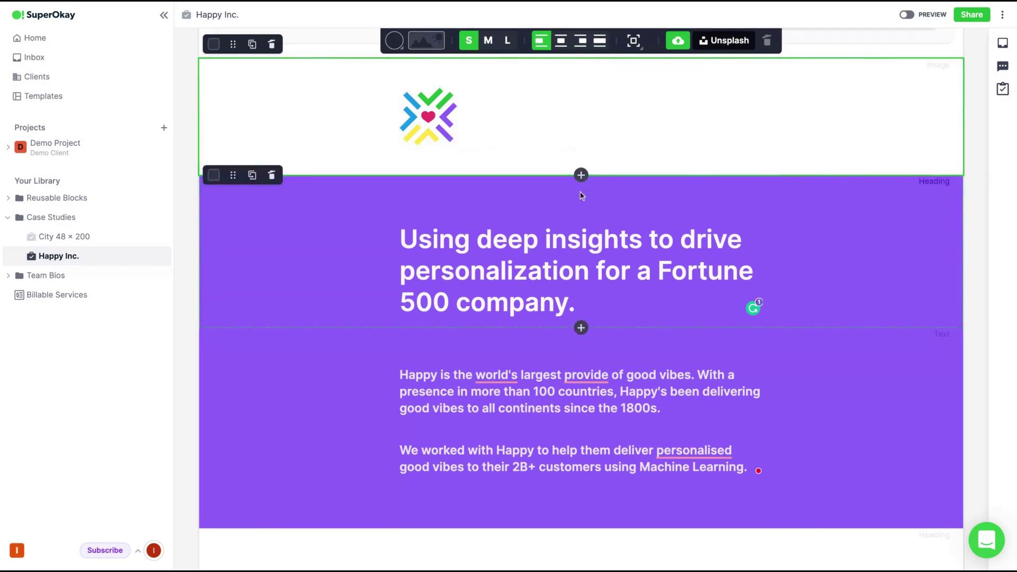
scroll(581, 196, up, 6)
scroll(556, 508, down, 2)
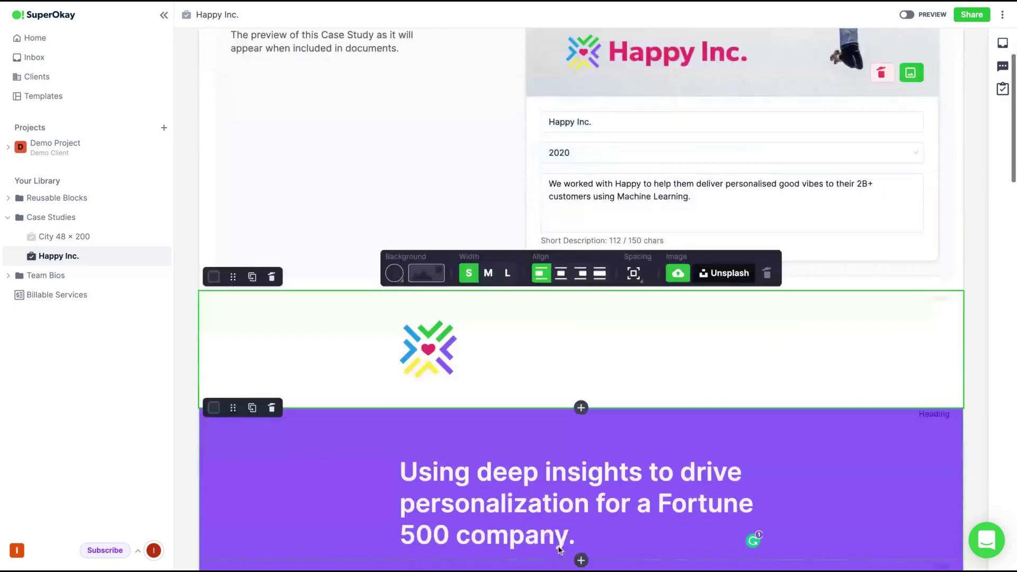
scroll(559, 550, down, 2)
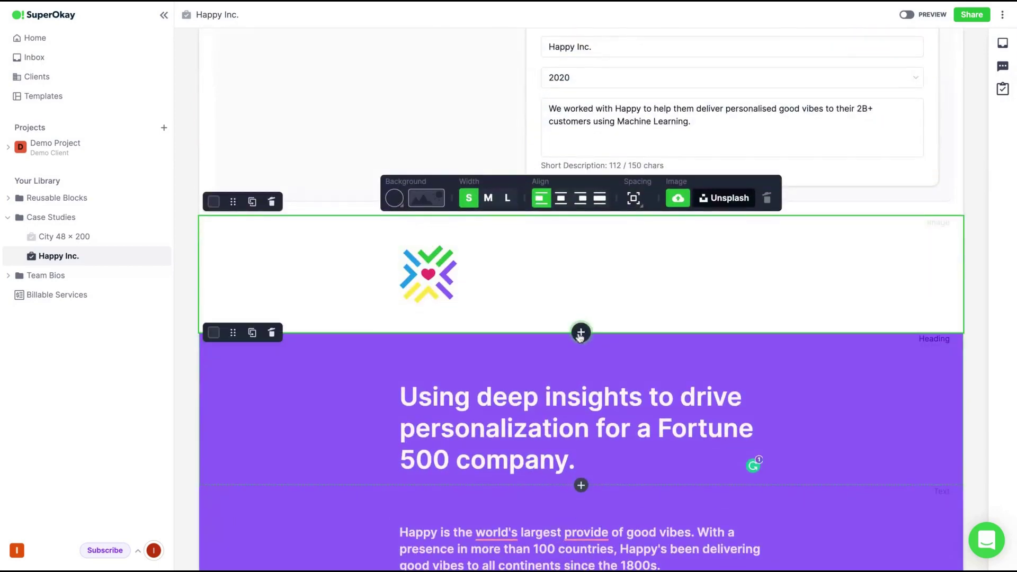
click(581, 332)
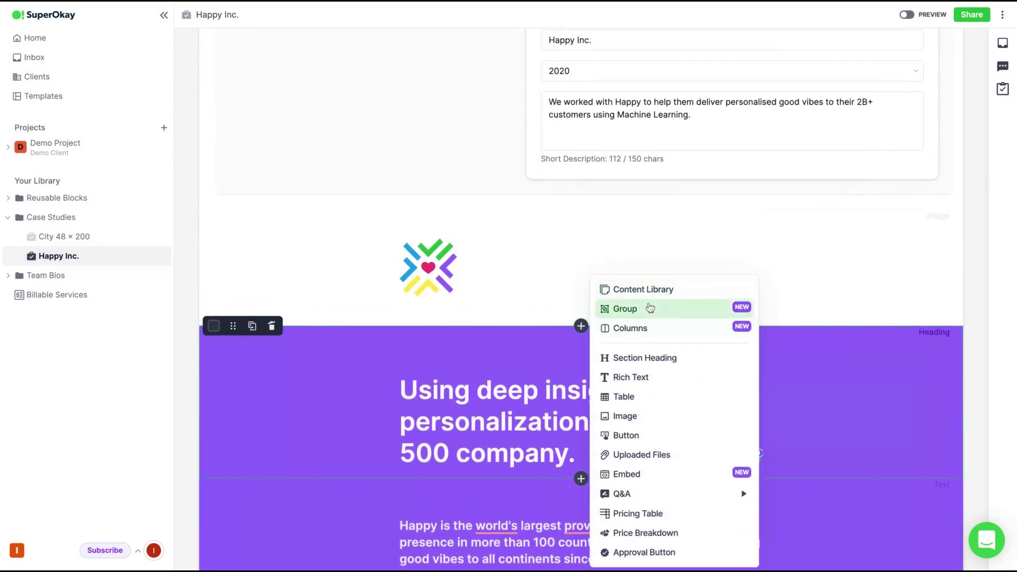
mouse_move(649, 317)
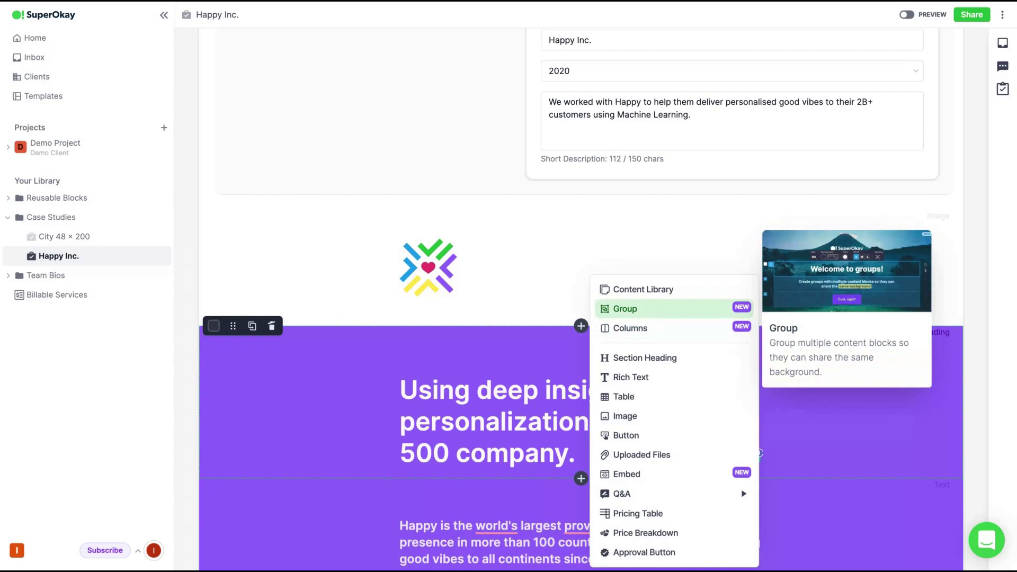
mouse_move(715, 328)
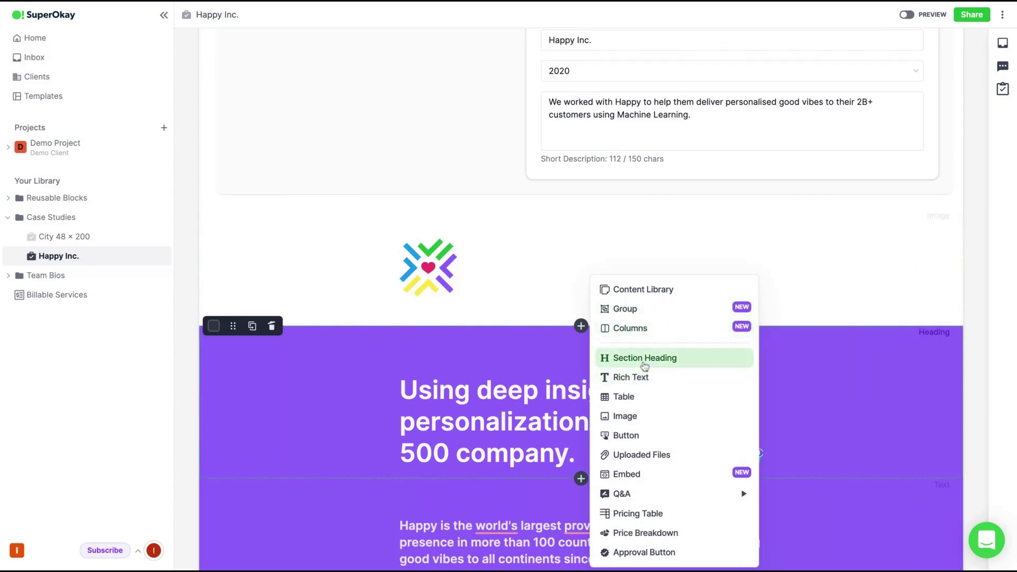
mouse_move(640, 380)
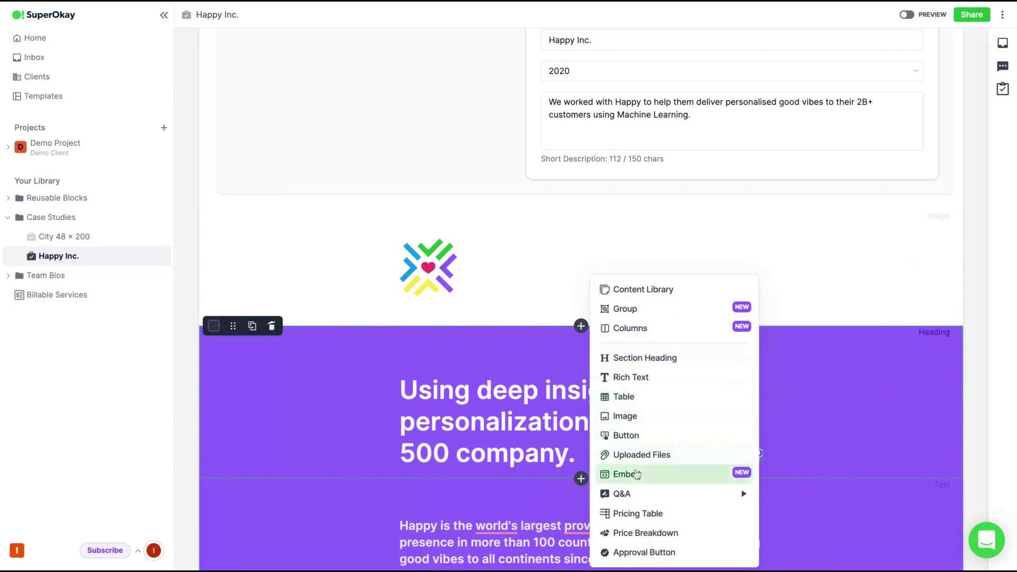
mouse_move(634, 473)
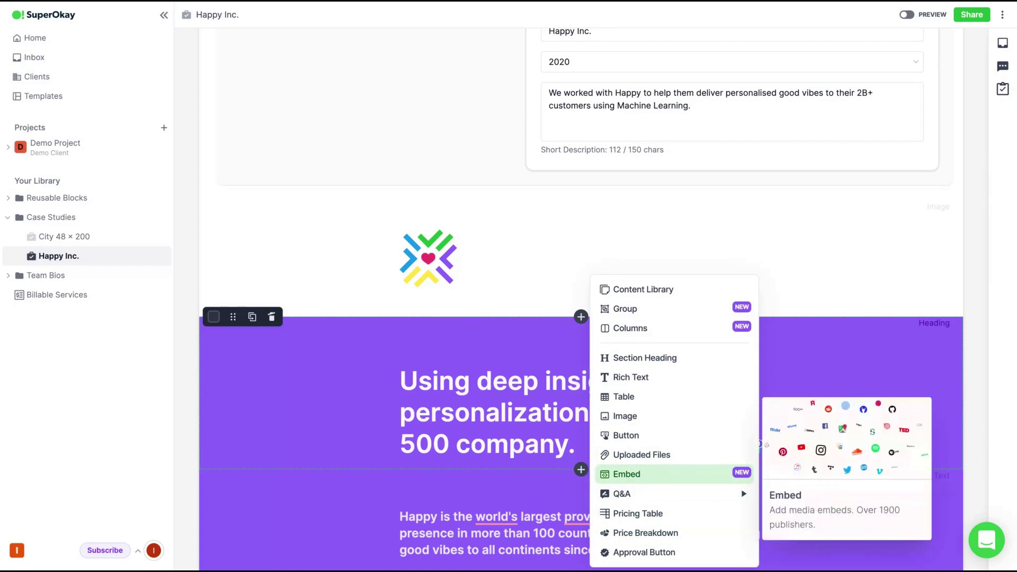
Insert an Embed block below the logo using the pasted Beatflyer YouTube link.
key(Return)
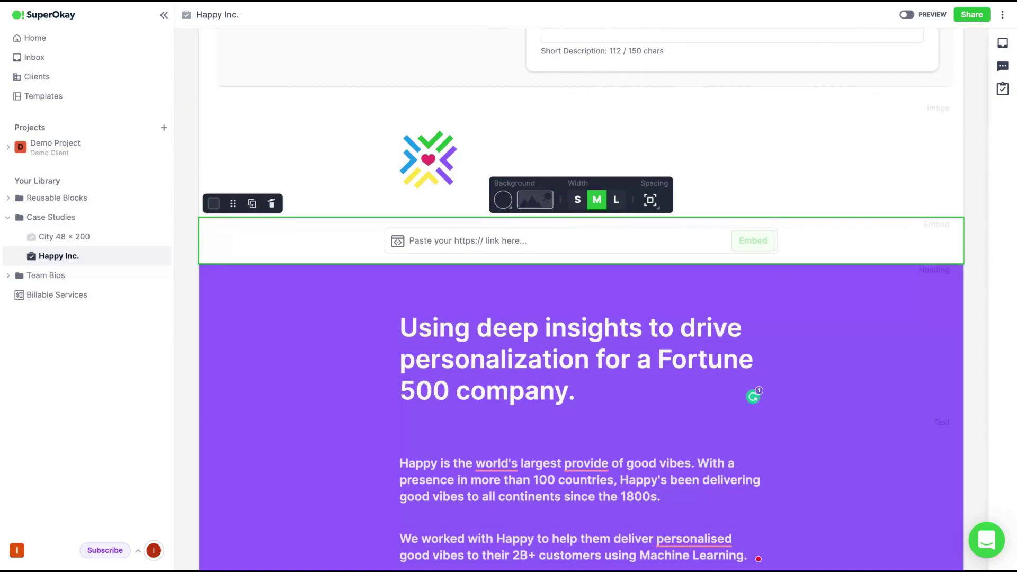
text(https://www.youtube.com/watch?v=Zclxgr0CKJg)
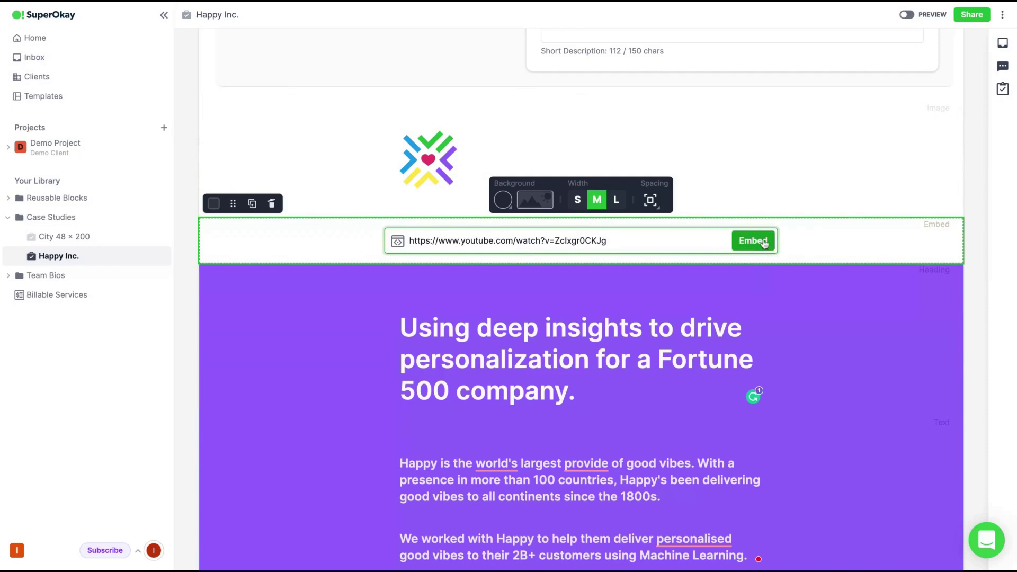
click(764, 243)
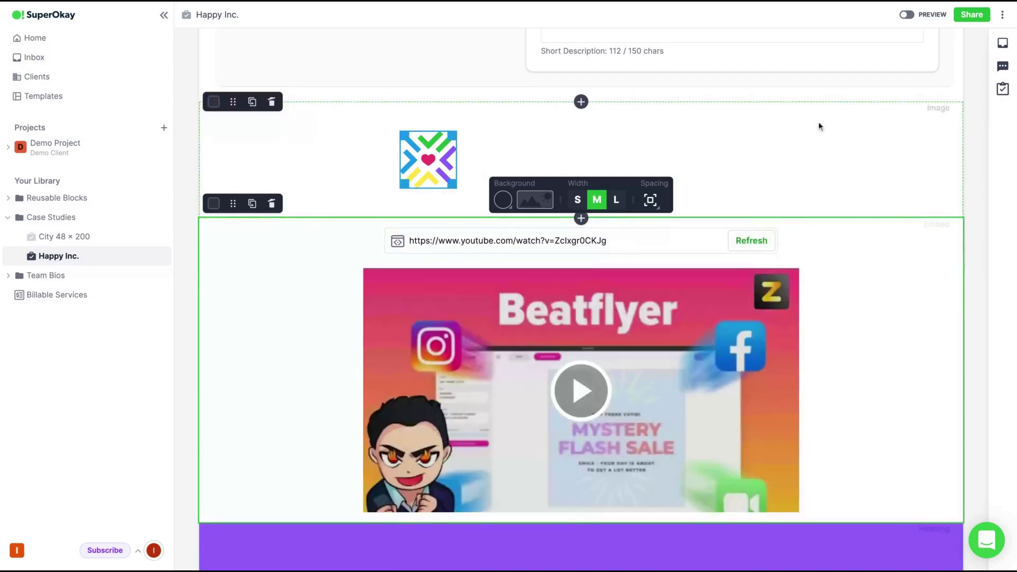
scroll(581, 416, down, 3)
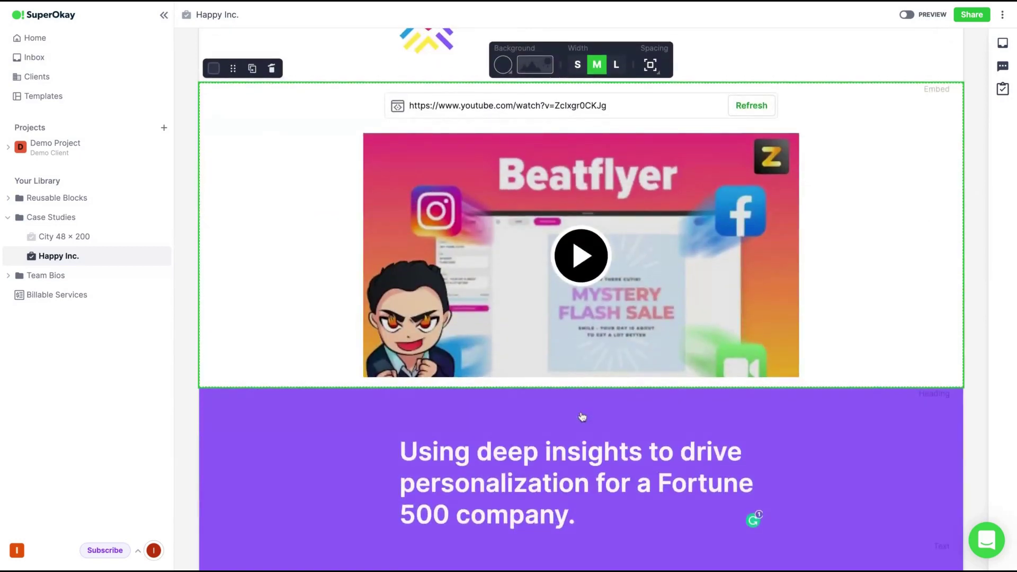
scroll(582, 417, up, 1)
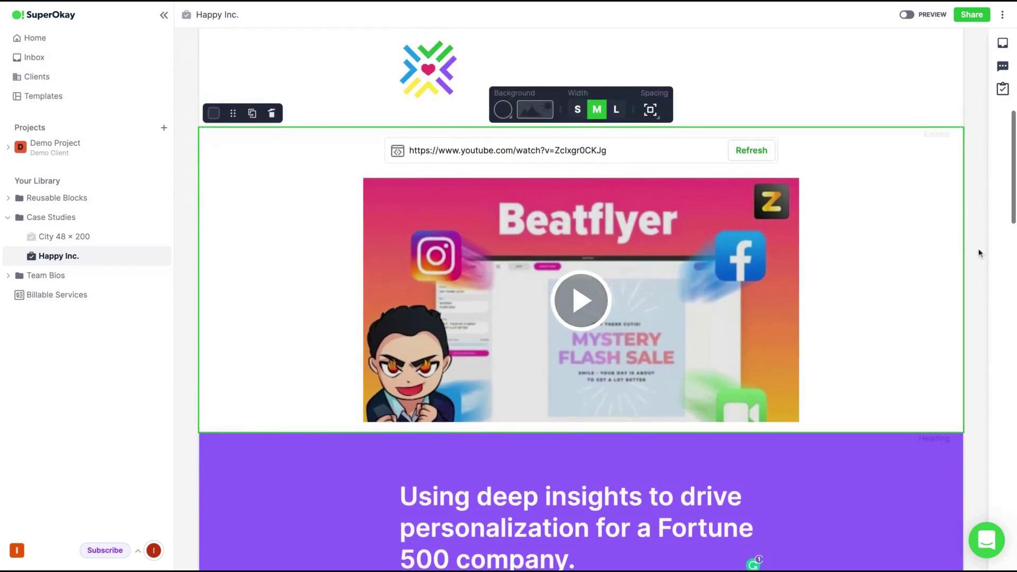
scroll(699, 148, up, 4)
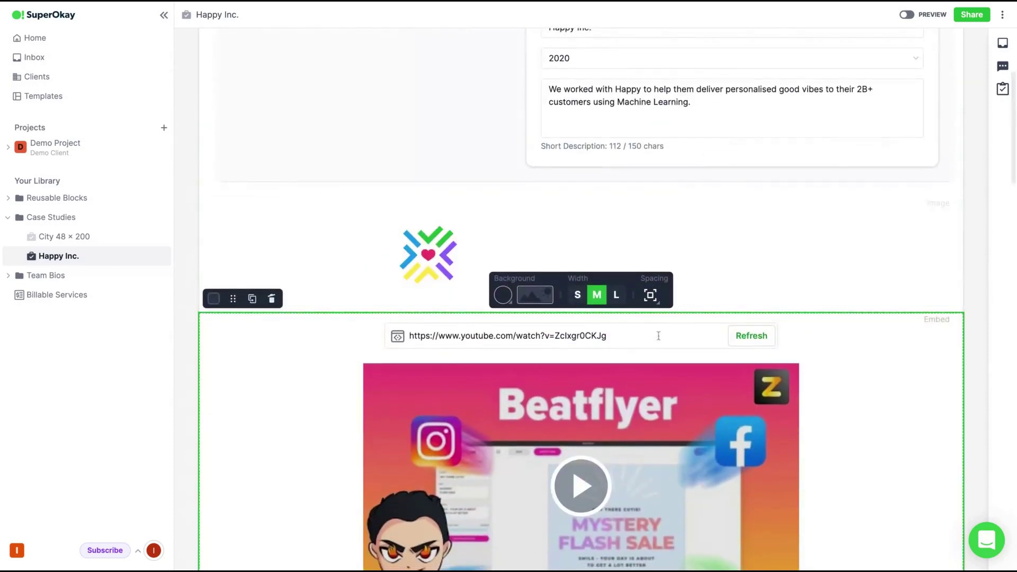
click(661, 334)
scroll(613, 471, down, 10)
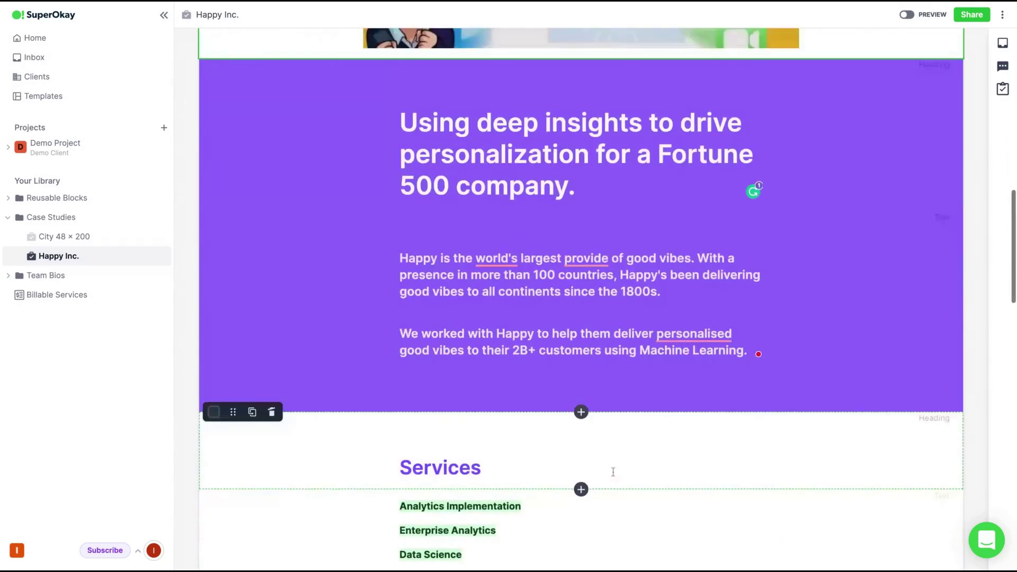
Insert a 50/50 Columns block and place the string-lights Unsplash photo in the left column.
click(581, 413)
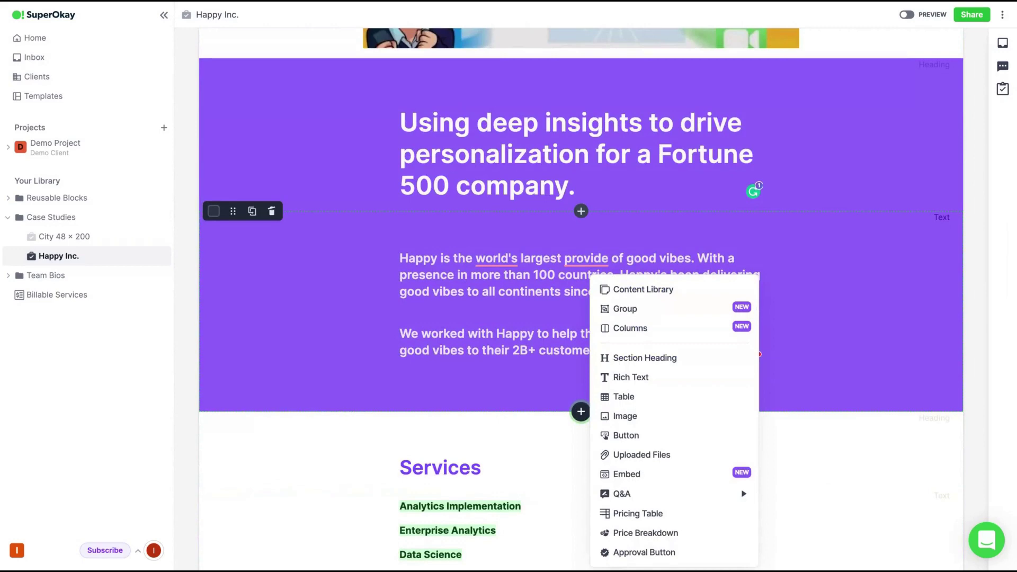
click(630, 328)
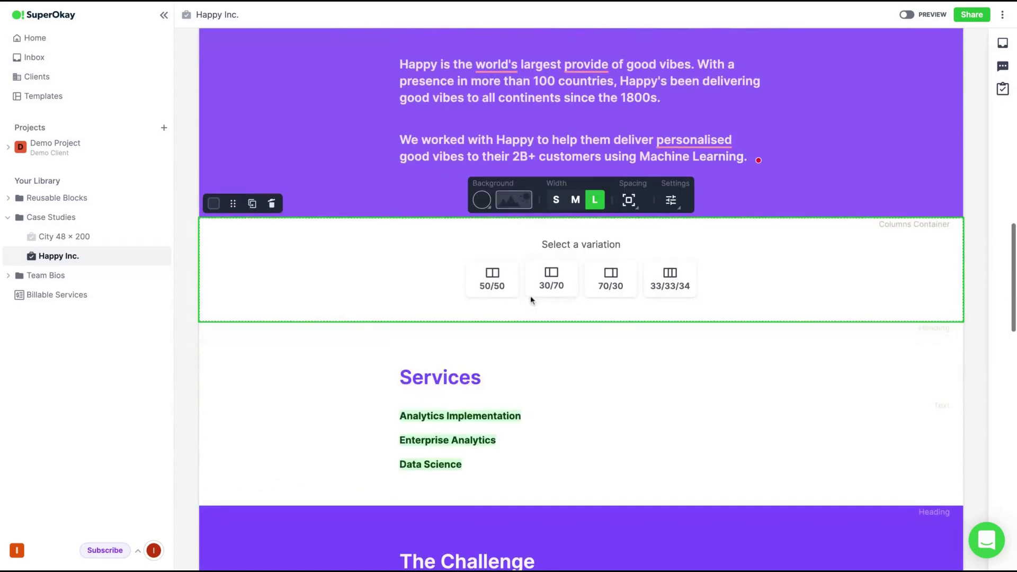
click(493, 278)
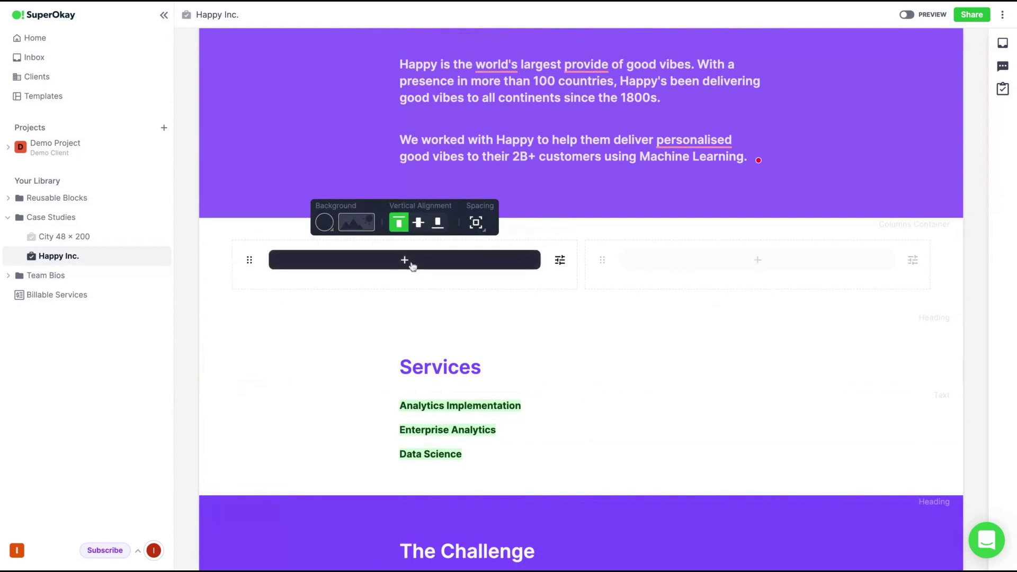
click(405, 261)
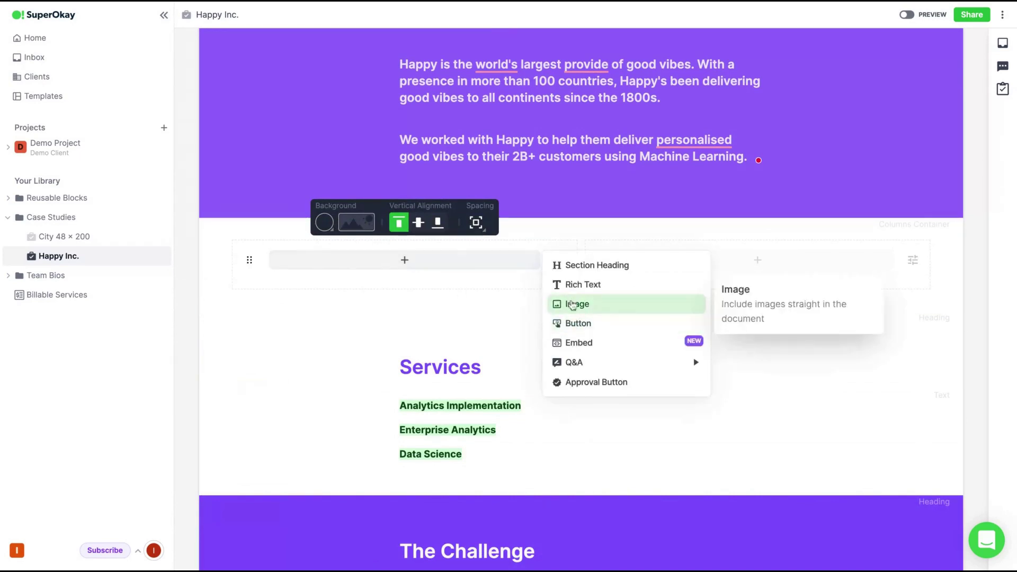
click(572, 305)
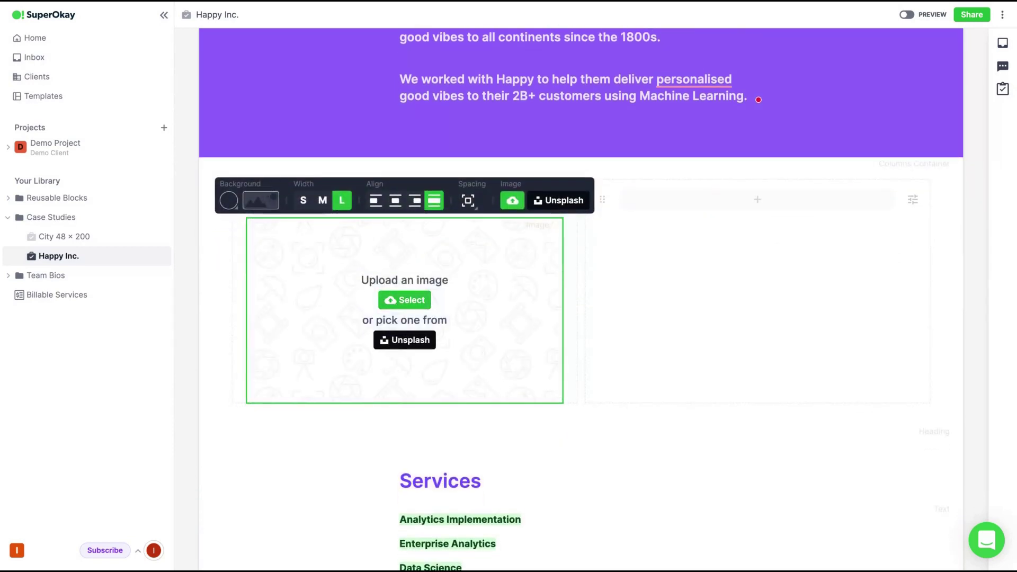
click(404, 339)
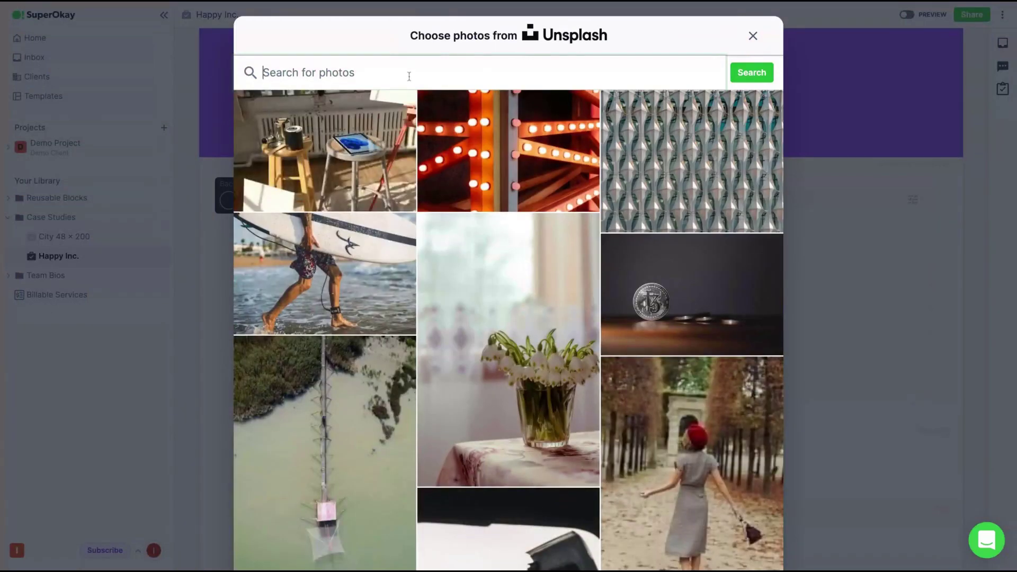
click(476, 175)
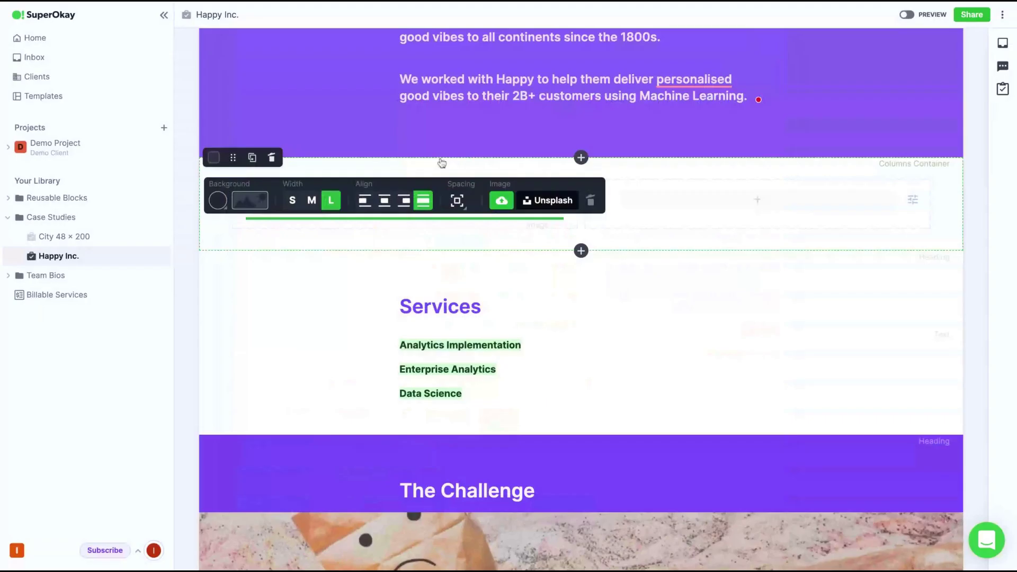
Add an Embed block in the right column holding the pasted Twitter post, refreshed to preview.
click(758, 202)
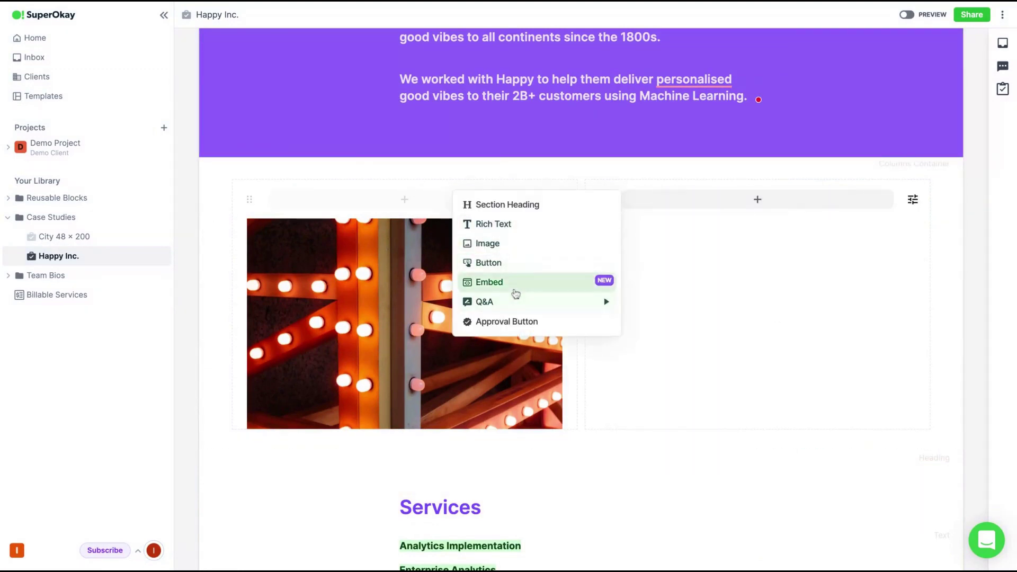
click(515, 292)
key(ctrl+v)
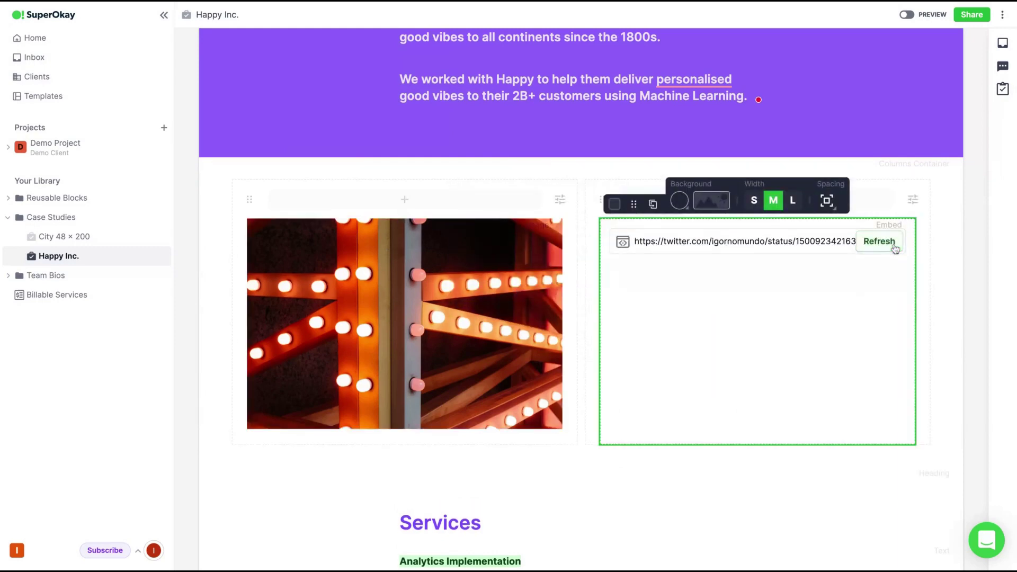
click(895, 249)
scroll(794, 318, down, 3)
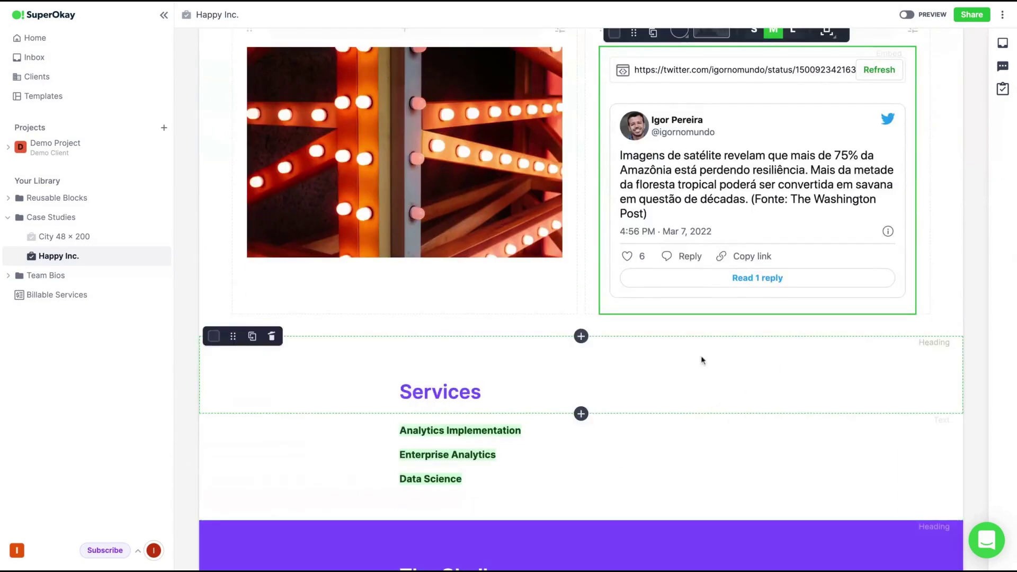
scroll(703, 359, up, 3)
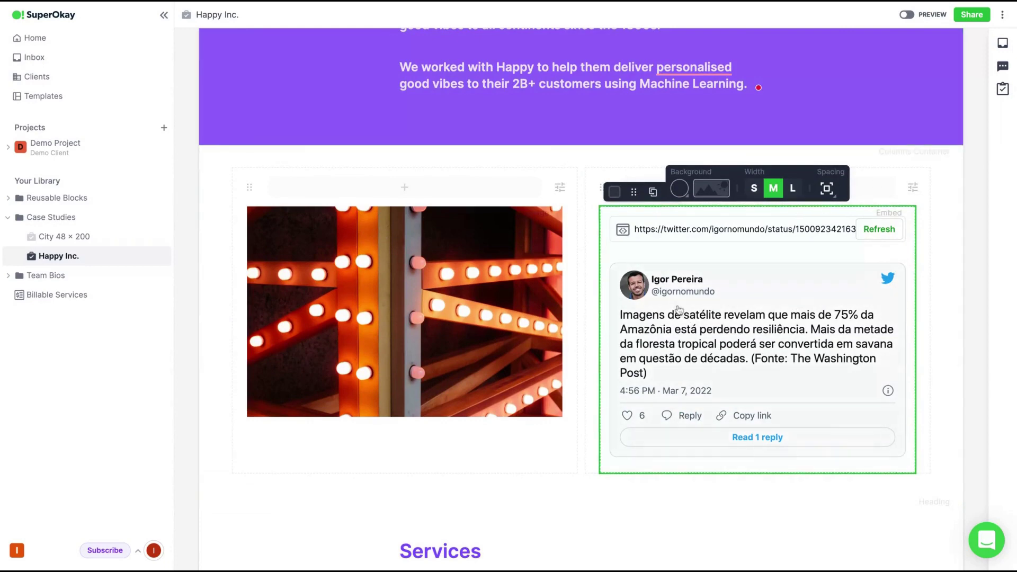
scroll(678, 310, up, 14)
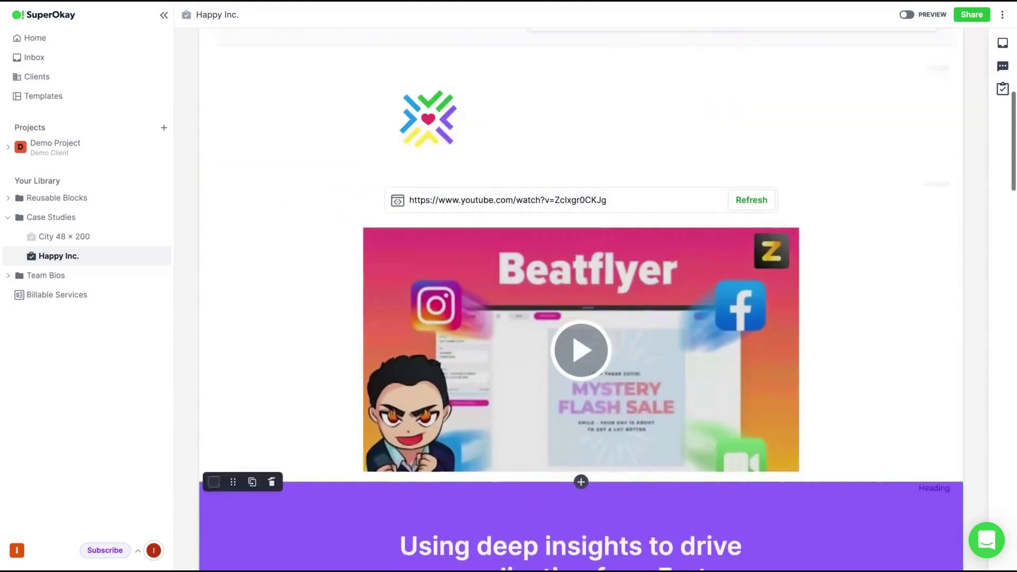
scroll(581, 318, up, 6)
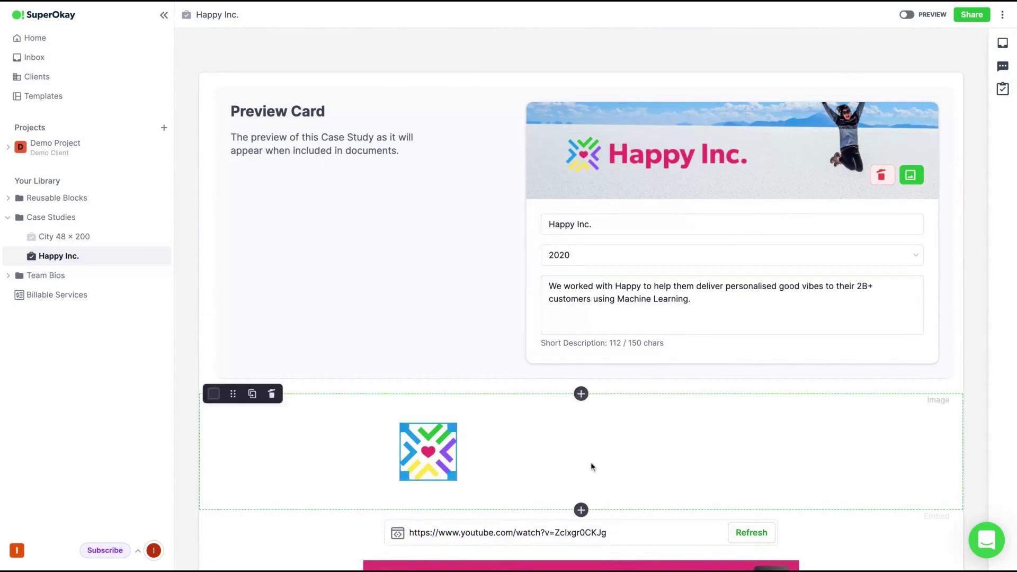
scroll(591, 463, down, 20)
scroll(590, 461, down, 20)
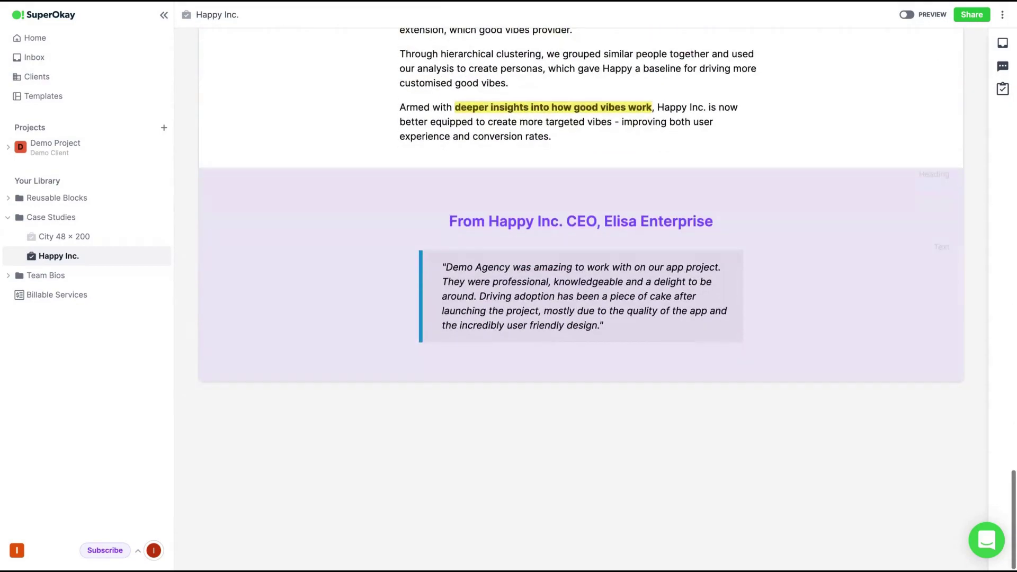
scroll(602, 451, up, 5)
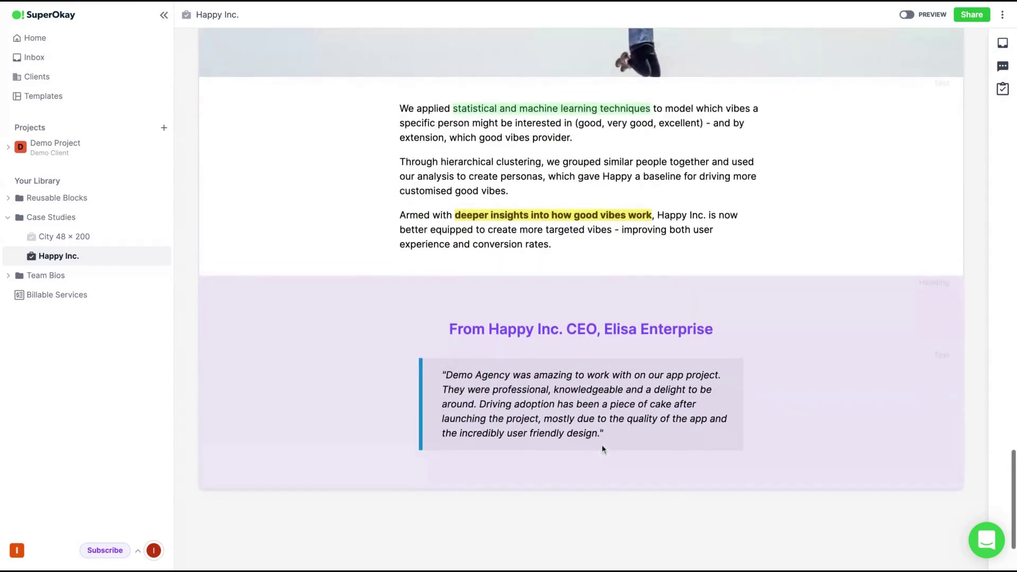
scroll(602, 449, up, 20)
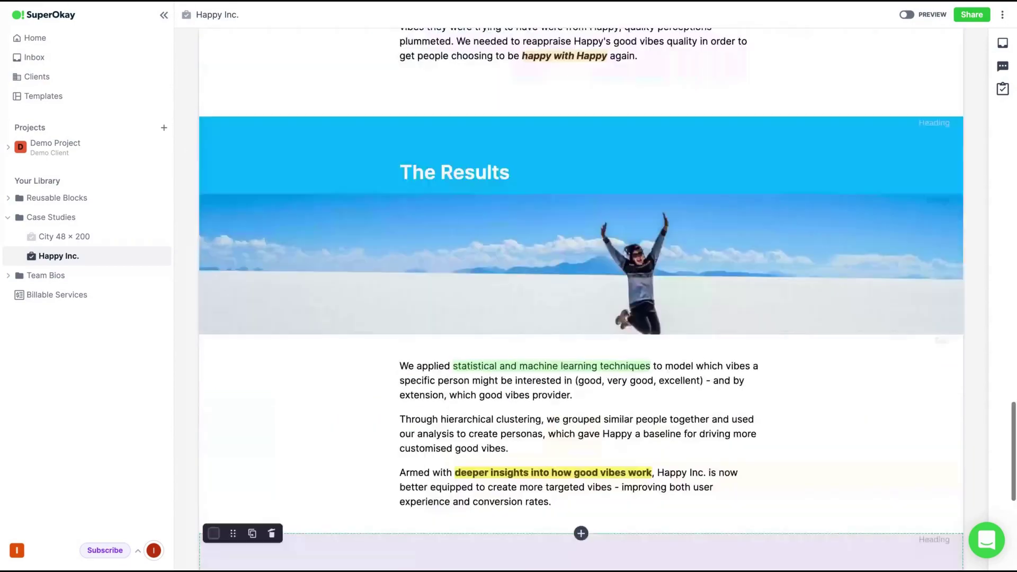
scroll(581, 297, up, 5)
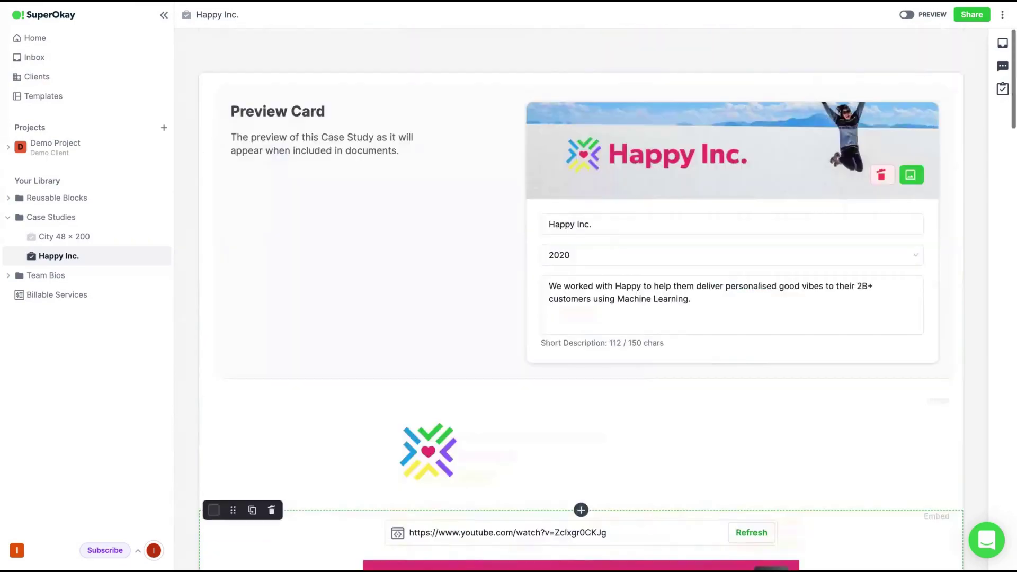
click(906, 14)
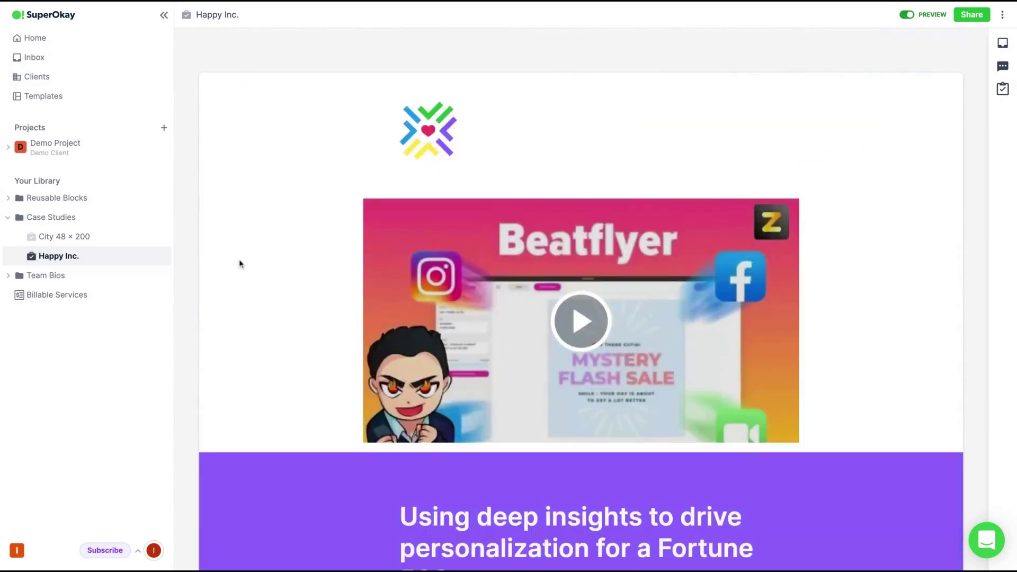
scroll(282, 300, down, 10)
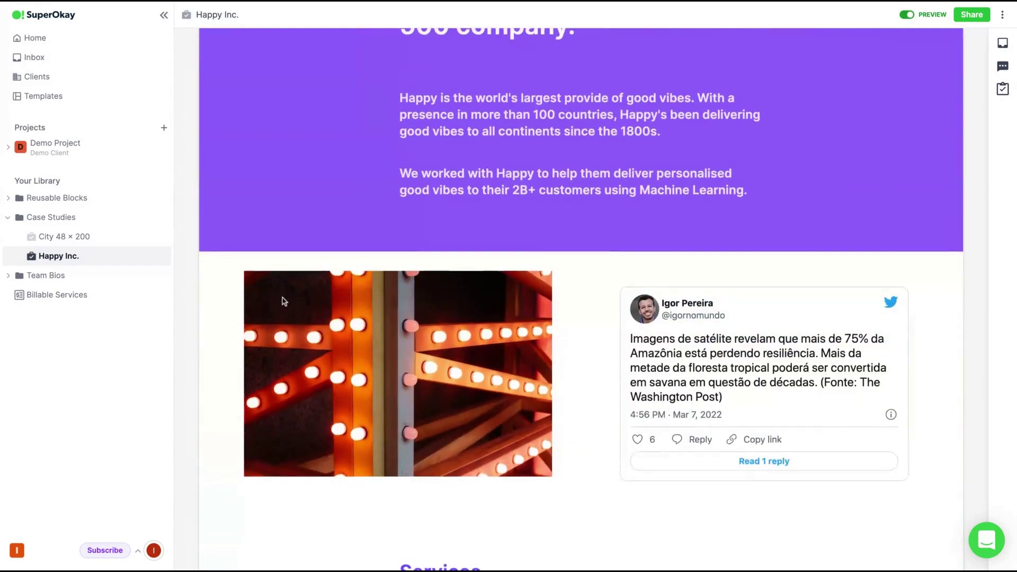
scroll(282, 300, down, 6)
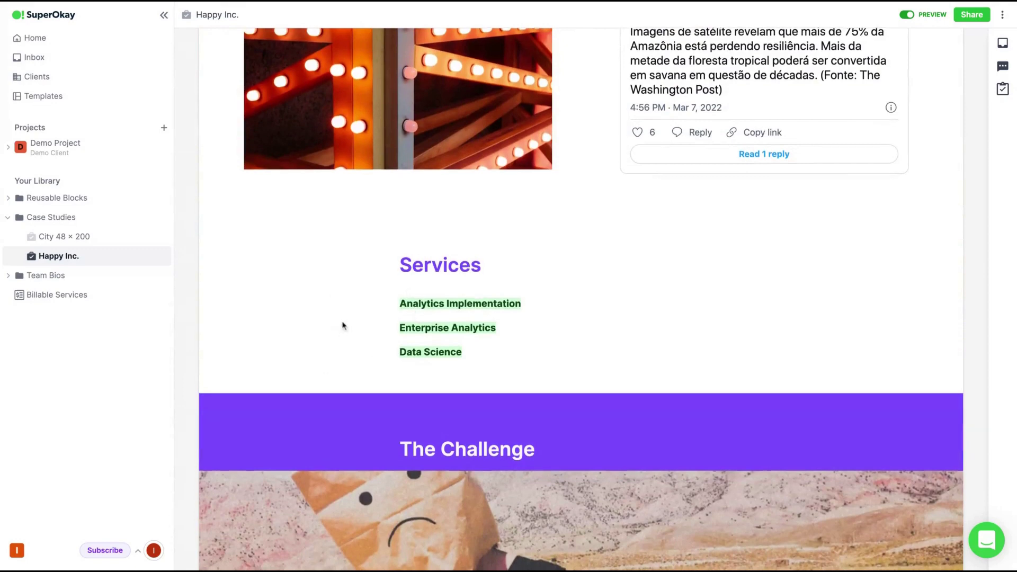
scroll(343, 325, down, 18)
key(Home)
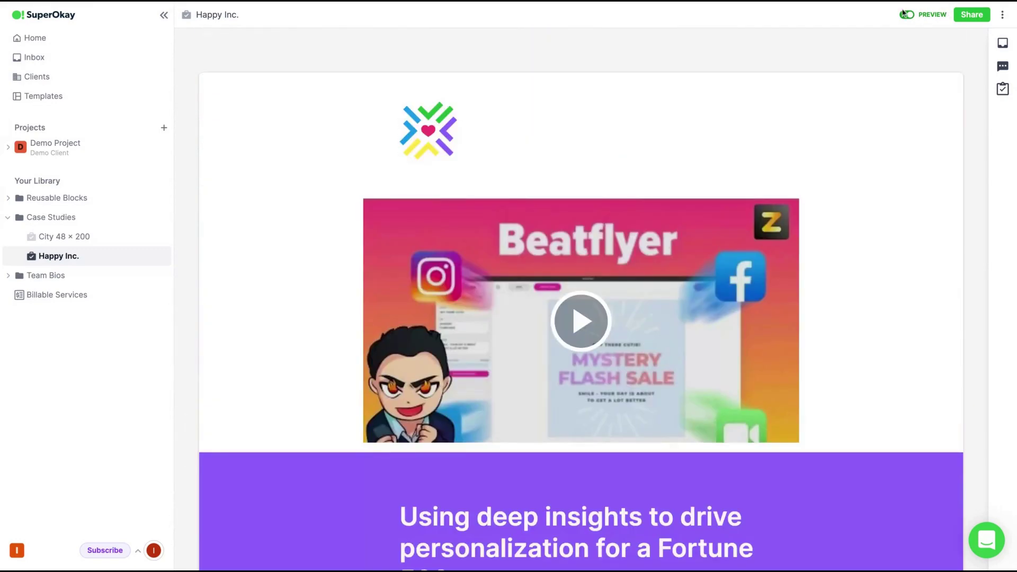
Back in edit mode, add a centre-aligned Section Heading 'Another Heading' above Services.
click(907, 15)
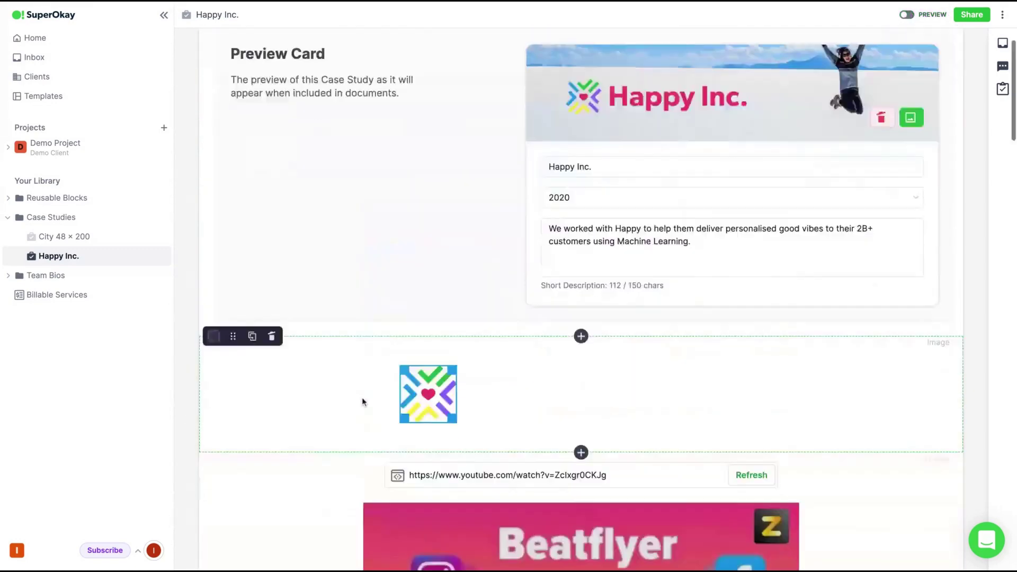
scroll(529, 264, down, 4)
scroll(485, 317, down, 15)
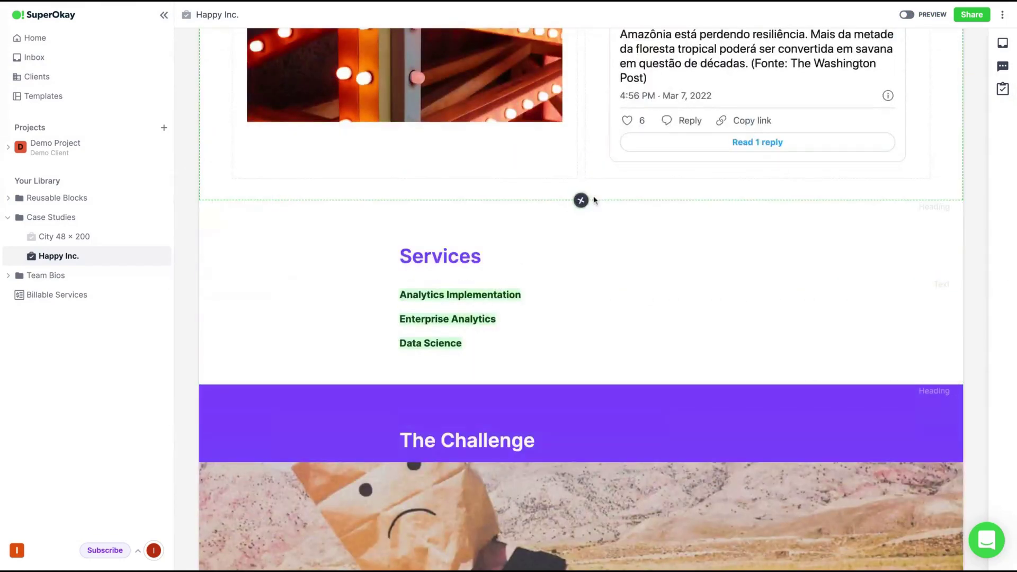
click(581, 200)
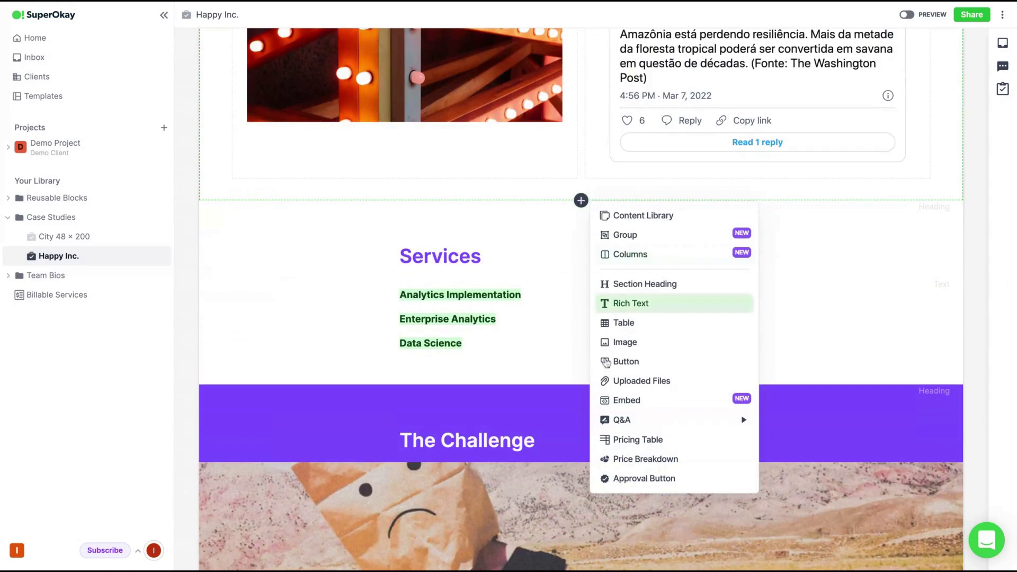
click(664, 293)
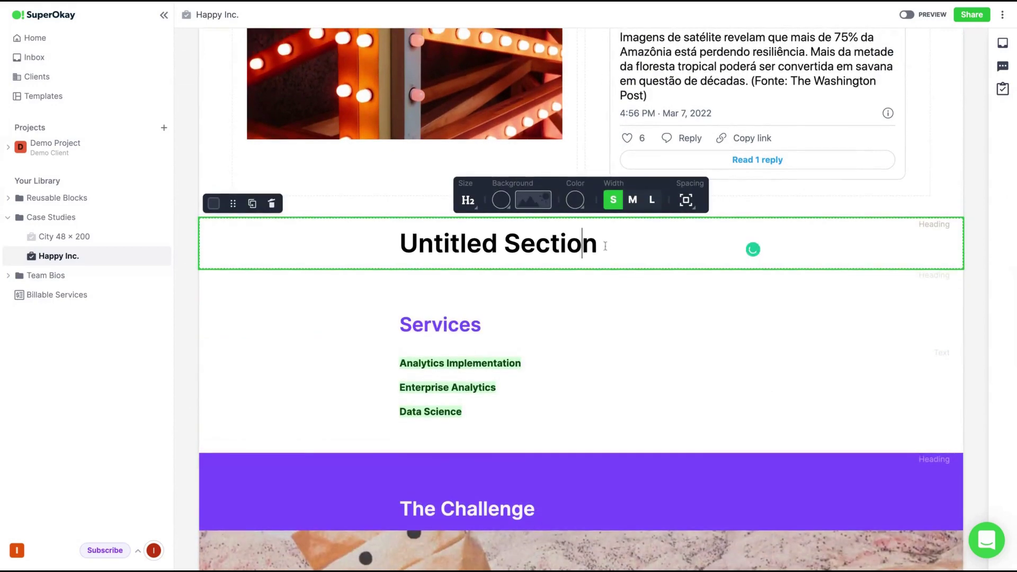
drag(607, 246, 349, 236)
text(Another Heading)
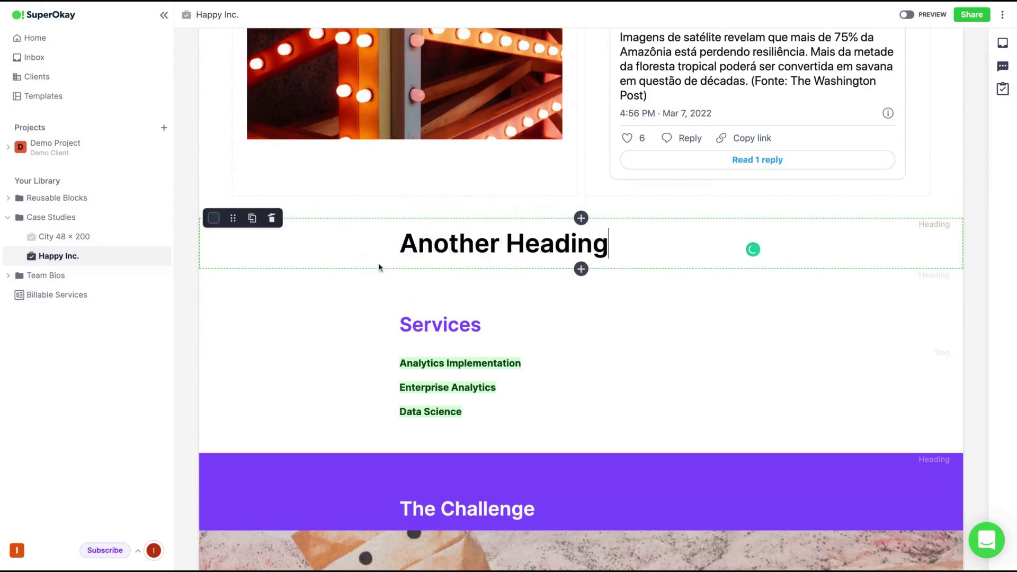
triple_click(634, 250)
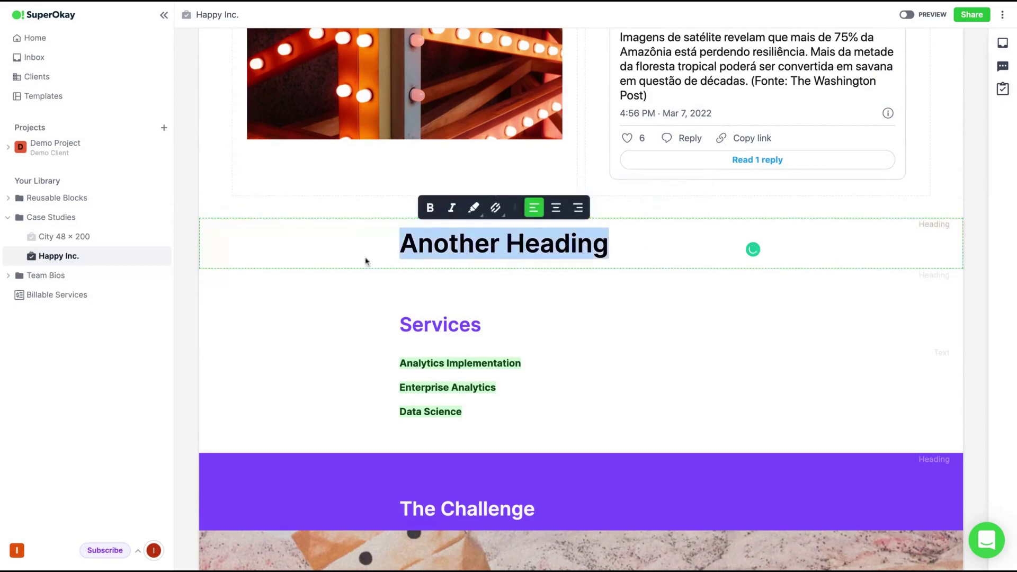
click(556, 209)
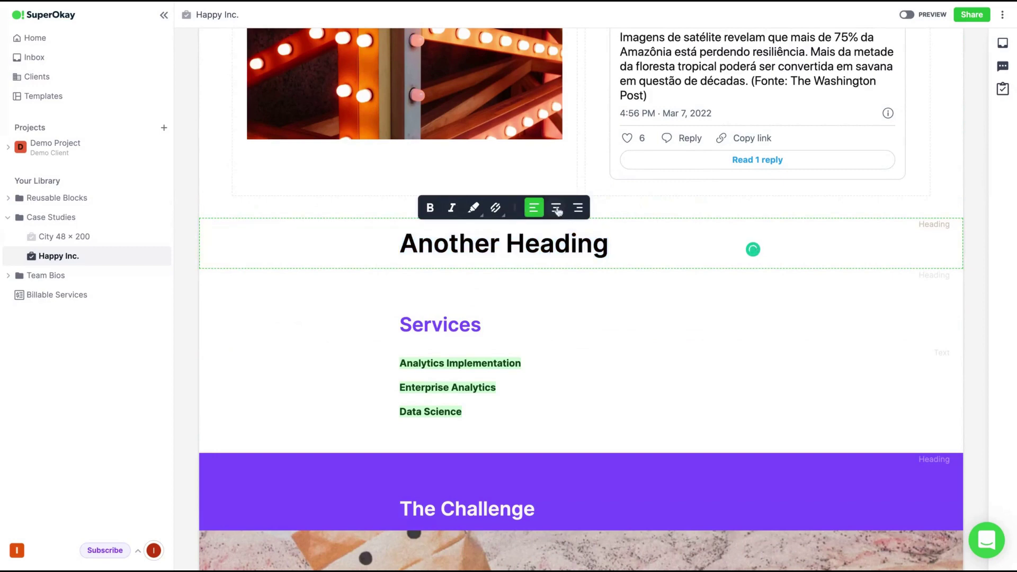
click(645, 311)
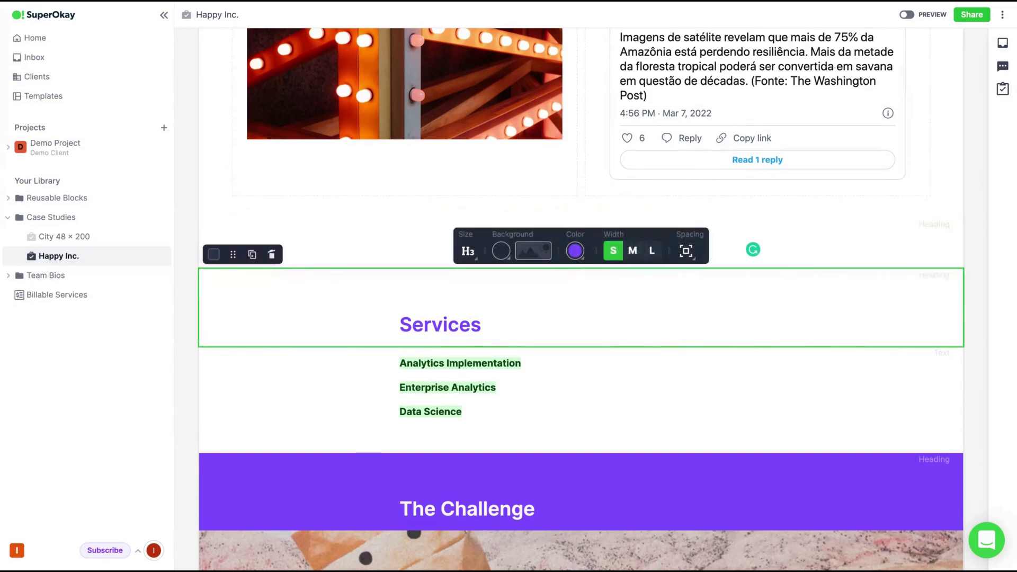
Preview the finished case study, then go to the Case Studies overview.
click(906, 15)
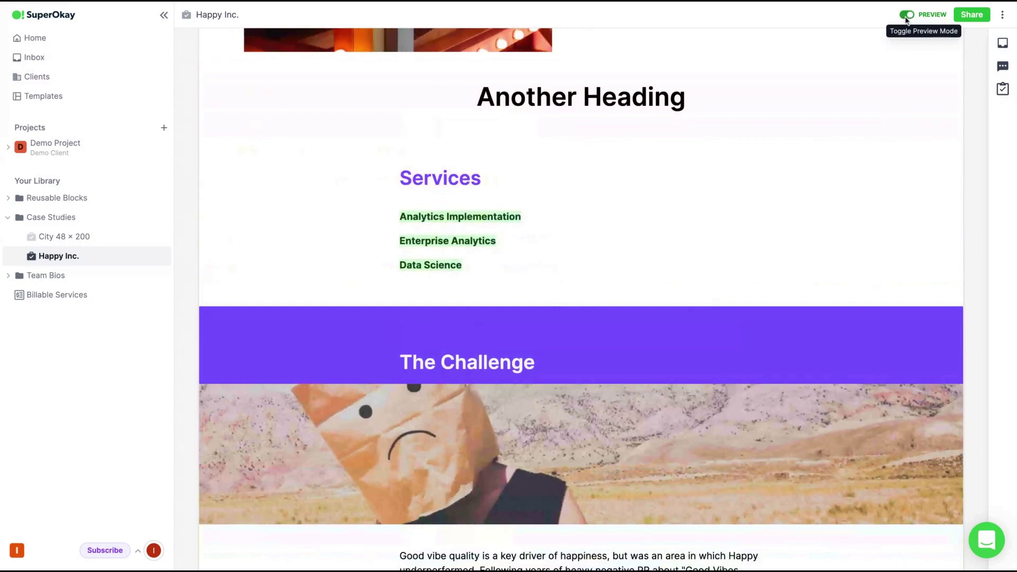
scroll(534, 299, down, 10)
scroll(534, 301, down, 6)
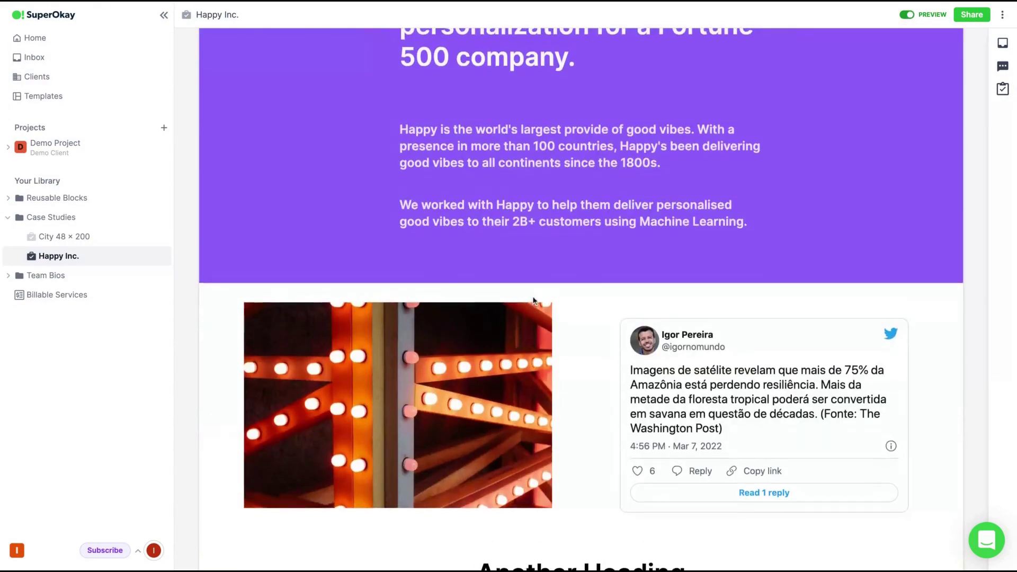
scroll(533, 300, up, 6)
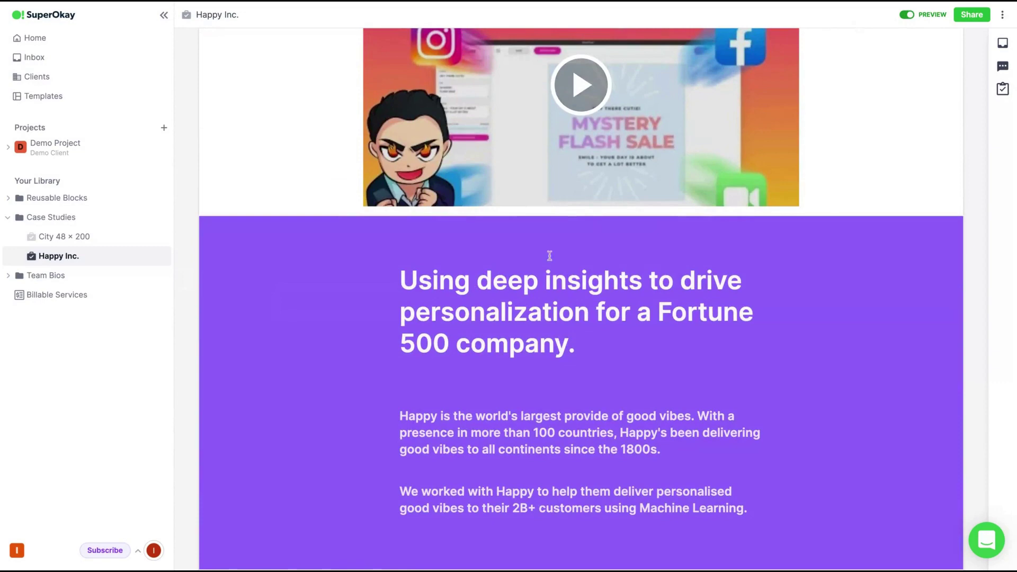
scroll(549, 256, up, 5)
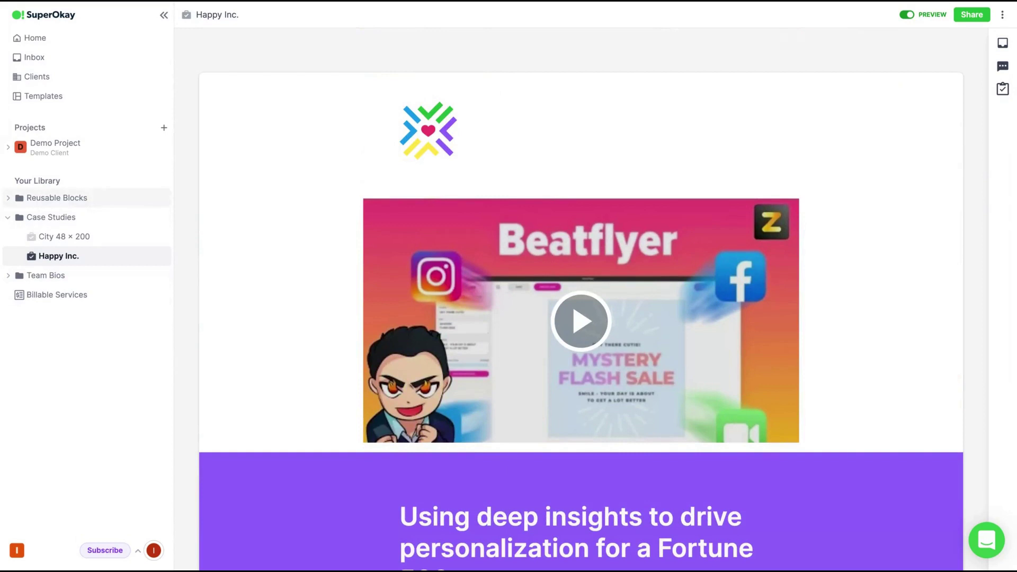
click(62, 217)
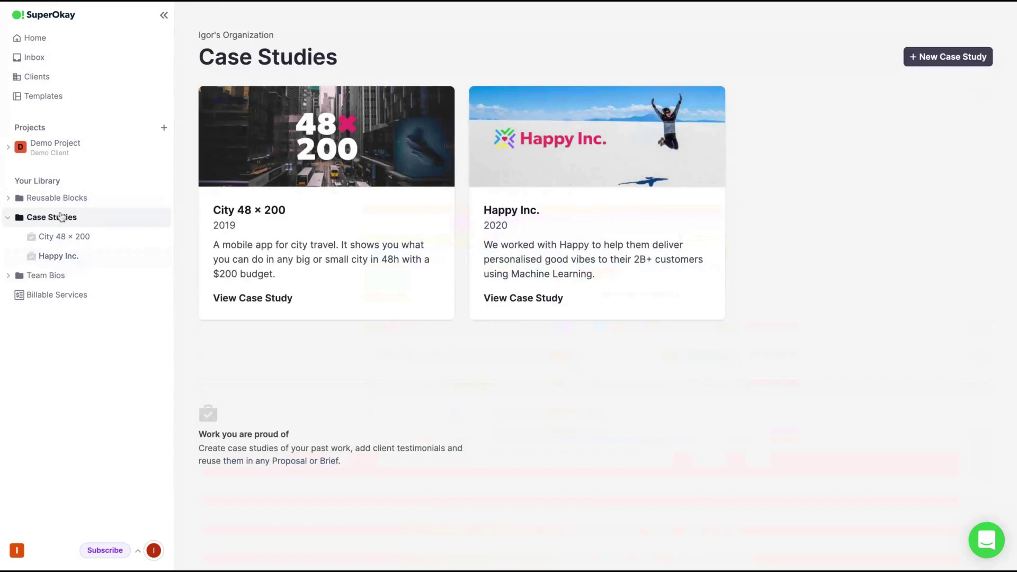
Review Jack Black's and Elisa Young's team bios, then go back to the Home projects list.
click(43, 279)
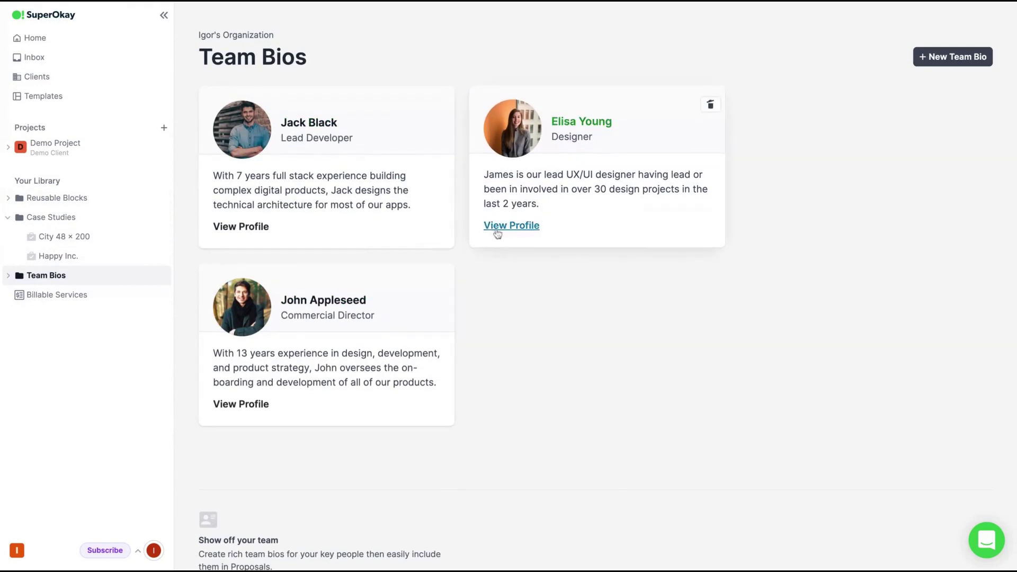
click(232, 228)
click(718, 157)
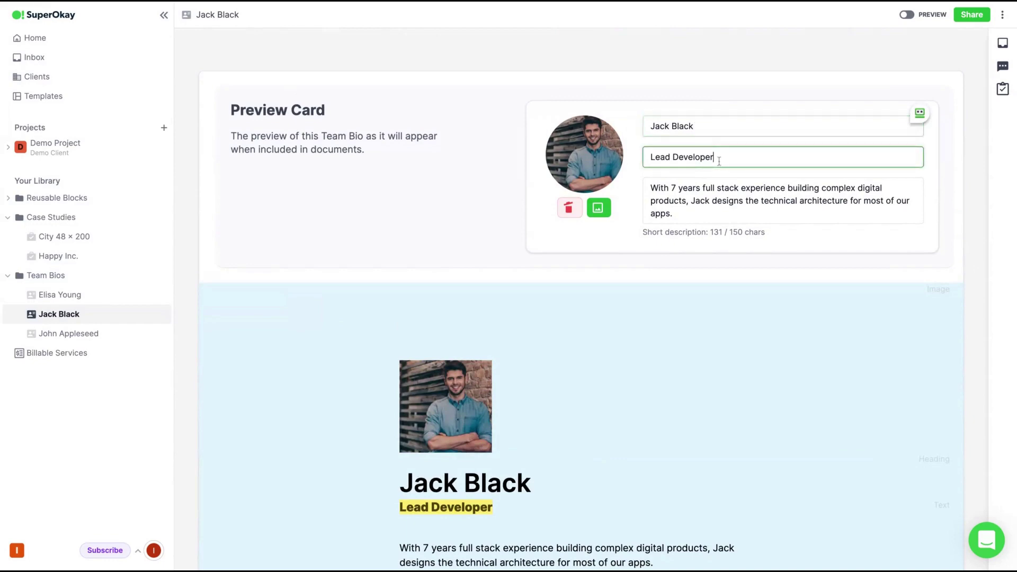
click(703, 199)
scroll(593, 316, down, 3)
scroll(593, 316, up, 3)
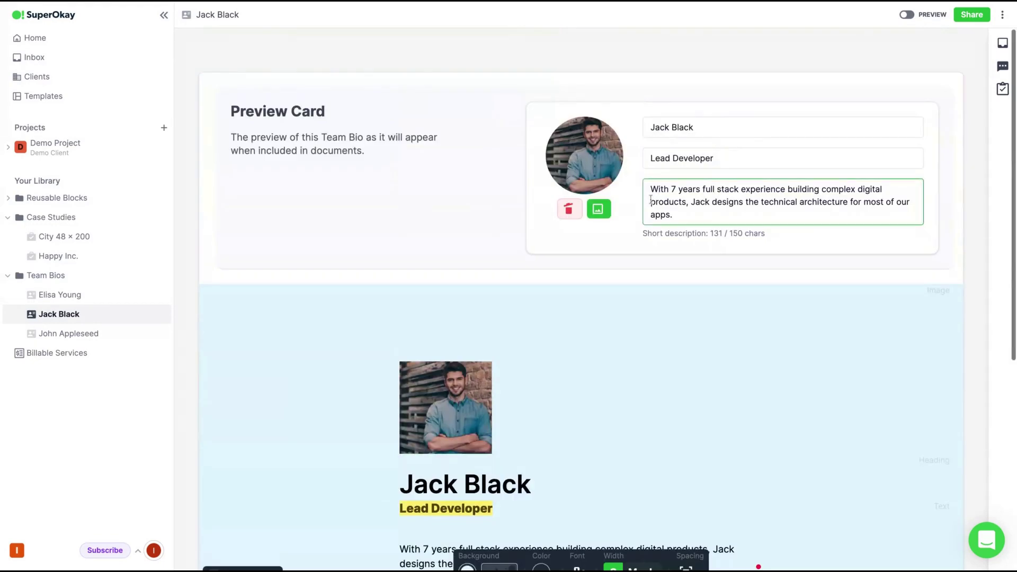
click(76, 297)
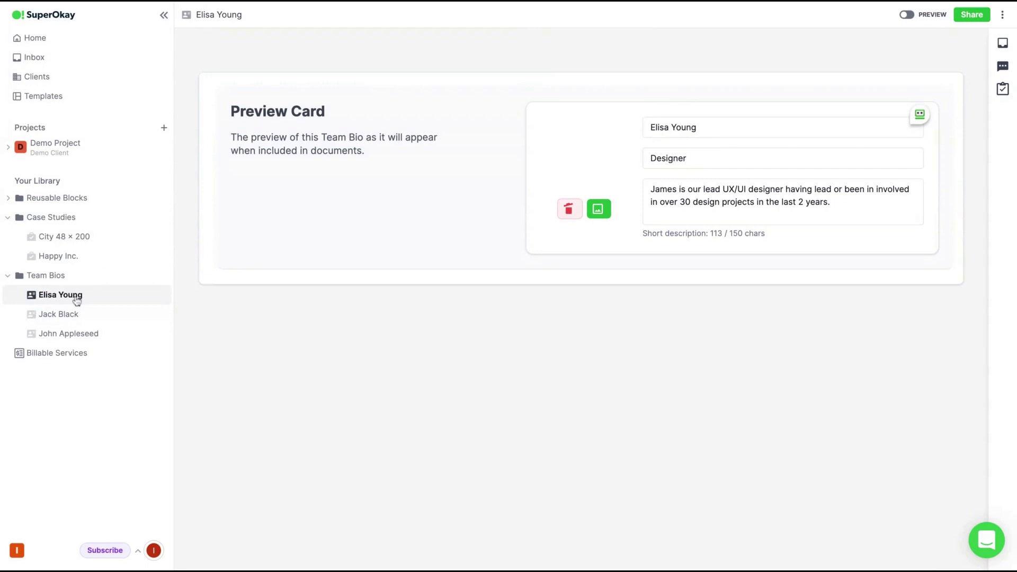
click(35, 38)
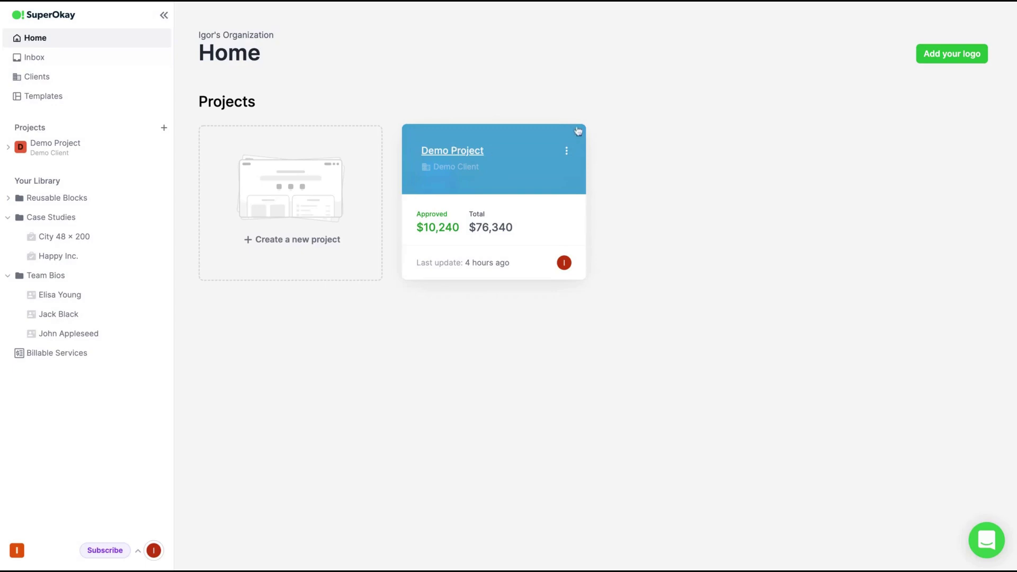
In Demo Project Settings > Project Branding, switch the portal theme to Dark, then back to Light.
click(568, 151)
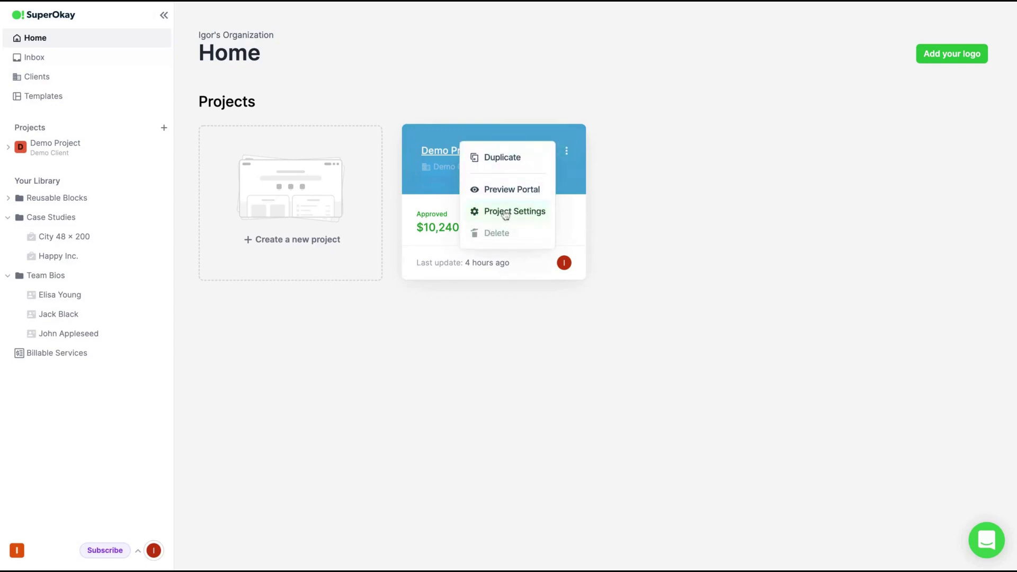
click(505, 211)
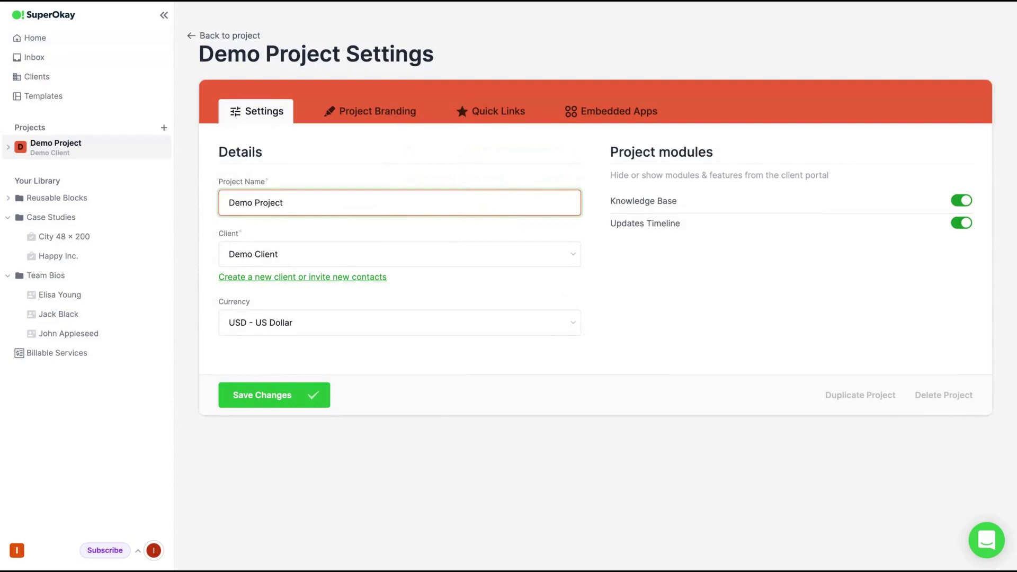
click(345, 125)
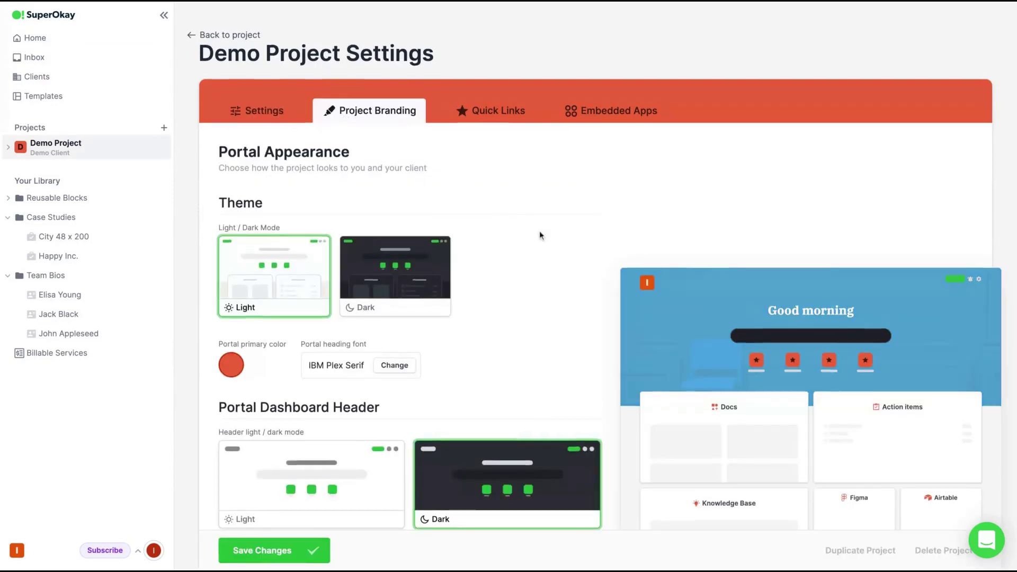
scroll(539, 233, down, 3)
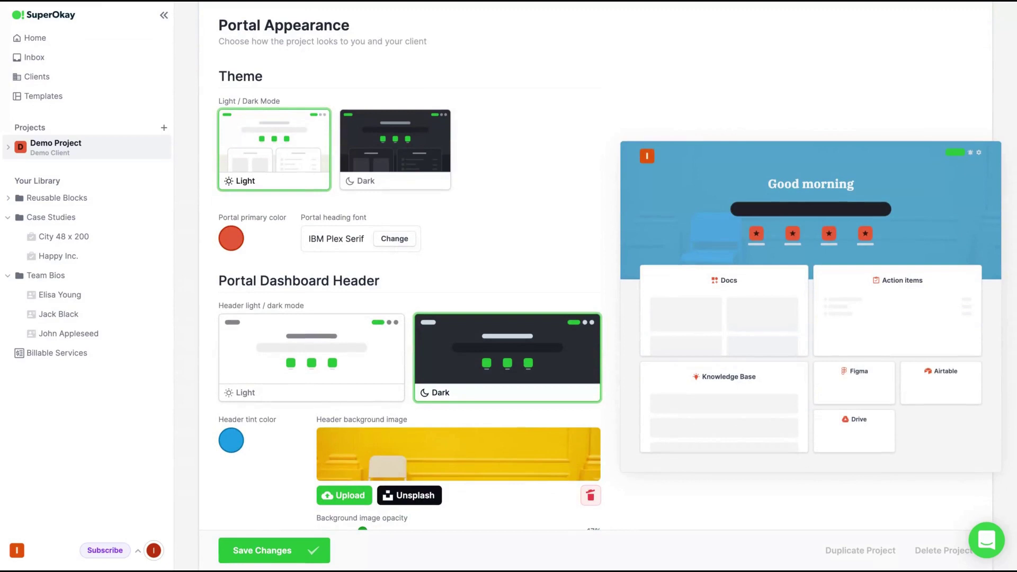
click(408, 148)
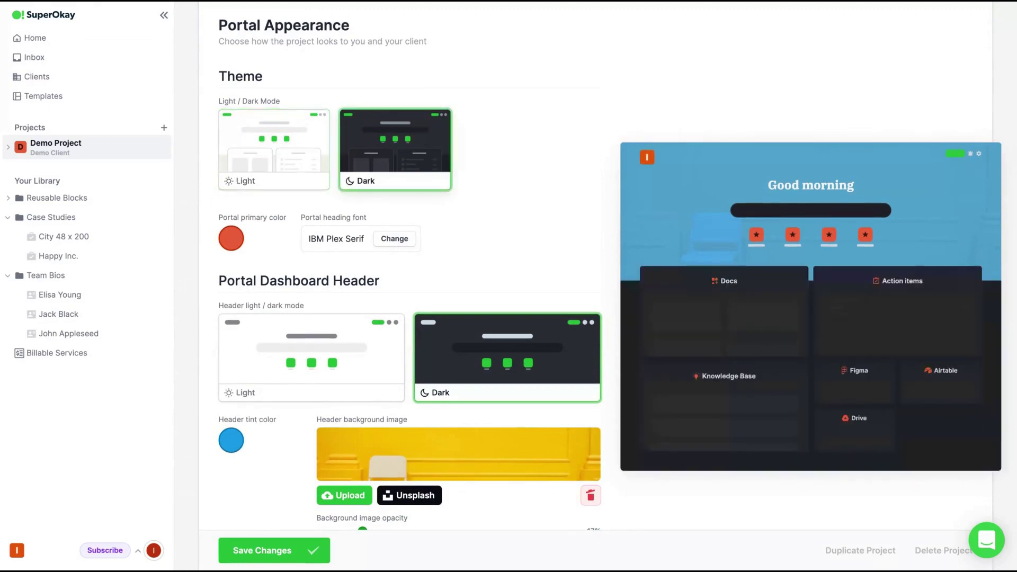
click(251, 138)
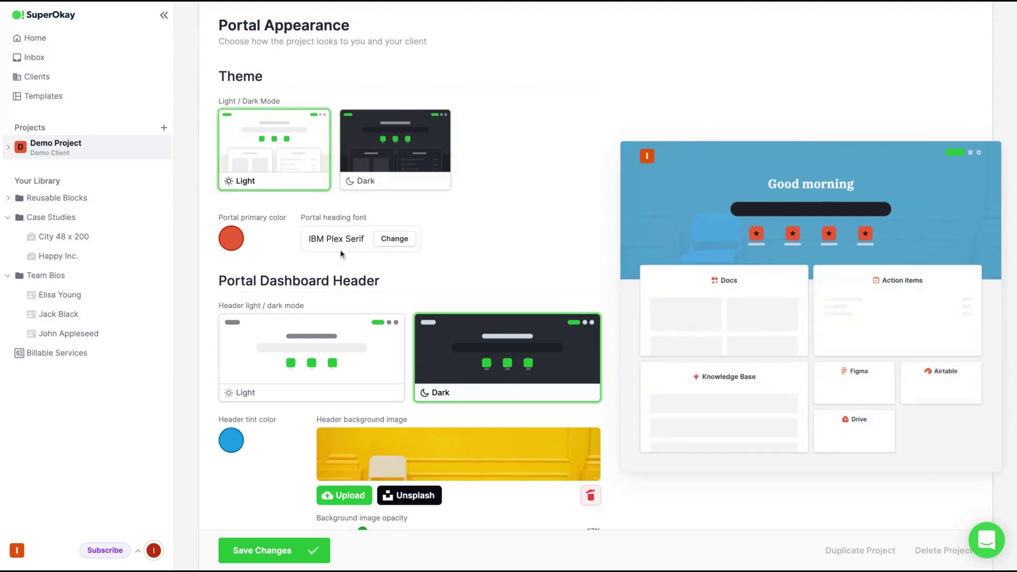
scroll(340, 249, down, 6)
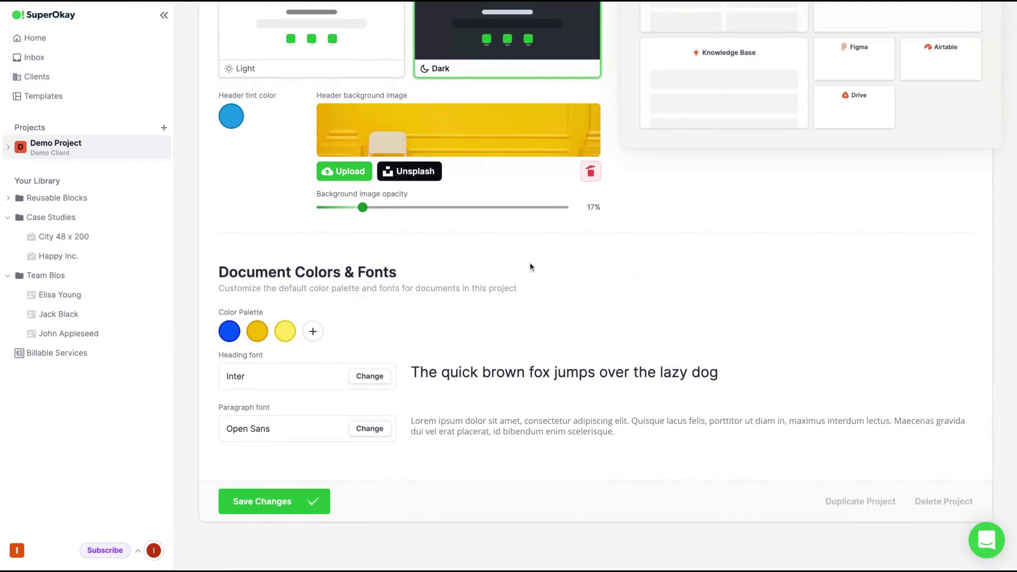
scroll(344, 265, up, 2)
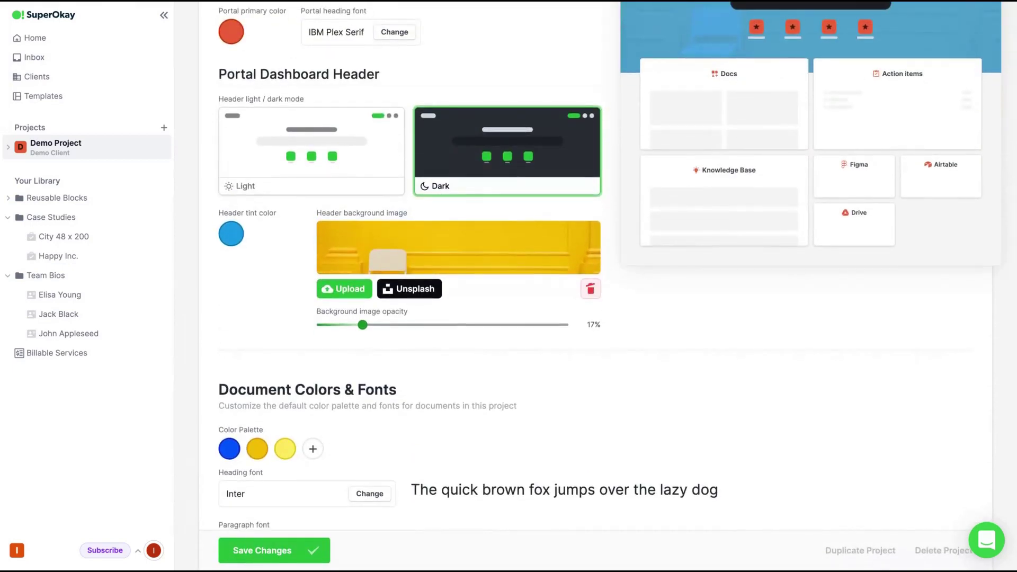
scroll(596, 286, up, 6)
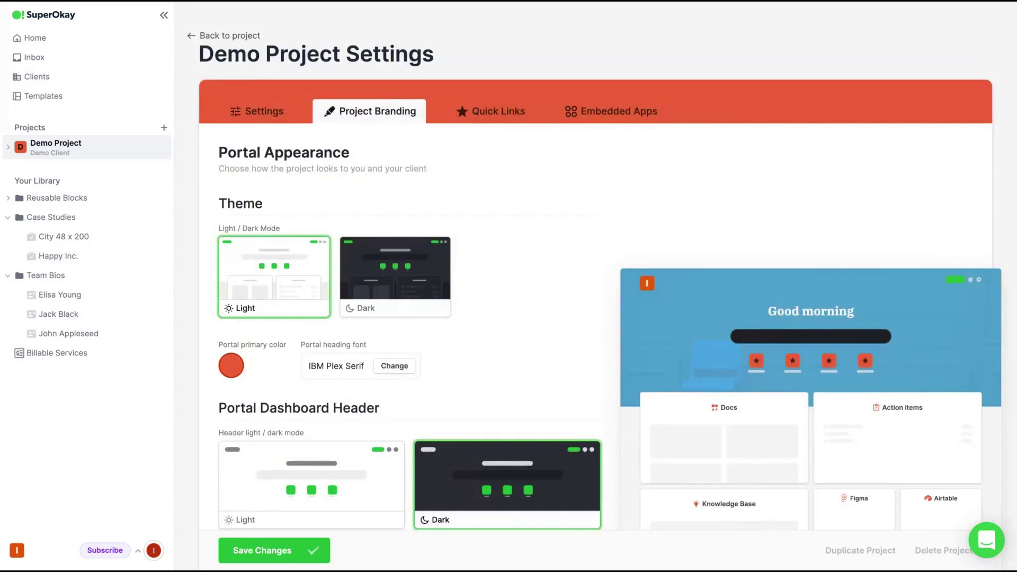
click(490, 108)
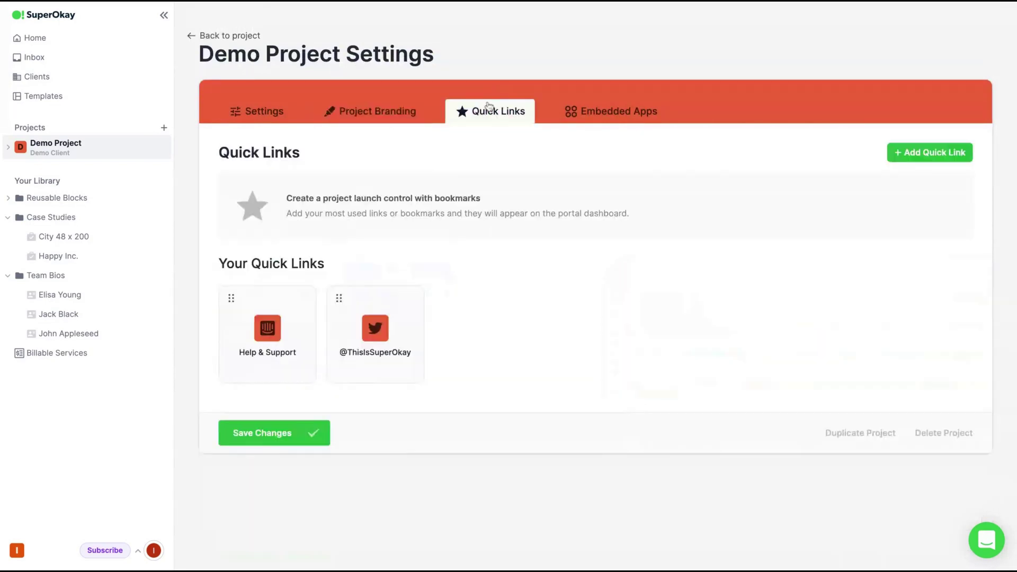
click(904, 150)
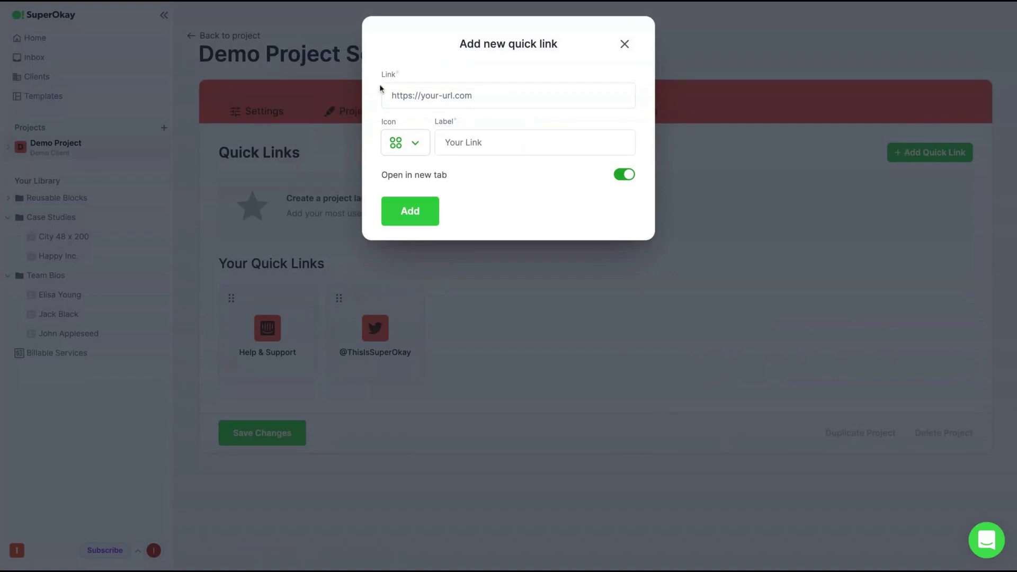
click(415, 98)
text(https://)
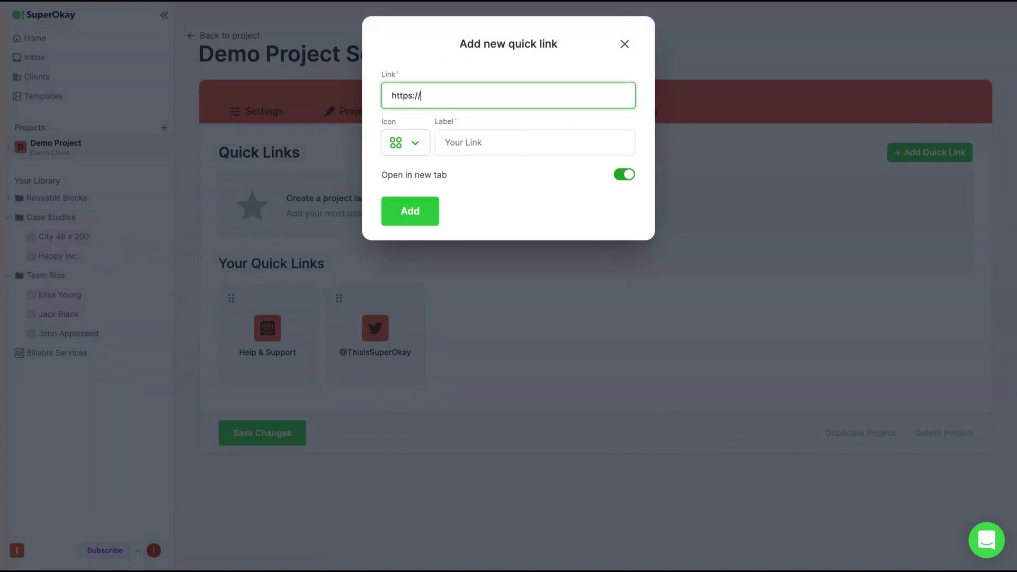
text(direitonovo.com)
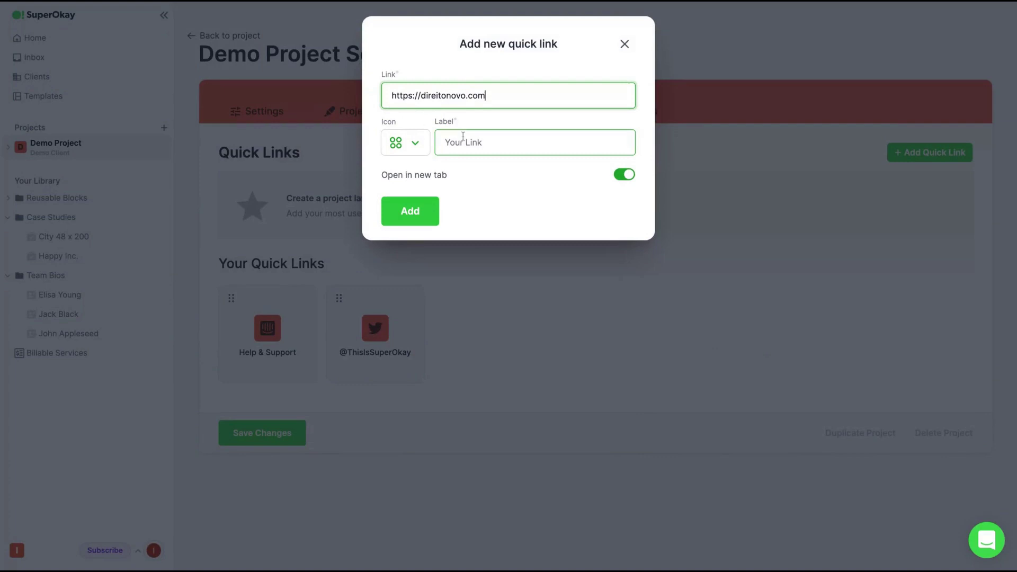
click(463, 142)
text(Dire)
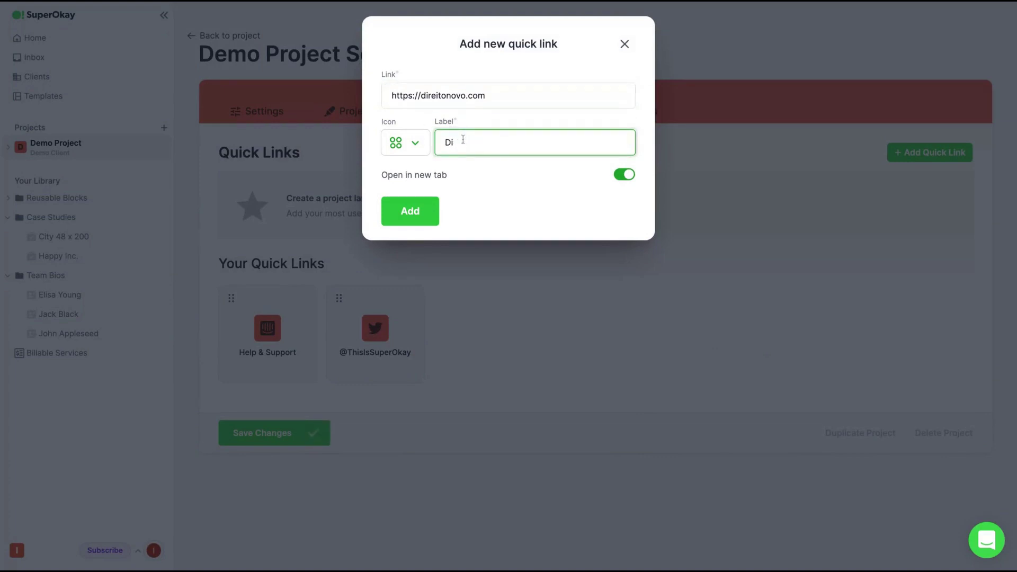
key(BackSpace)
key(BackSpace)
text(New)
click(413, 144)
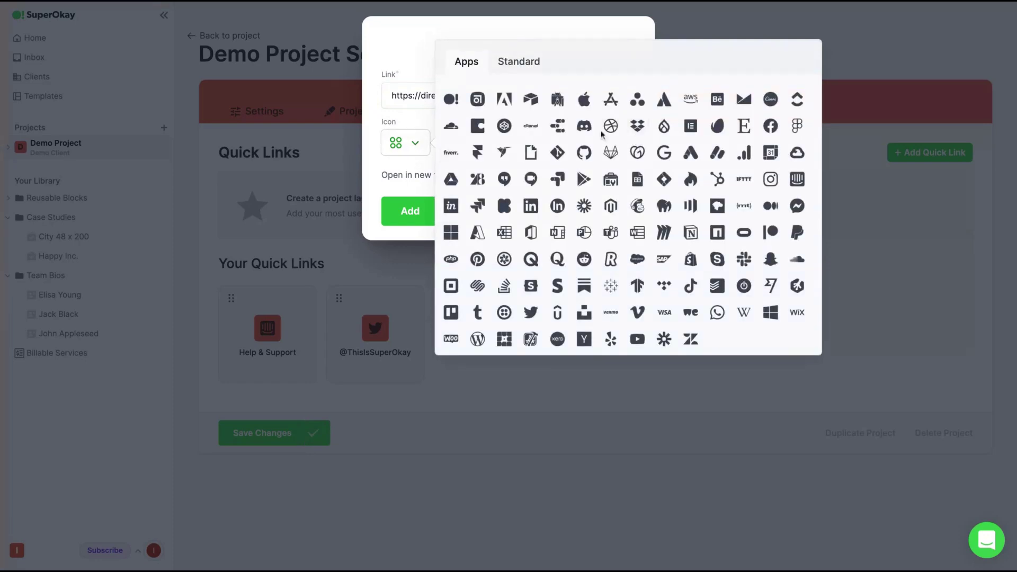
click(532, 101)
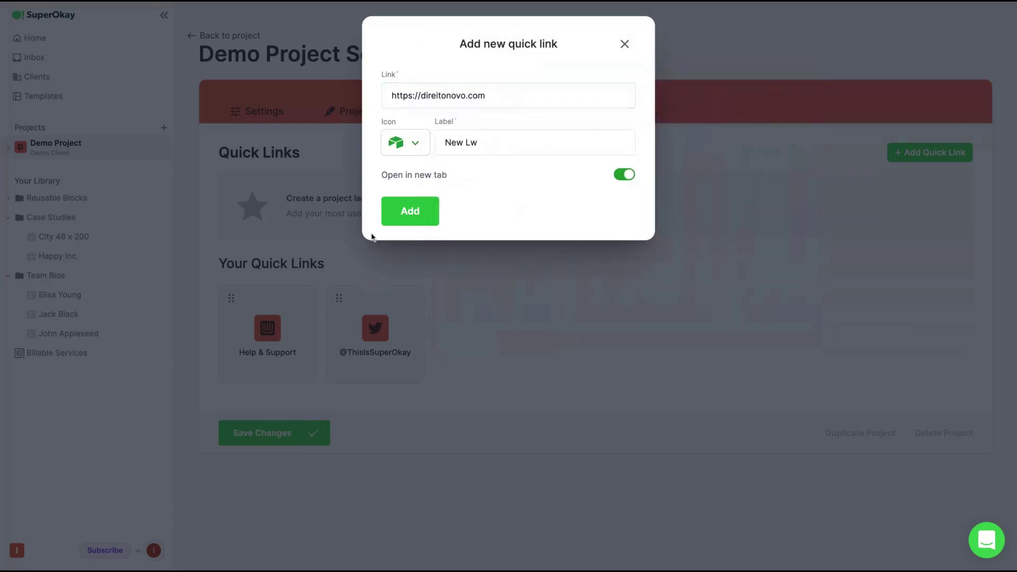
click(410, 211)
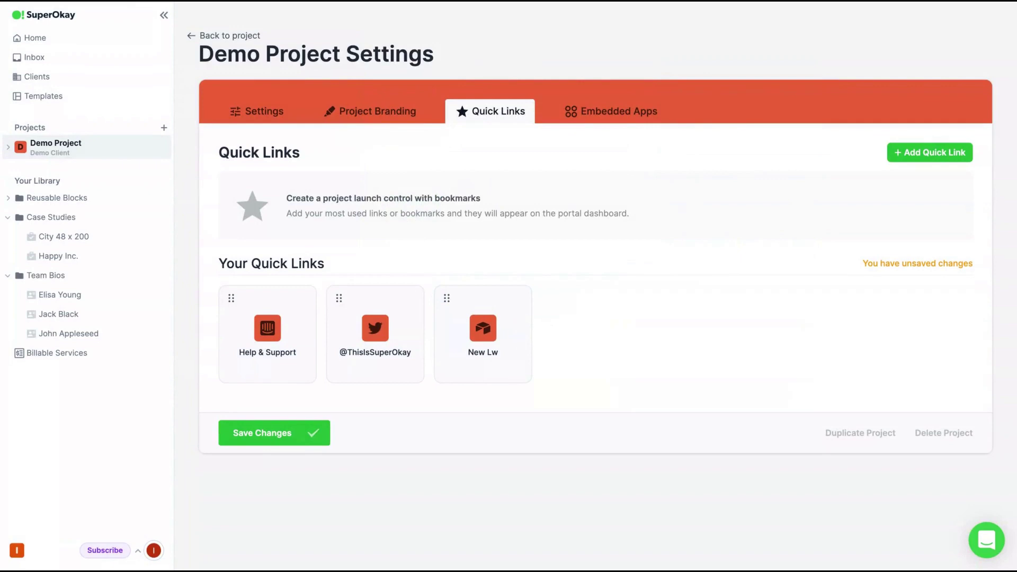
Scroll through the Demo Project's Embedded Apps list.
click(615, 112)
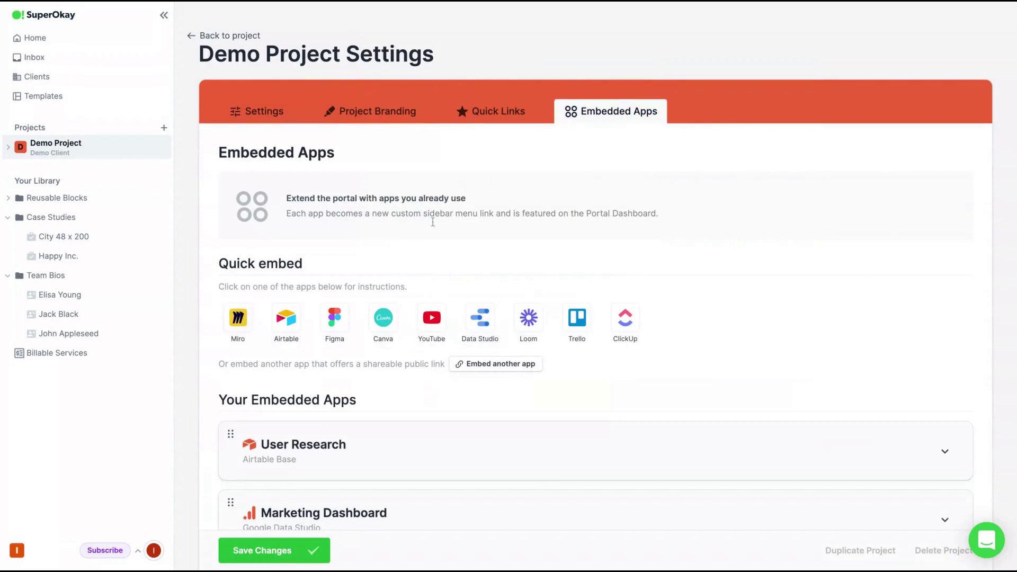
scroll(249, 427, down, 1)
scroll(249, 427, down, 2)
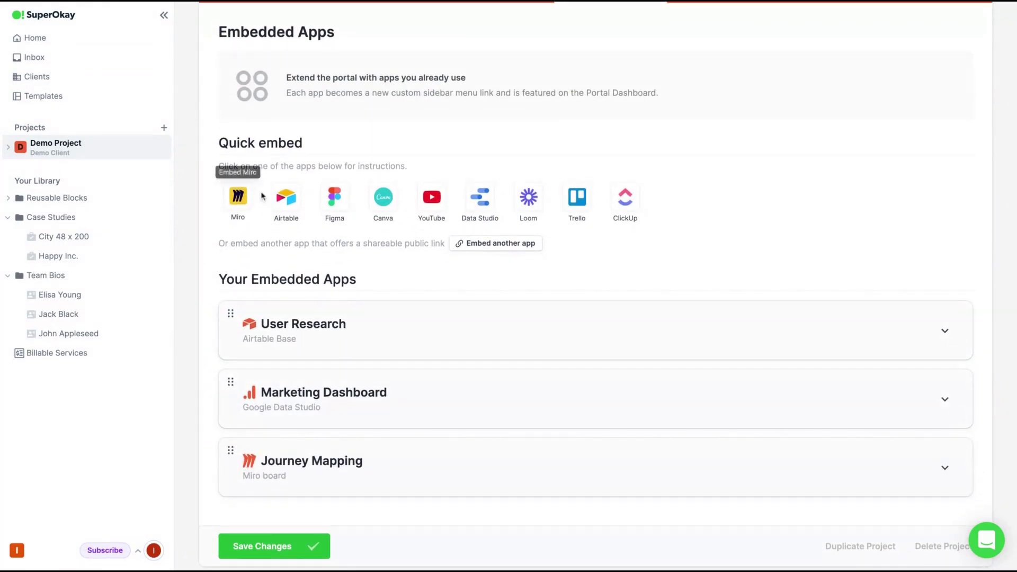
scroll(610, 199, up, 2)
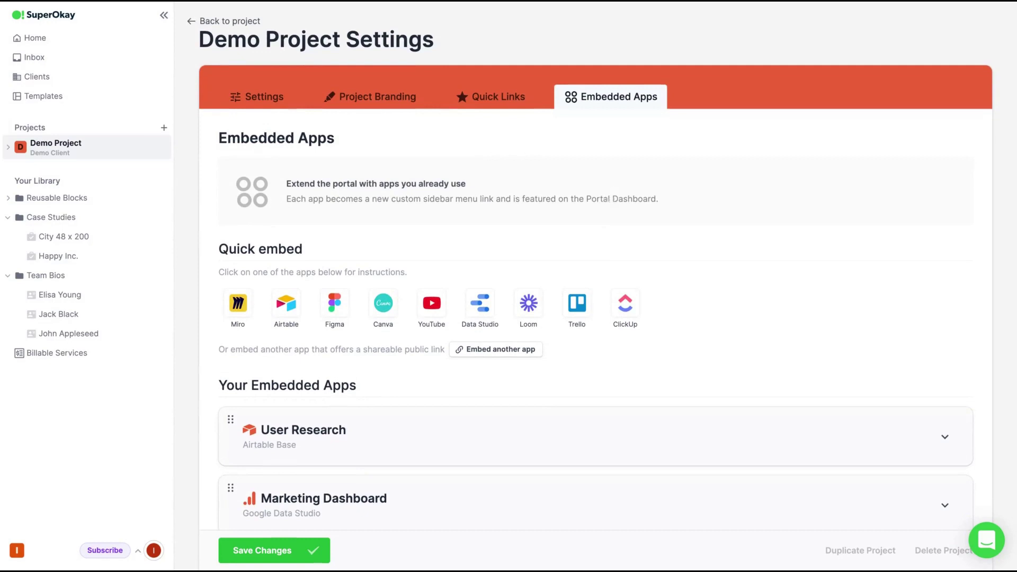
scroll(552, 259, down, 2)
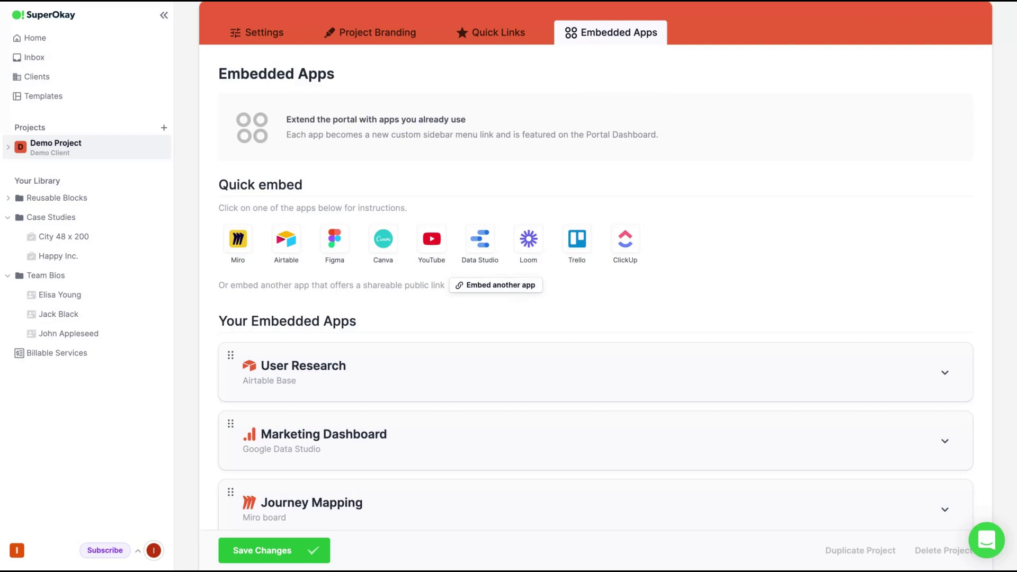
scroll(596, 287, down, 2)
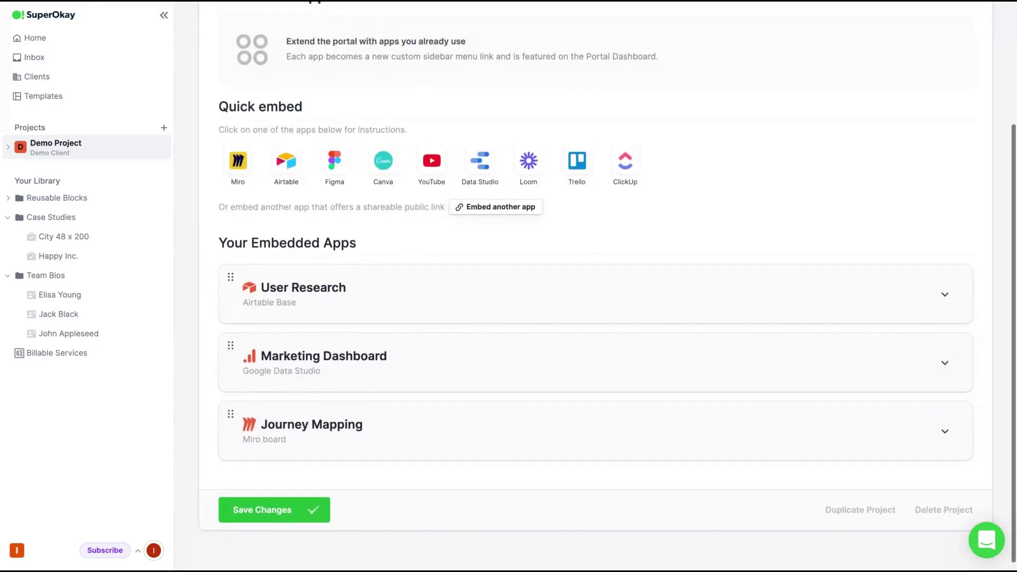
scroll(431, 227, up, 2)
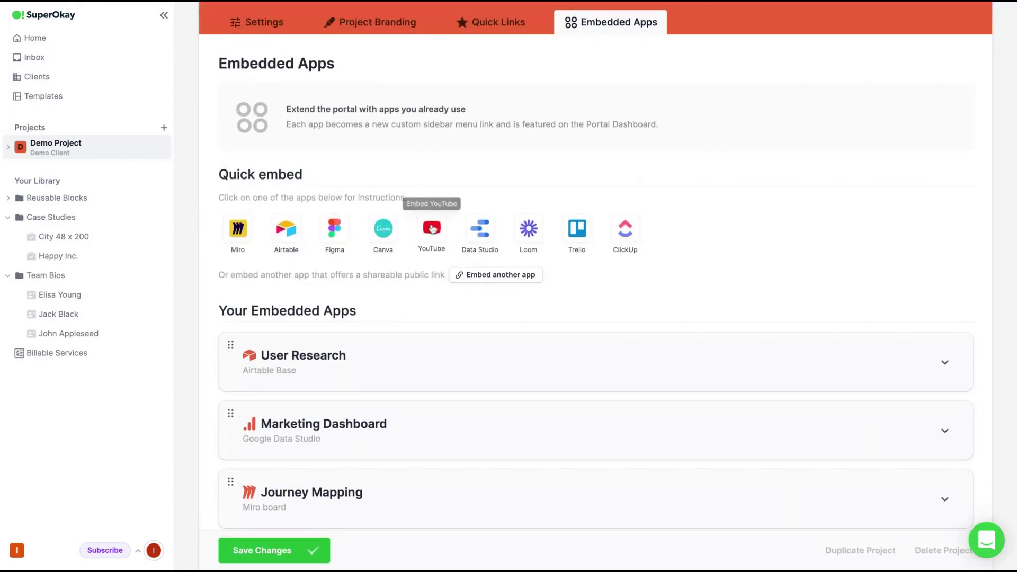
scroll(349, 245, up, 2)
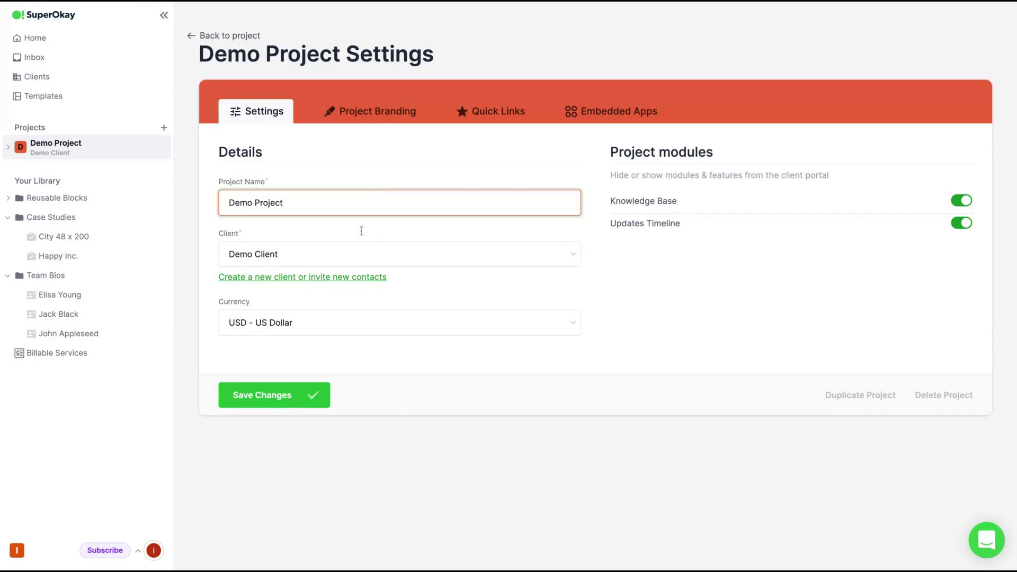
Change the project currency to AUD - Australian Dollar and save the settings.
click(476, 323)
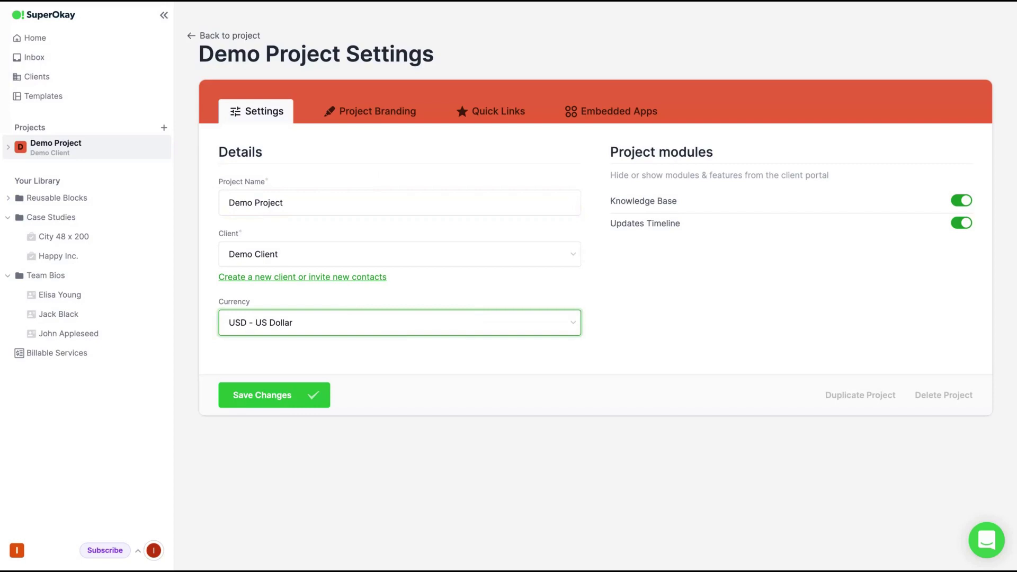
click(454, 349)
click(274, 398)
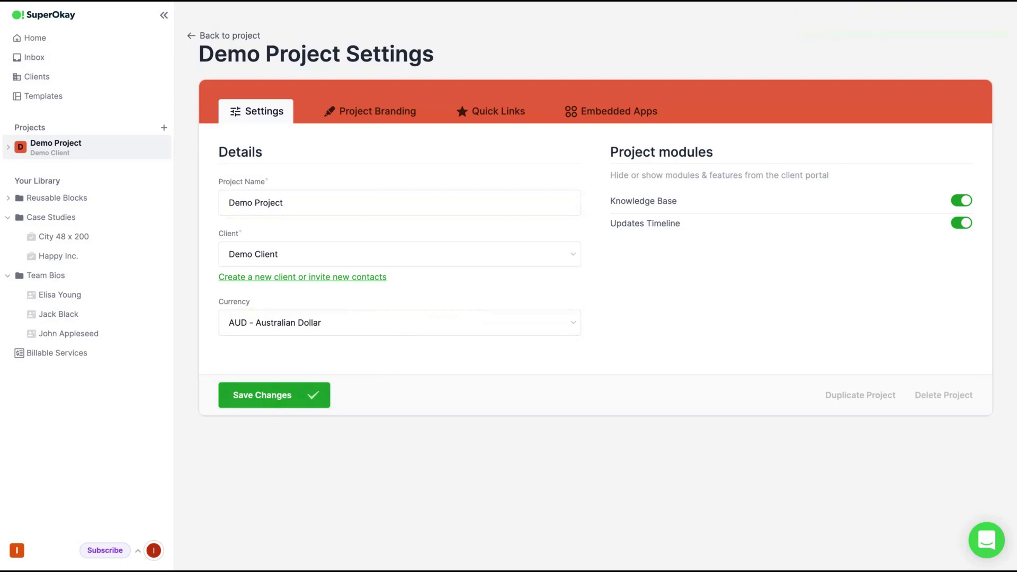
Switch the Knowledge Base and Updates Timeline modules off, then back on.
click(965, 204)
click(960, 224)
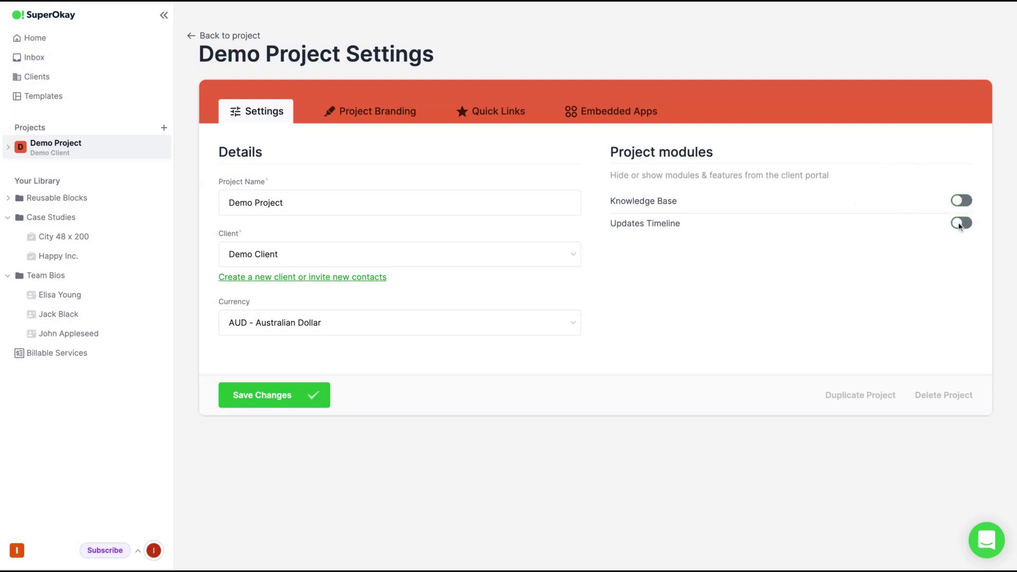
click(960, 224)
click(968, 204)
Check the Branding and Quick Links tabs, then open the Demo Project portal dashboard.
click(358, 122)
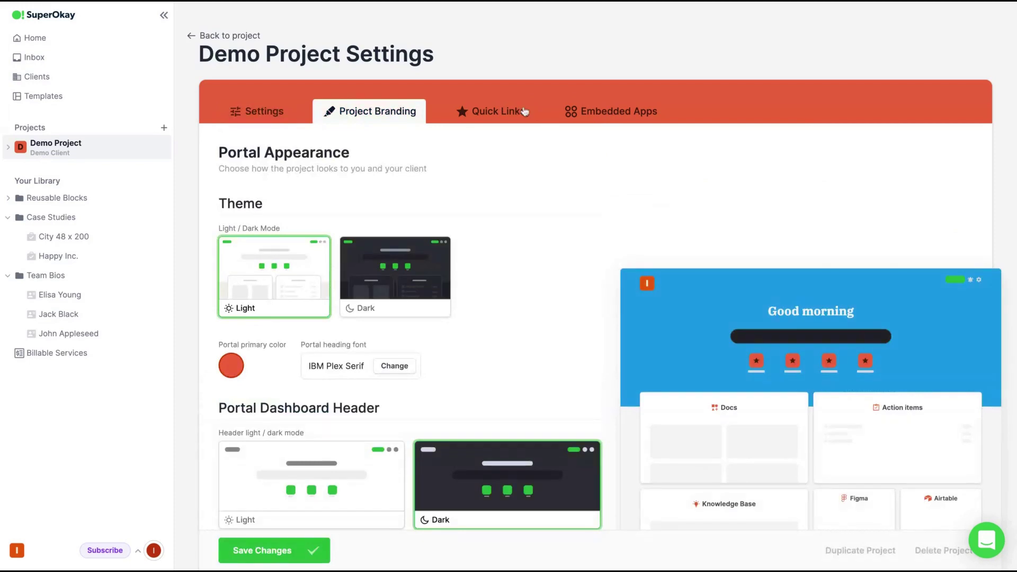
click(516, 114)
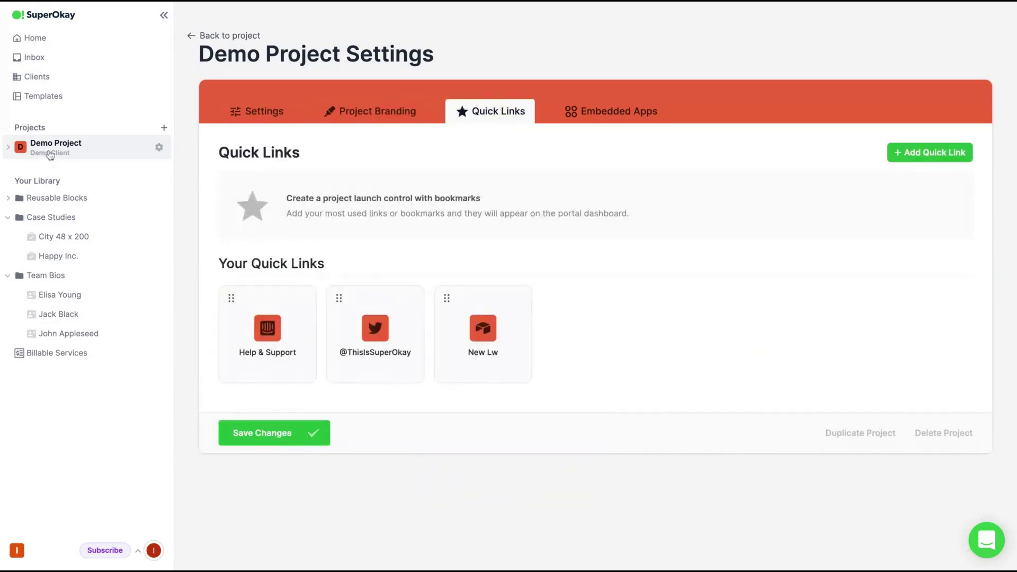
click(50, 152)
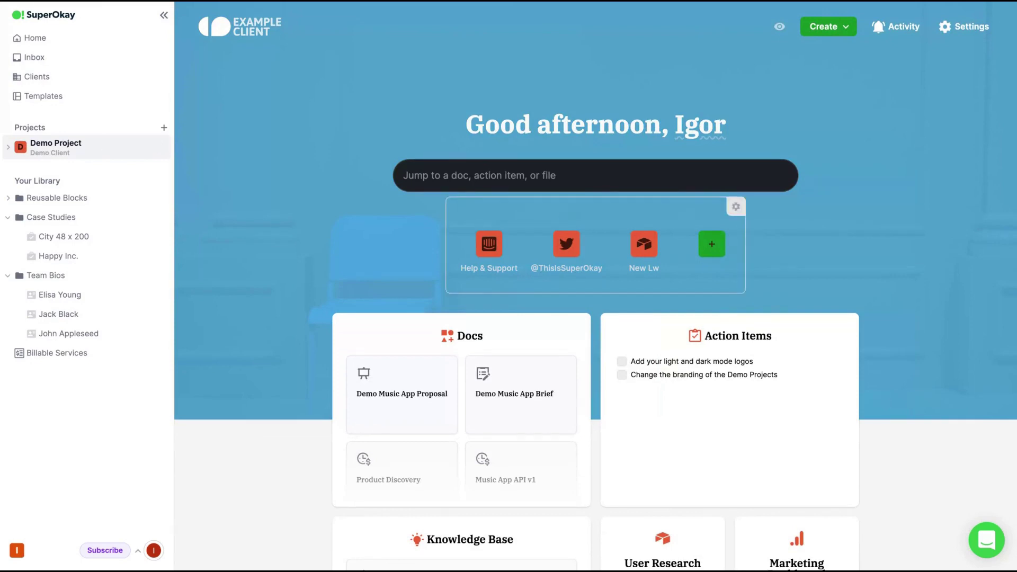
click(550, 168)
scroll(550, 167, down, 6)
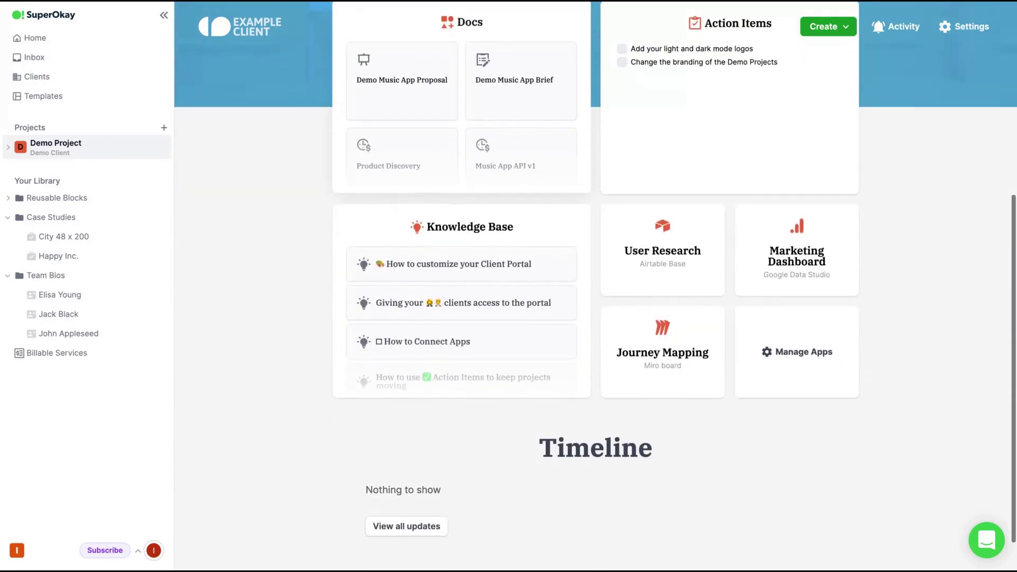
scroll(595, 286, up, 3)
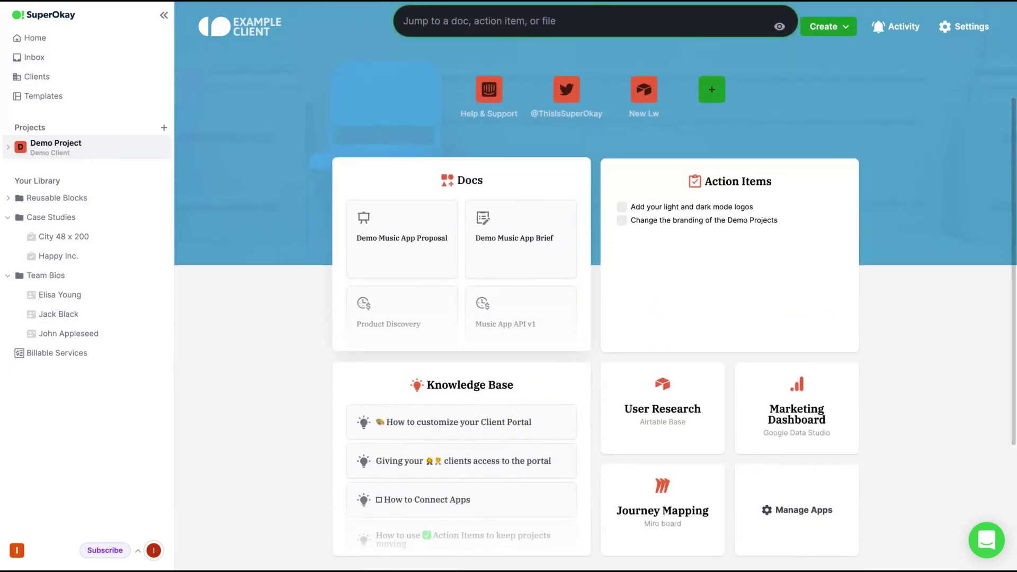
scroll(863, 106, up, 3)
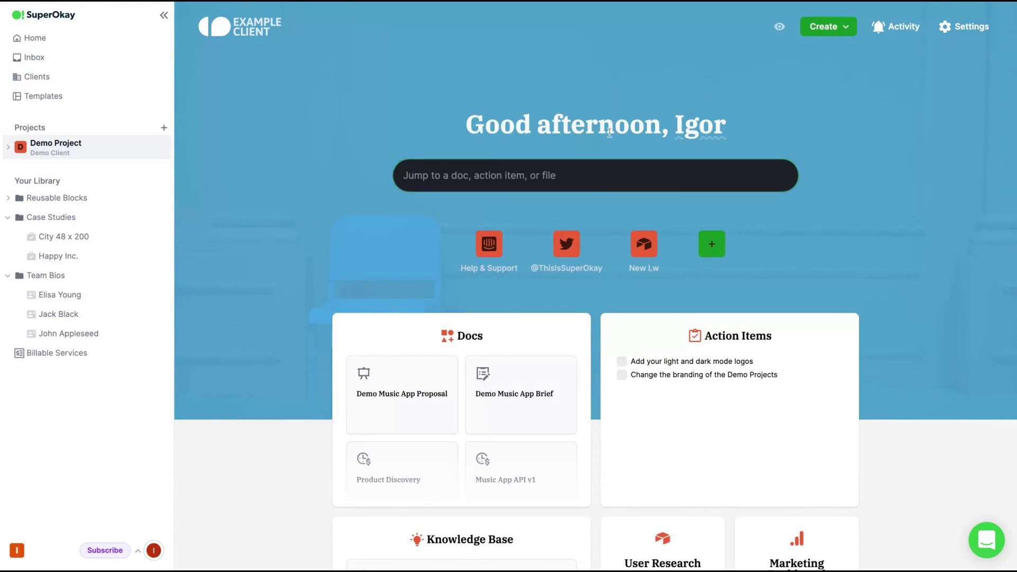
Open the Demo Music App Proposal from the Demo Project's documents list.
click(850, 34)
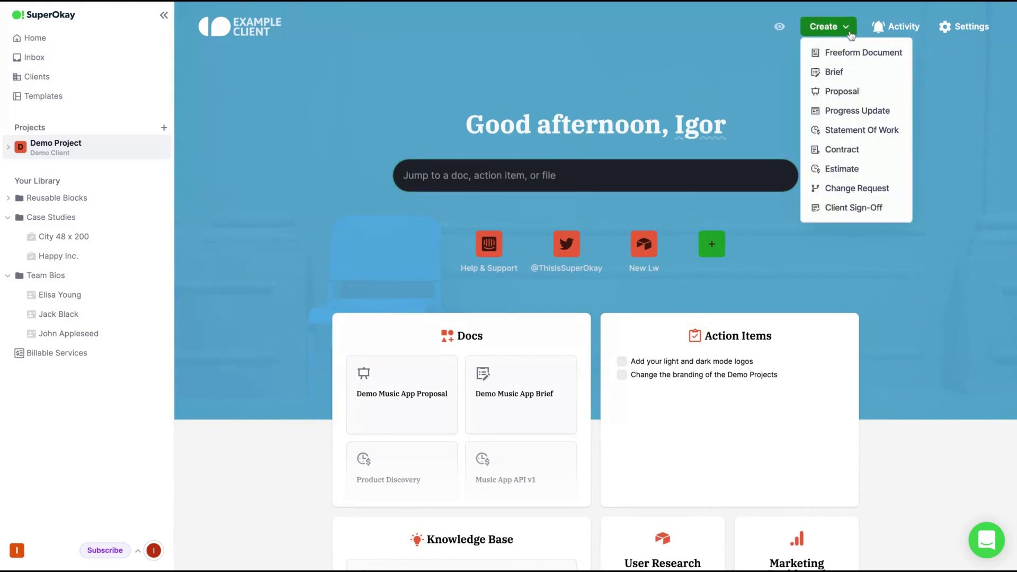
mouse_move(710, 209)
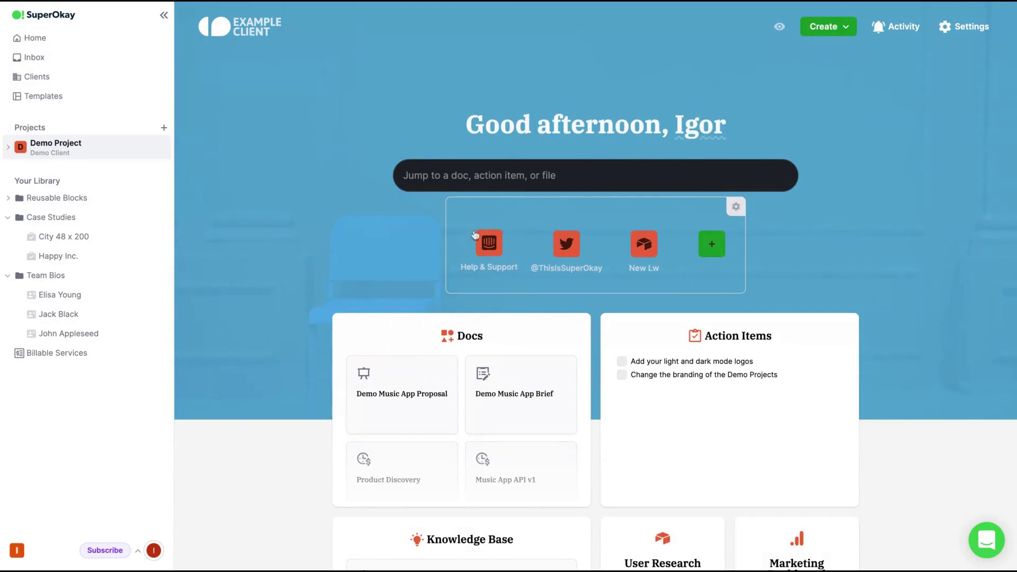
click(422, 187)
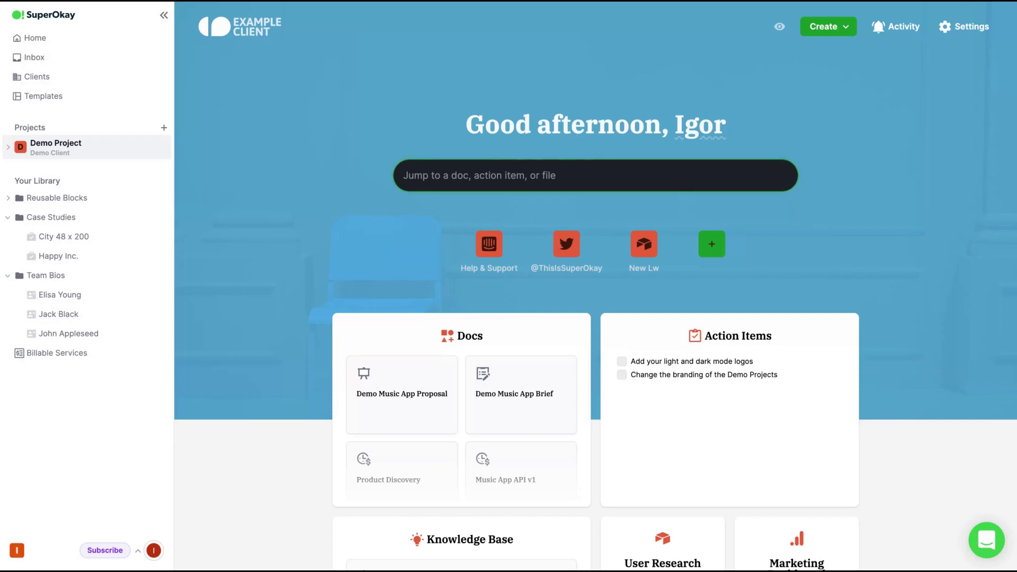
scroll(543, 206, down, 3)
click(543, 207)
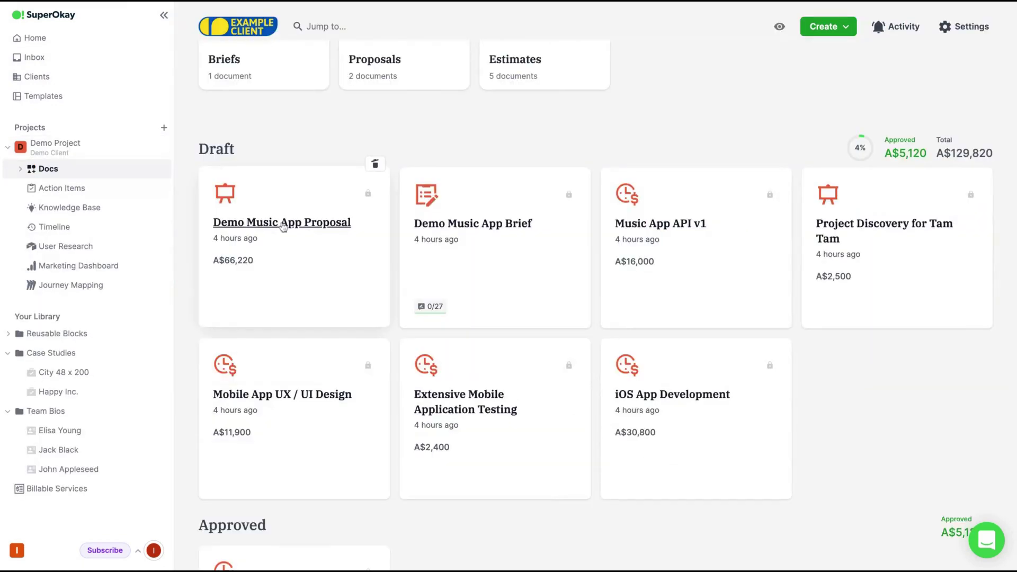
click(284, 224)
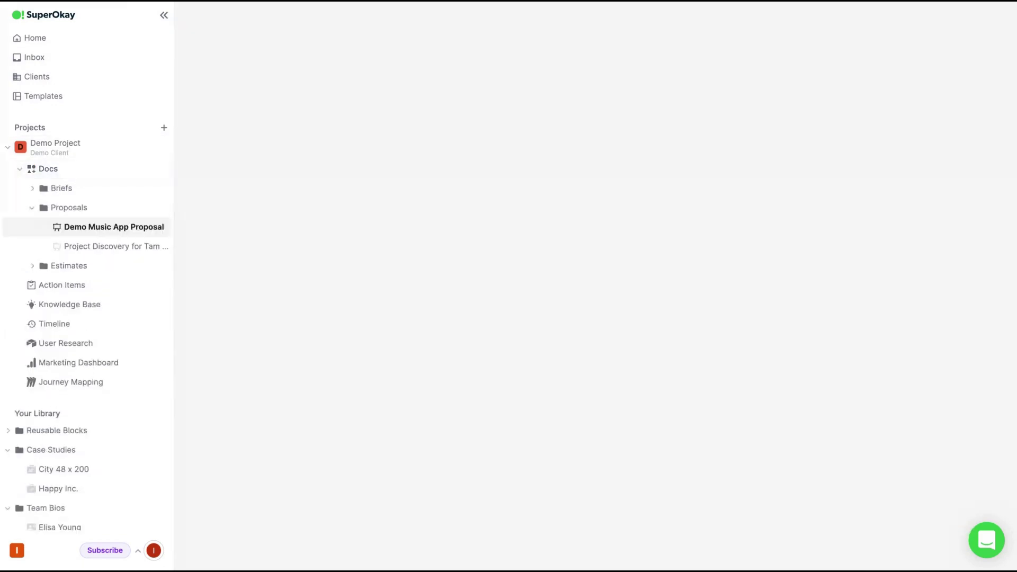
Insert the Project Discovery for Tam Tam proposal from the Content Library under Team Bios.
scroll(373, 246, down, 20)
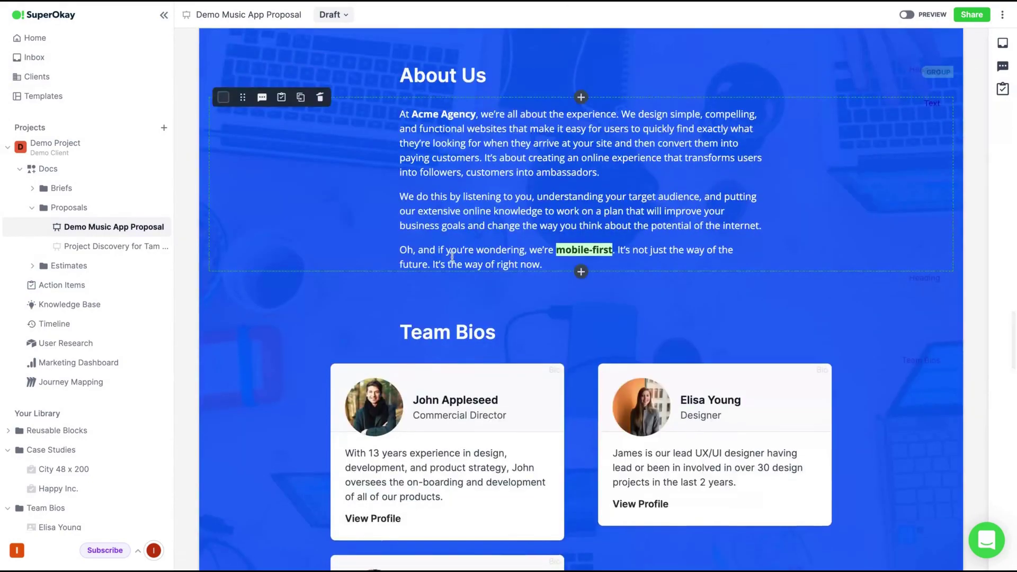
scroll(452, 254, down, 10)
scroll(501, 168, up, 6)
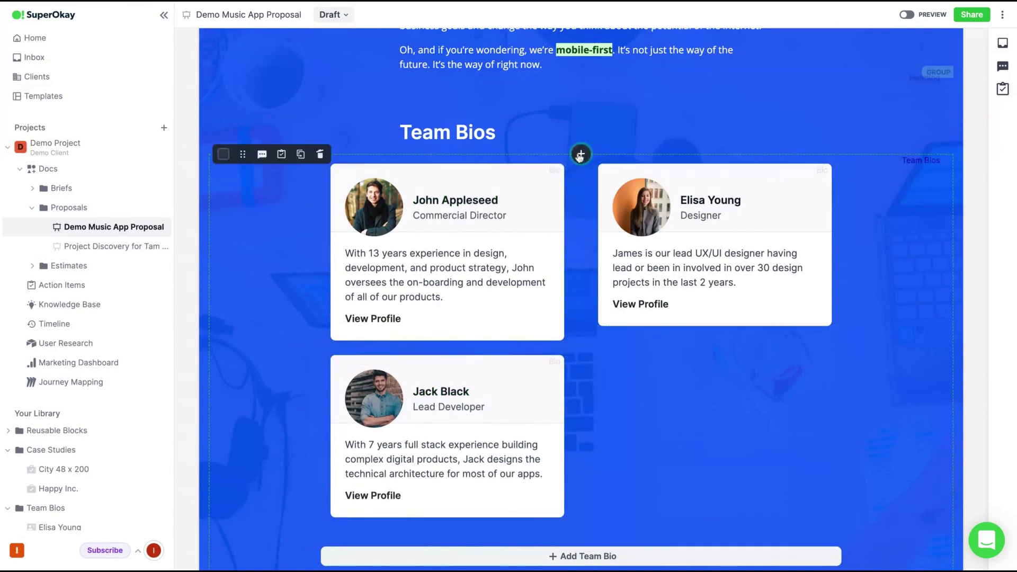
click(580, 155)
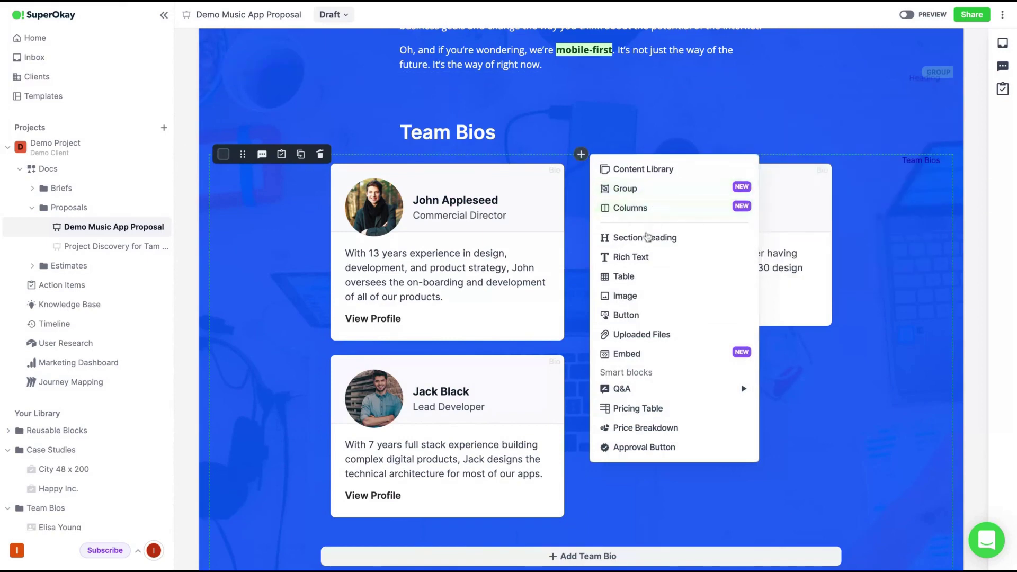
click(648, 180)
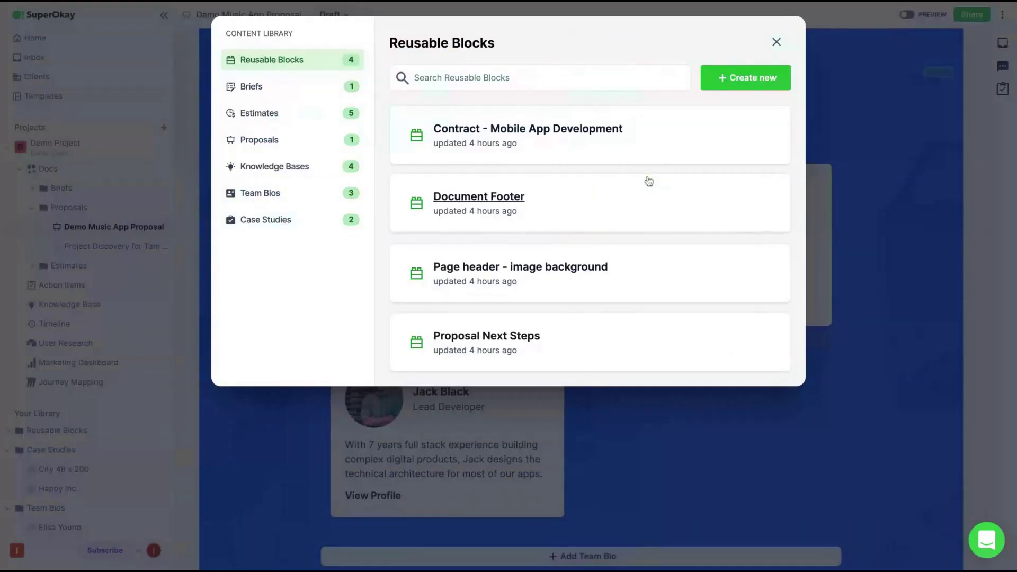
click(253, 140)
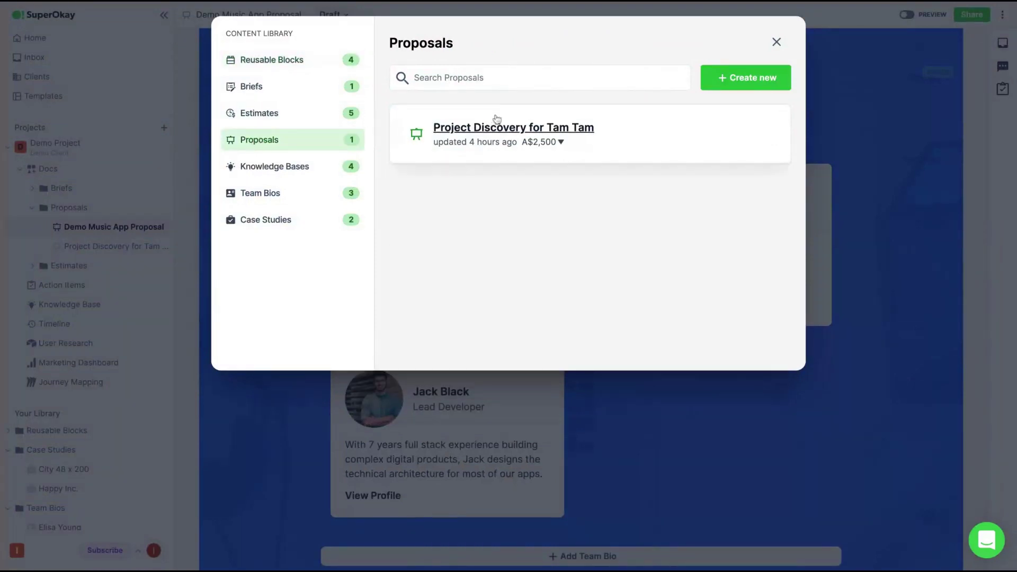
click(586, 142)
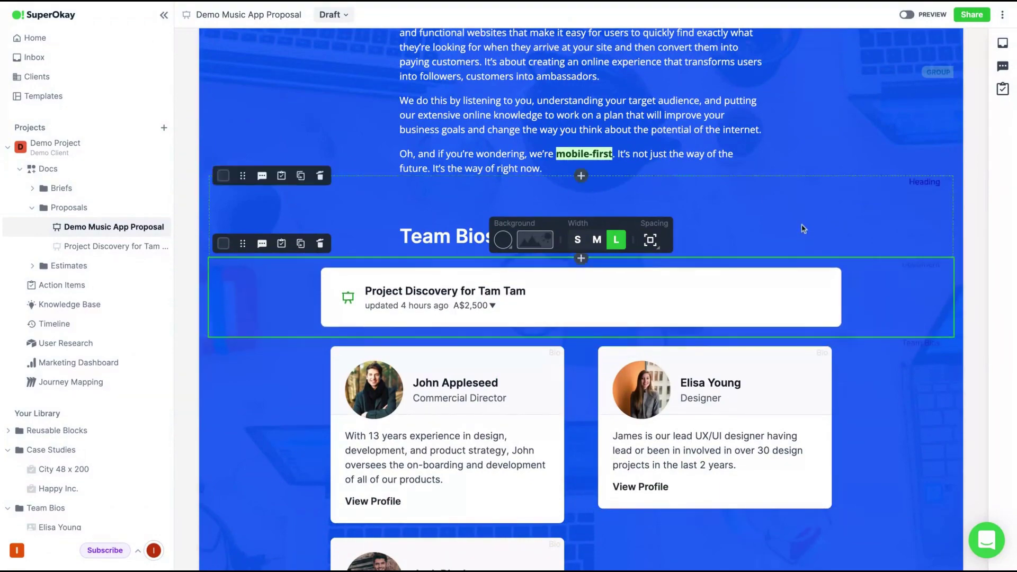
Return to the Demo Project's Docs overview.
scroll(804, 227, up, 7)
scroll(802, 224, up, 20)
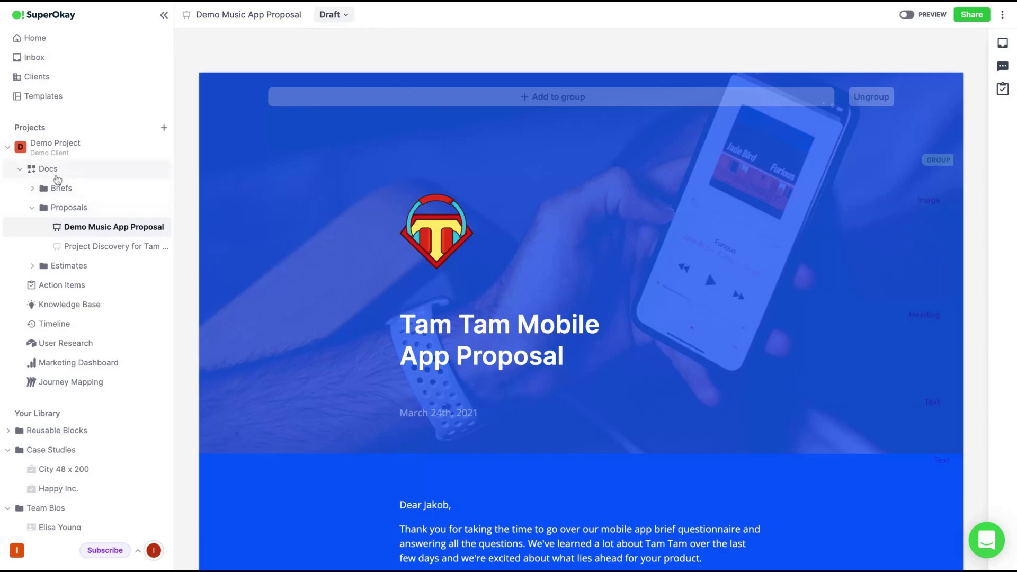
click(57, 177)
Return to the Demo Project home page in client preview and scroll through it.
click(62, 153)
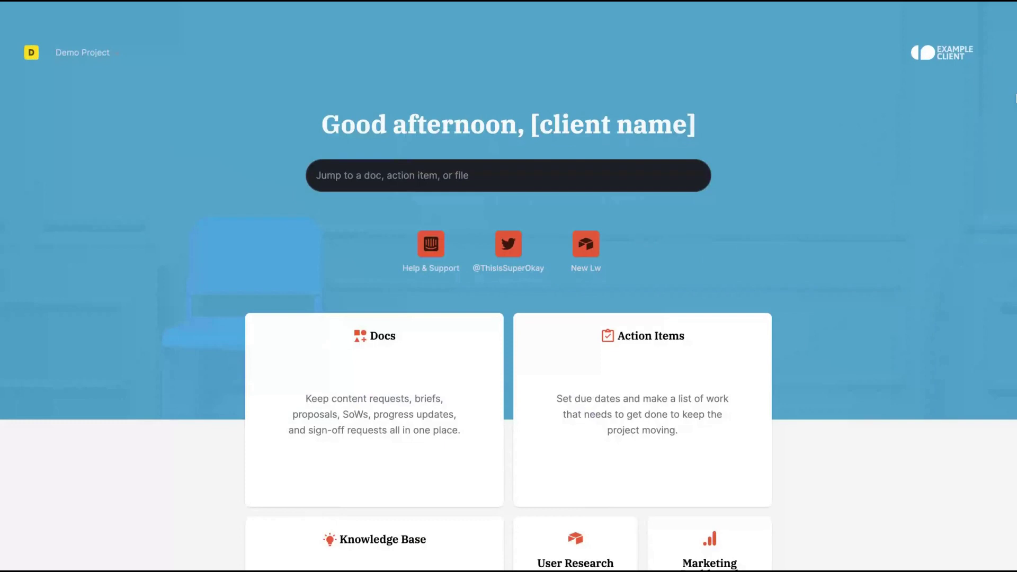
scroll(697, 215, down, 5)
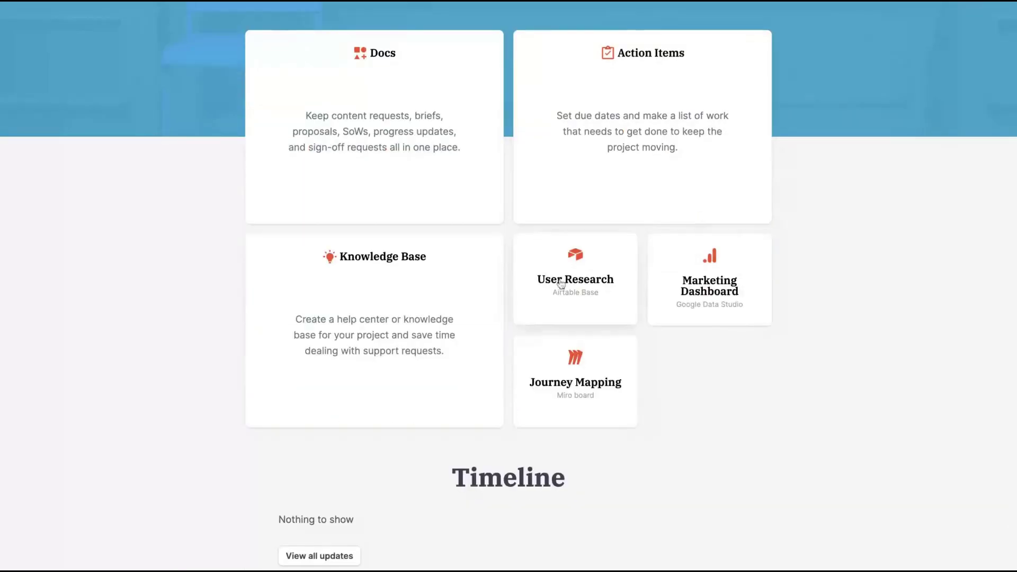
scroll(338, 493, down, 2)
scroll(338, 493, up, 3)
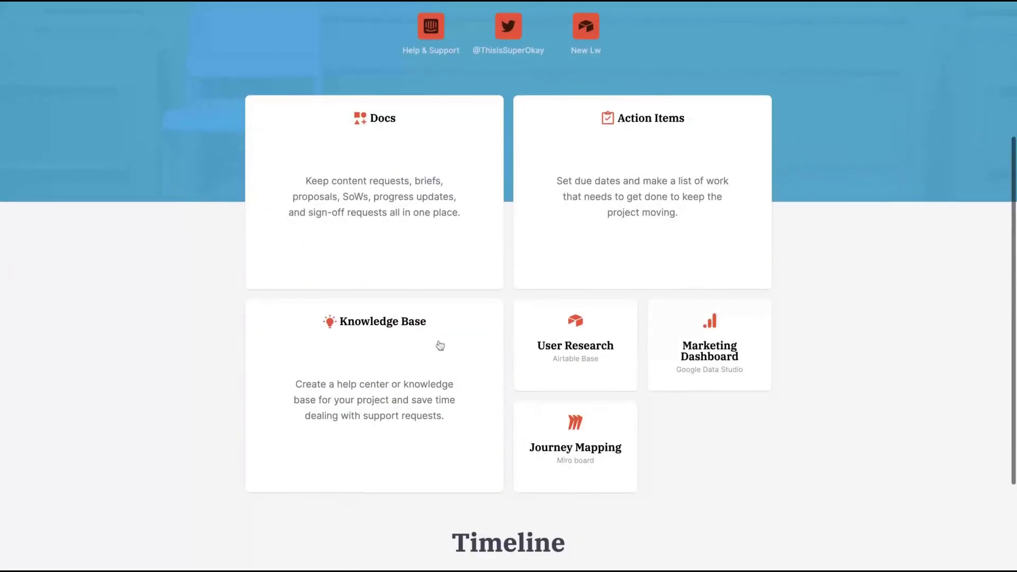
Browse the User Research and Knowledge Base pages as the client sees them.
click(570, 345)
scroll(570, 345, down, 2)
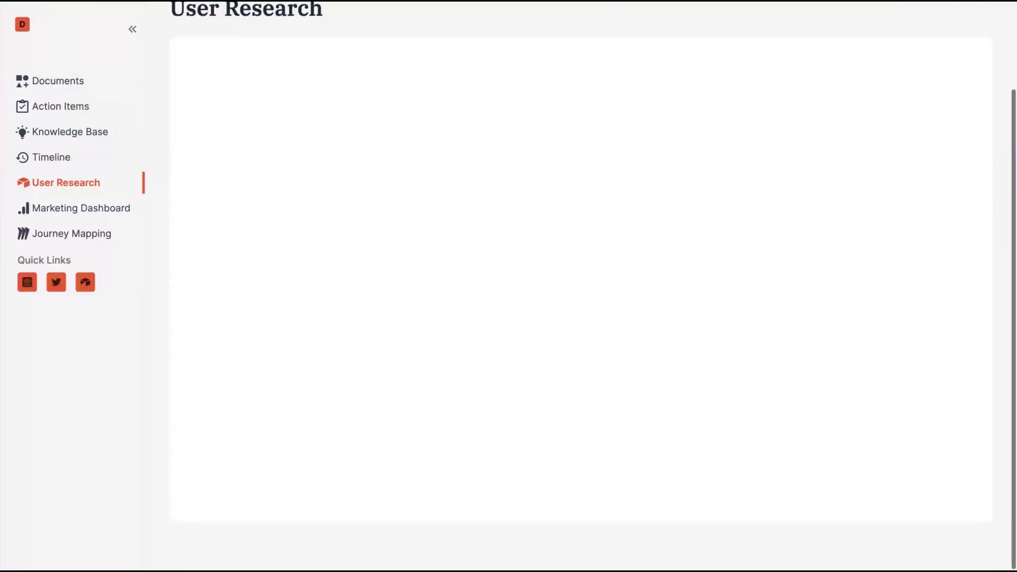
scroll(502, 339, up, 2)
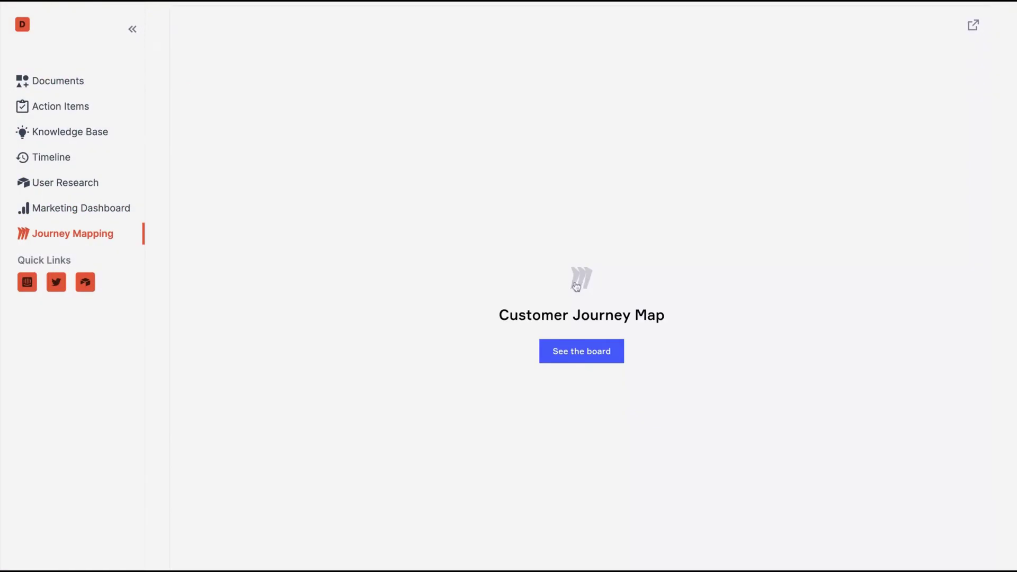
scroll(7, 245, up, 3)
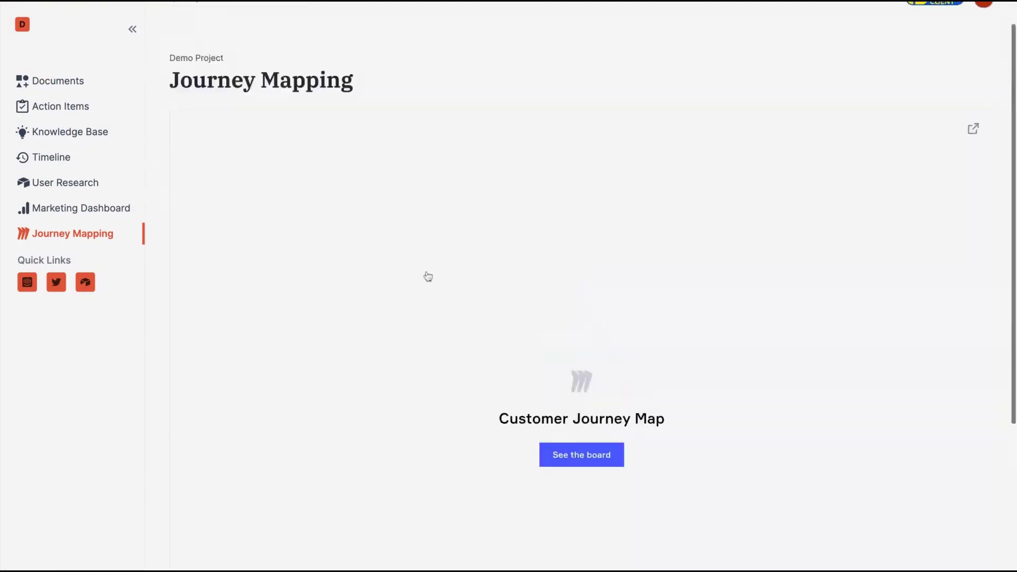
click(66, 132)
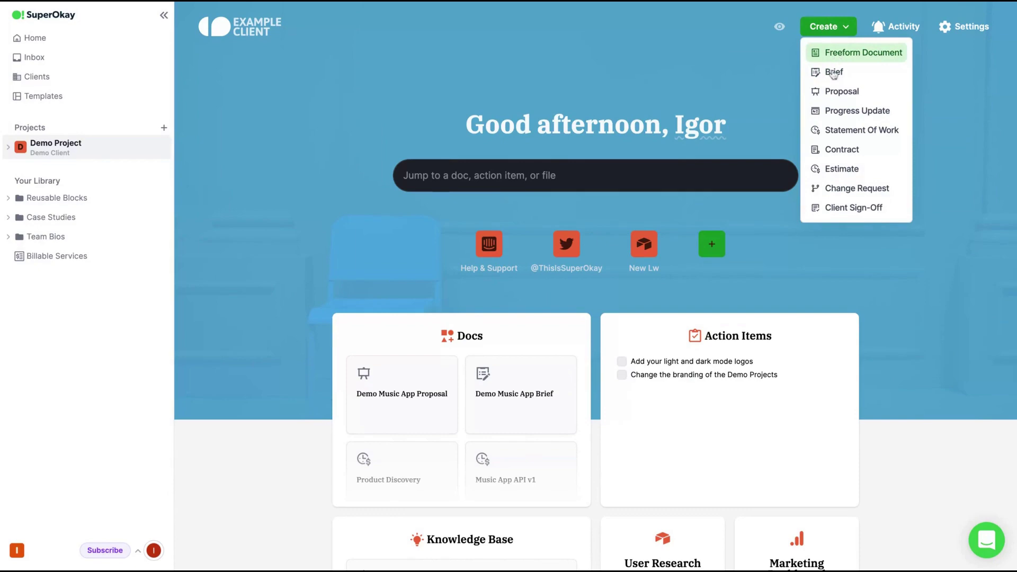
Create a blank freeform Untitled Document without adding blocks, then return to the Docs overview.
click(841, 55)
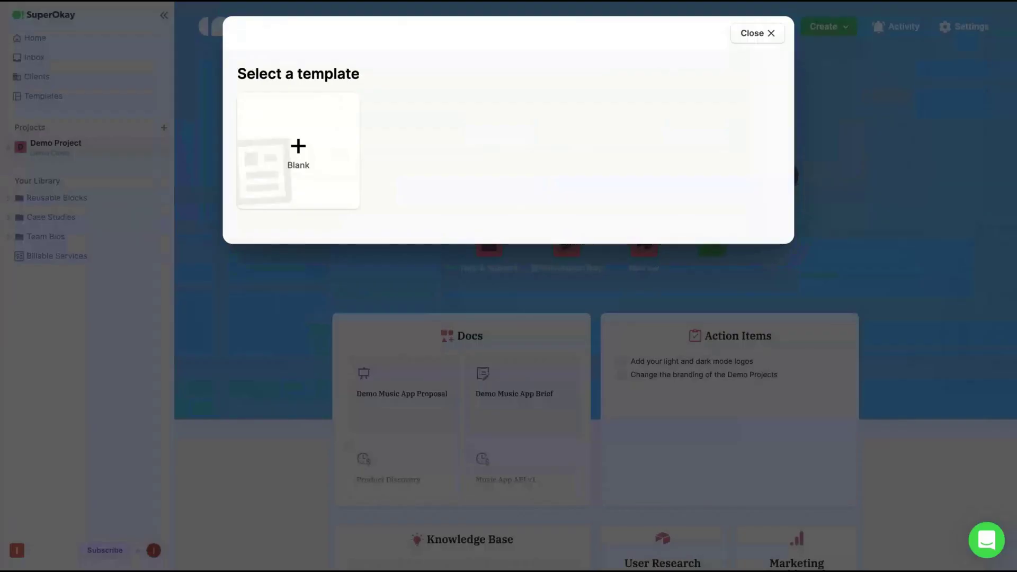
click(286, 146)
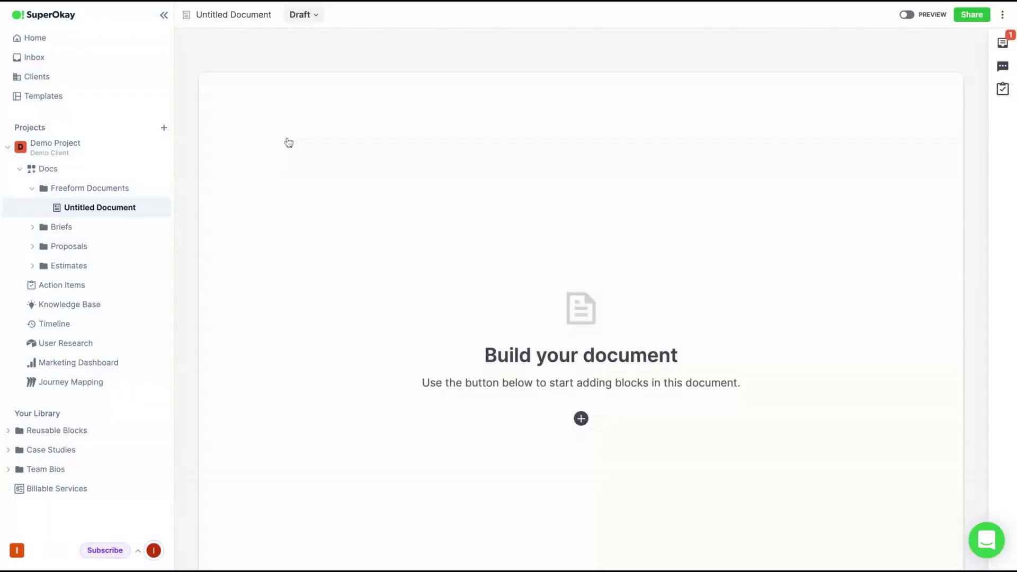
scroll(554, 346, down, 4)
scroll(555, 343, up, 3)
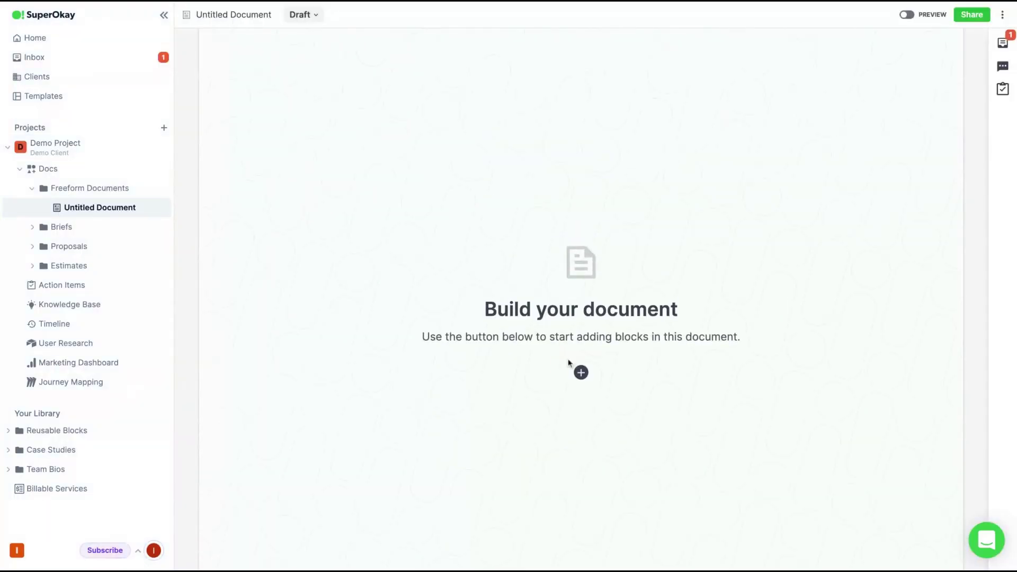
click(585, 372)
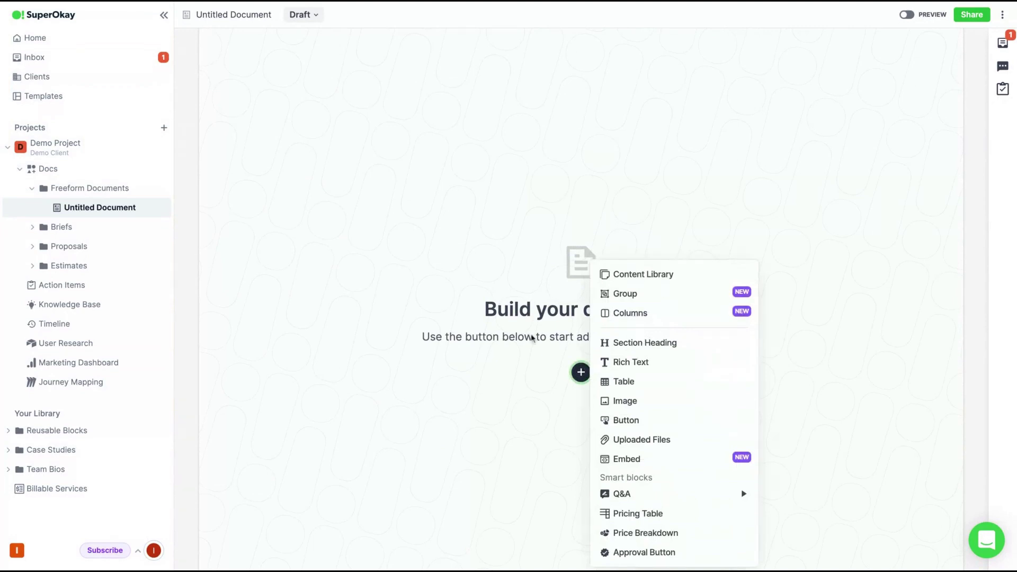
click(62, 179)
click(833, 26)
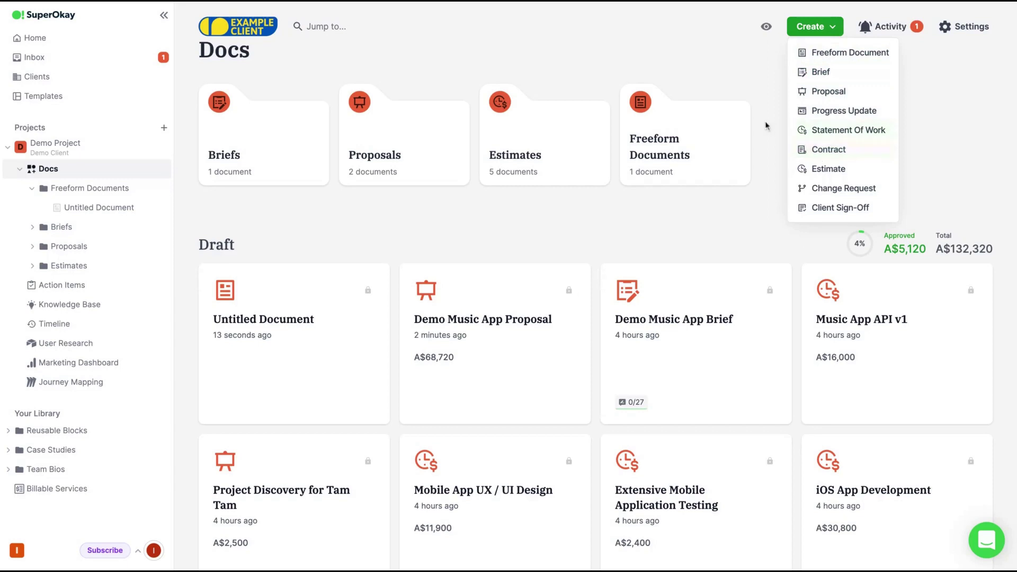
Start a new project from the organisation home and review its branding, quick links and embedded apps settings.
click(55, 143)
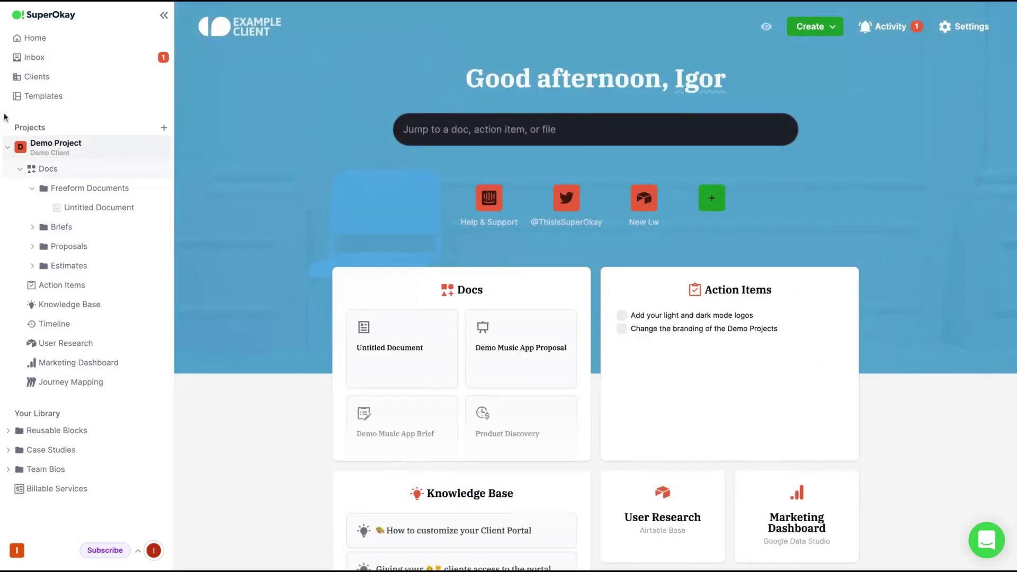
click(38, 46)
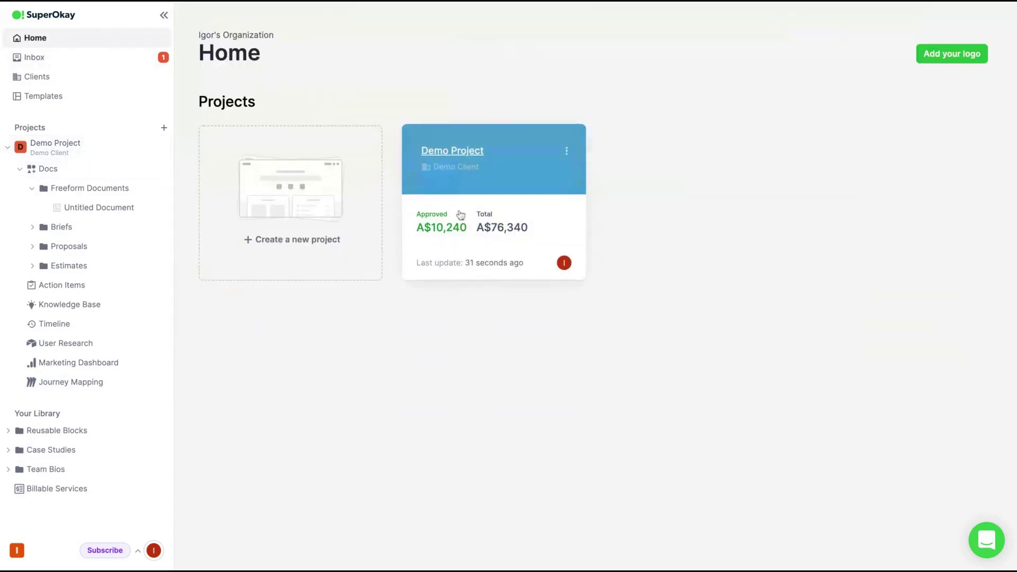
click(294, 199)
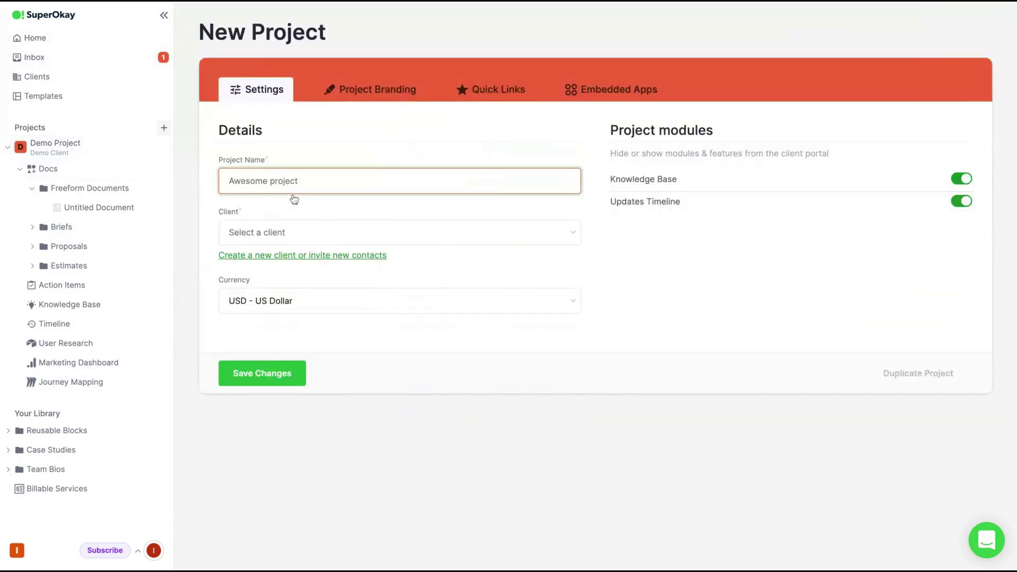
click(393, 93)
click(500, 91)
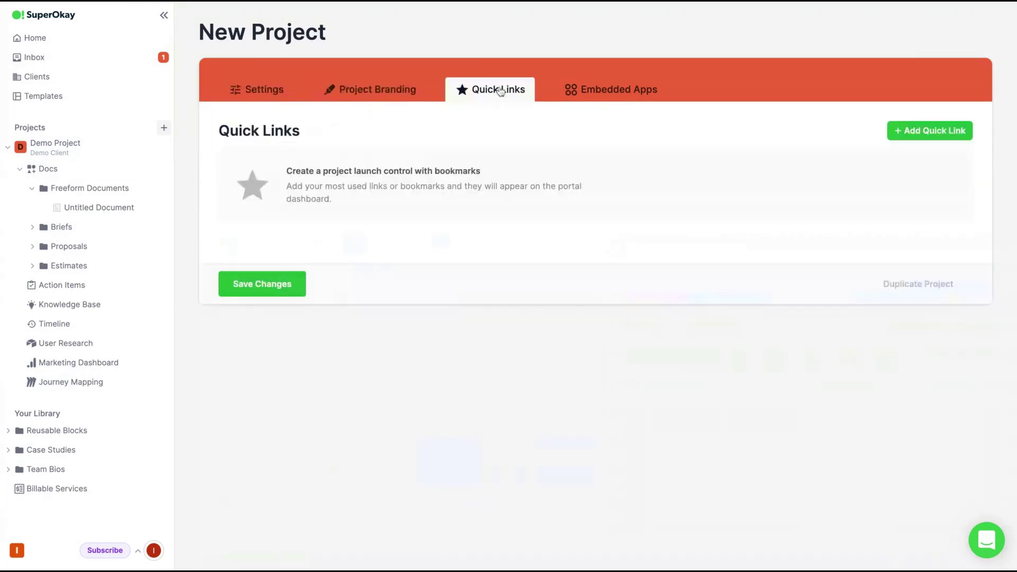
click(638, 90)
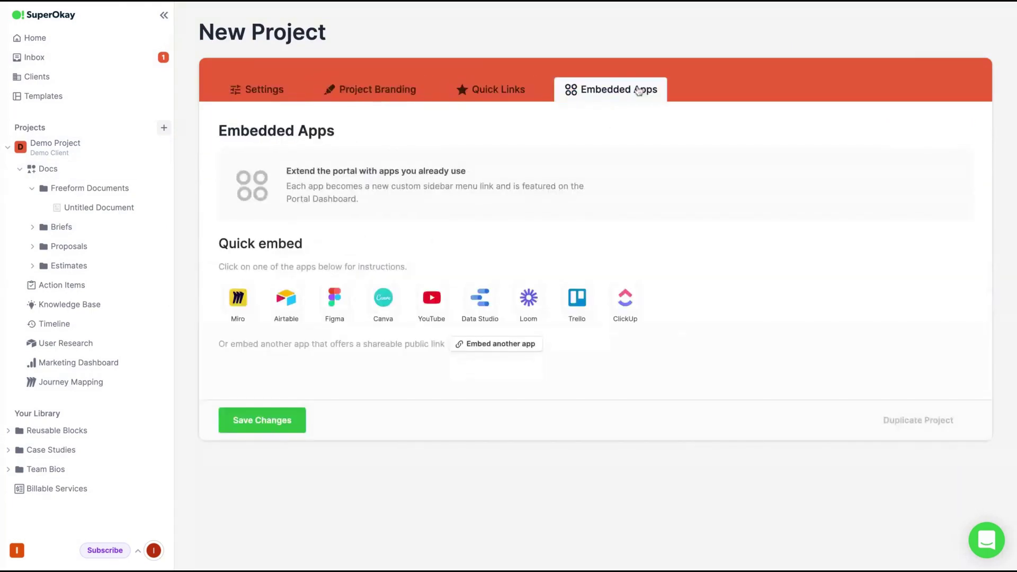
Save the new Awesome Projects project for Demo Client and open the Templates gallery.
click(237, 425)
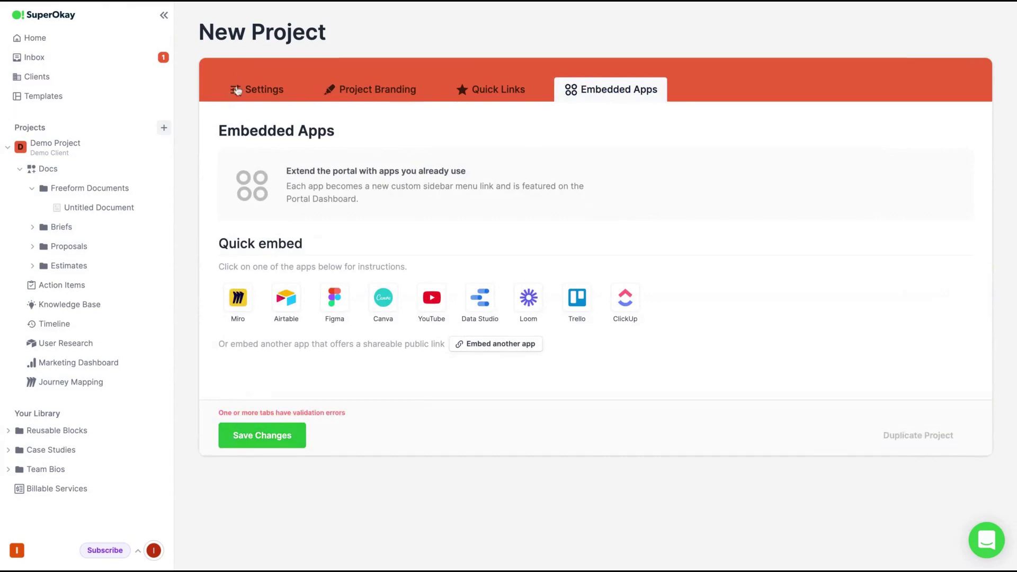
click(269, 375)
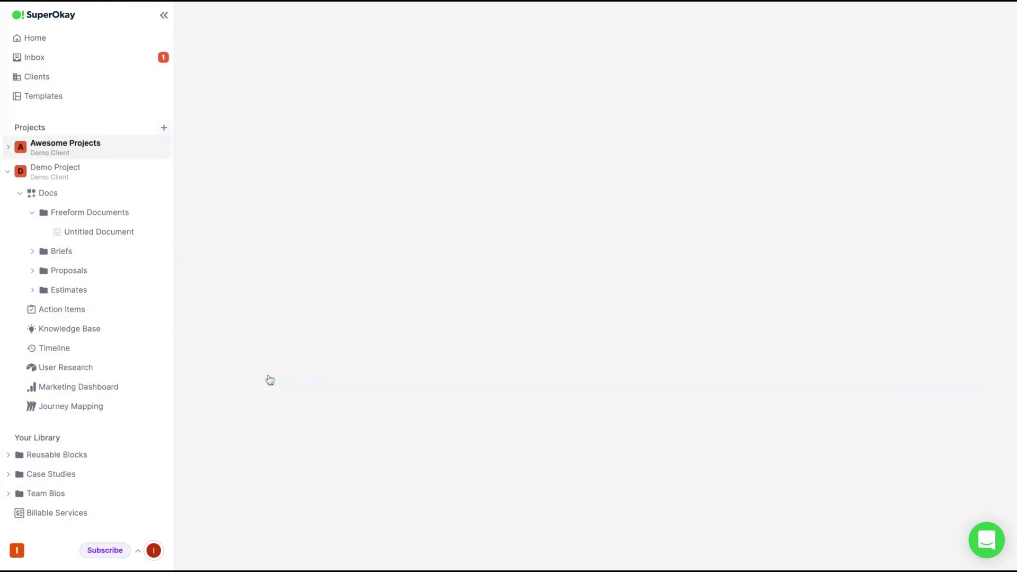
scroll(598, 392, down, 7)
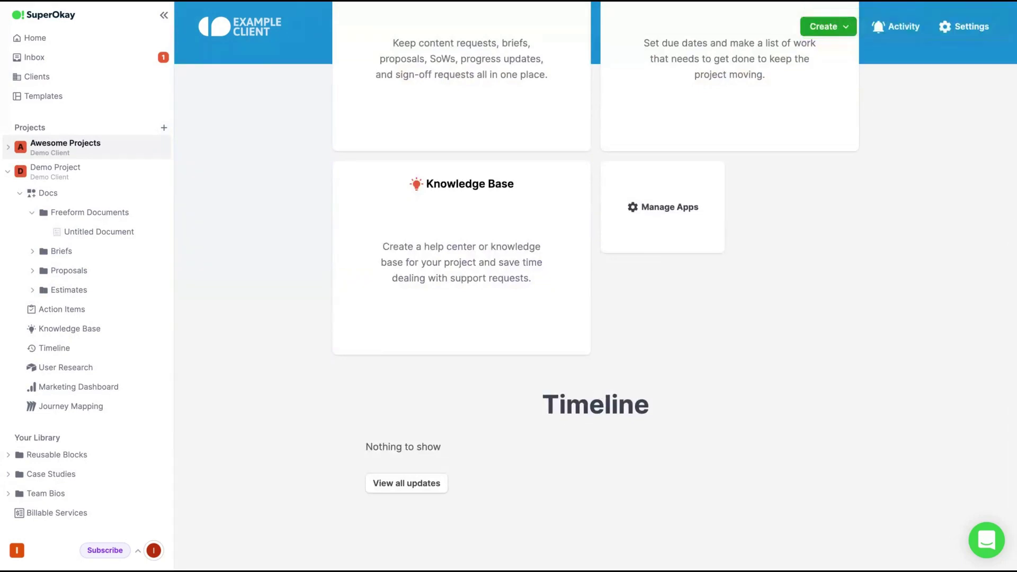
click(649, 210)
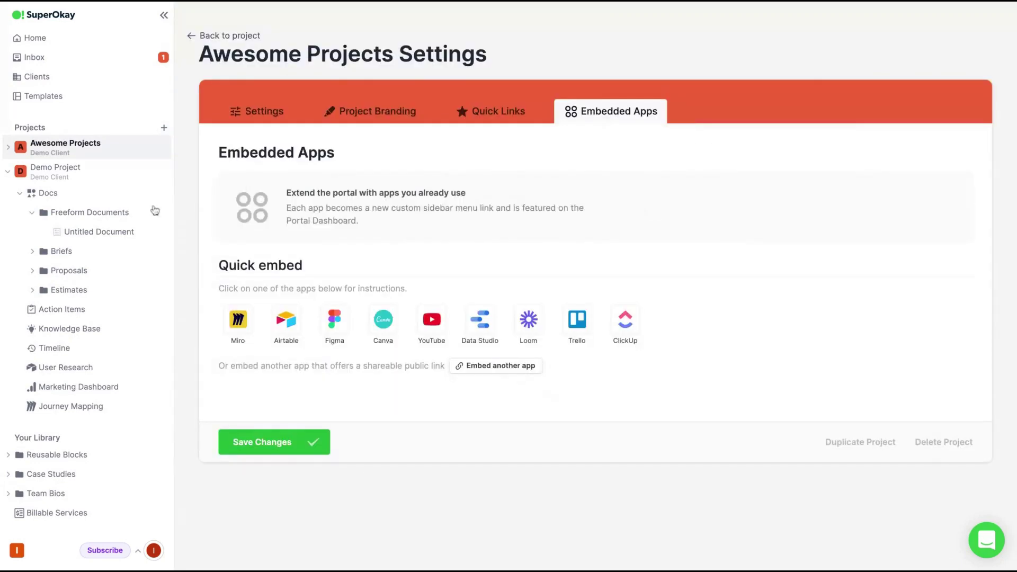
click(43, 96)
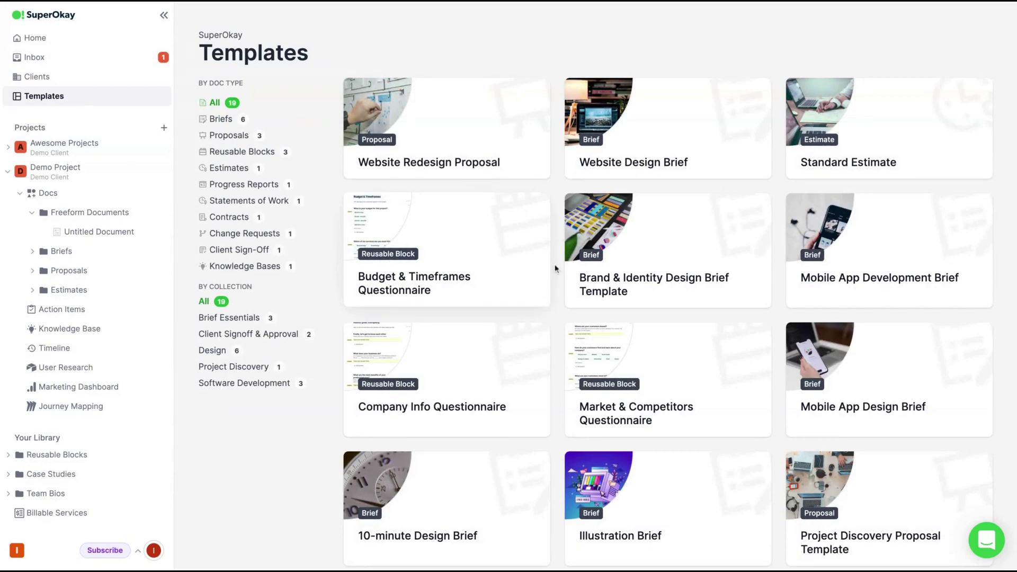
Add a copy of the Brand & Identity Design Brief Template to Awesome Projects and scroll through it.
scroll(563, 275, down, 7)
scroll(562, 275, up, 7)
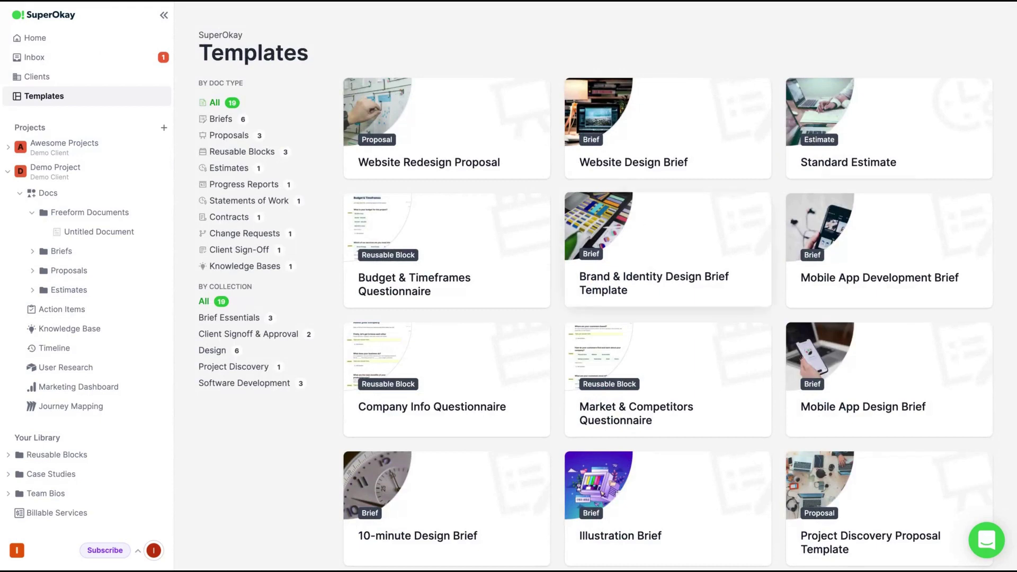
click(657, 249)
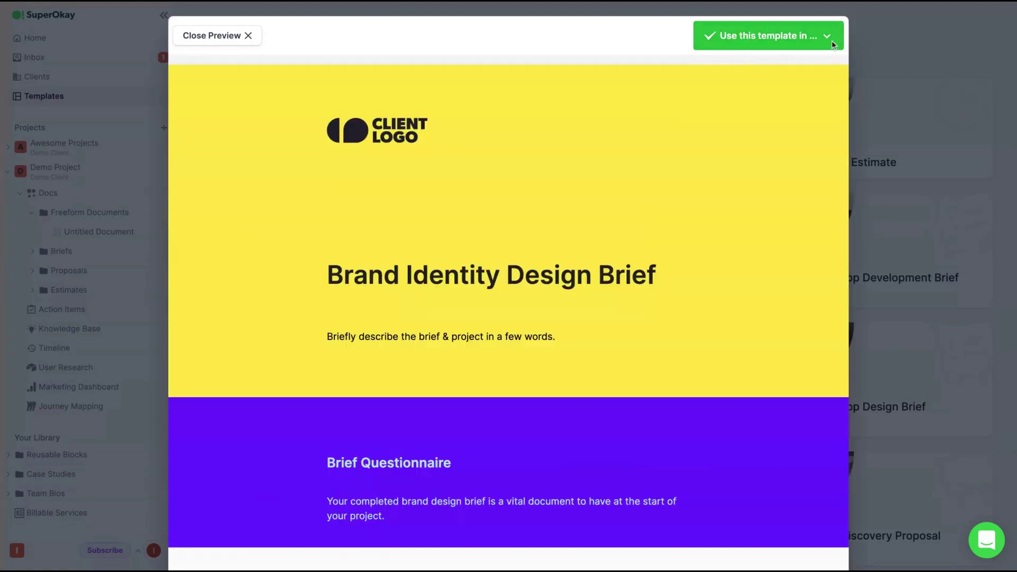
click(831, 38)
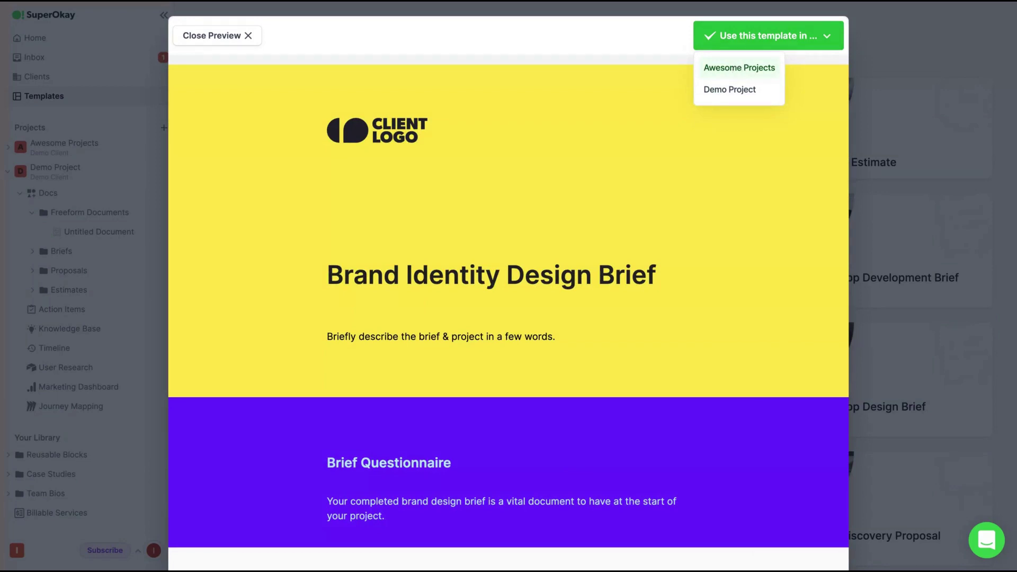
key(Return)
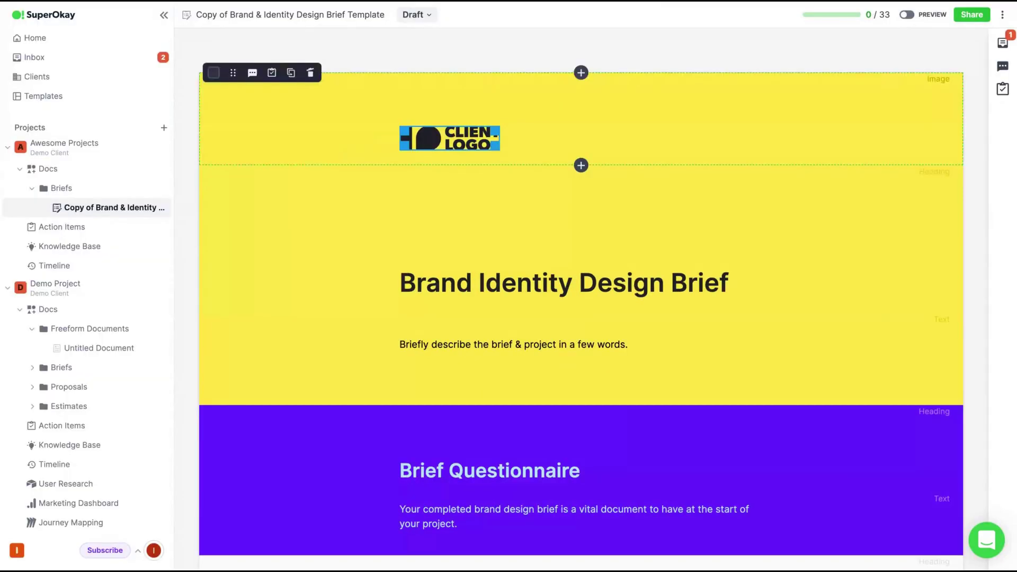
scroll(355, 336, down, 12)
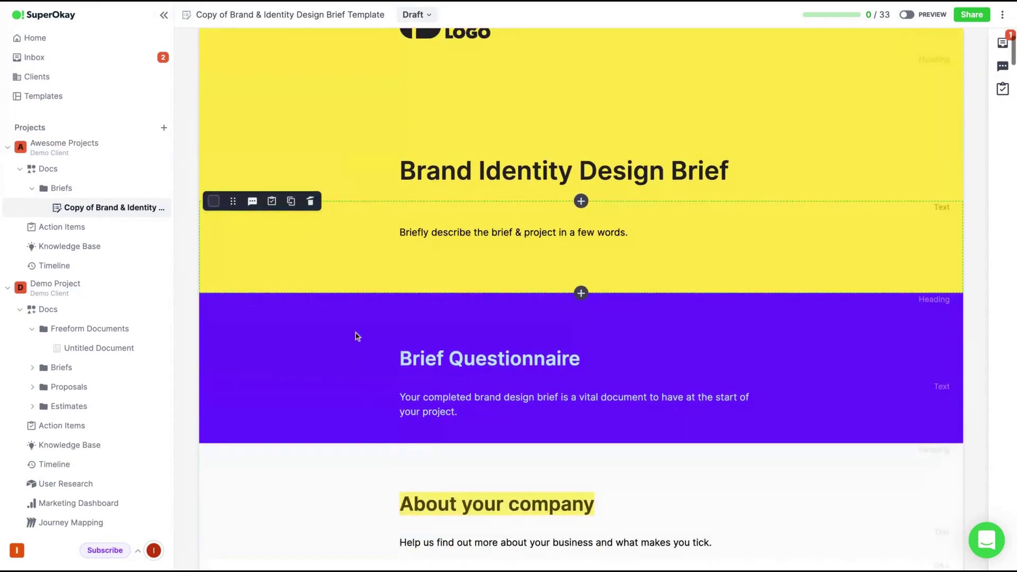
scroll(356, 337, down, 15)
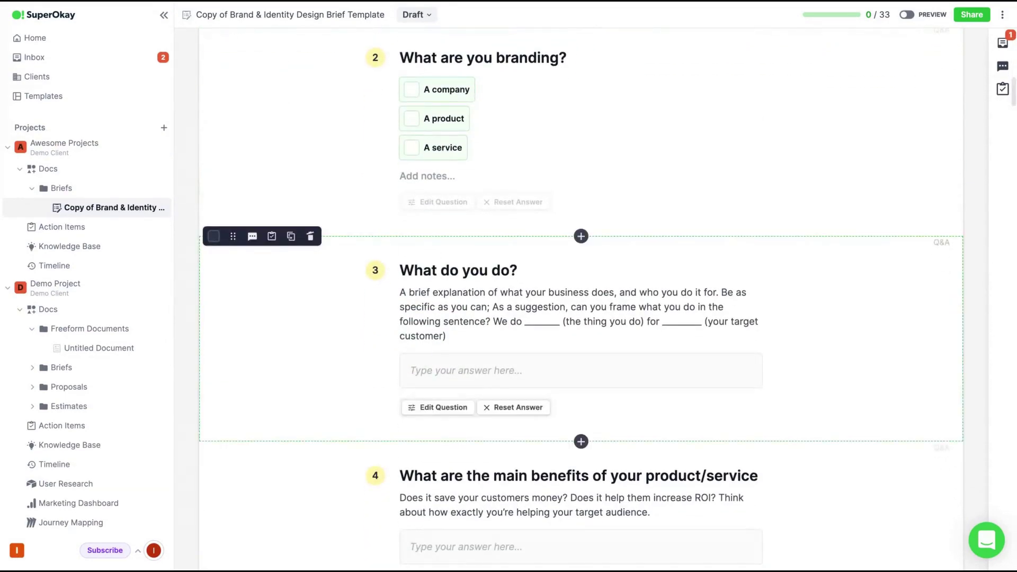
scroll(356, 336, down, 20)
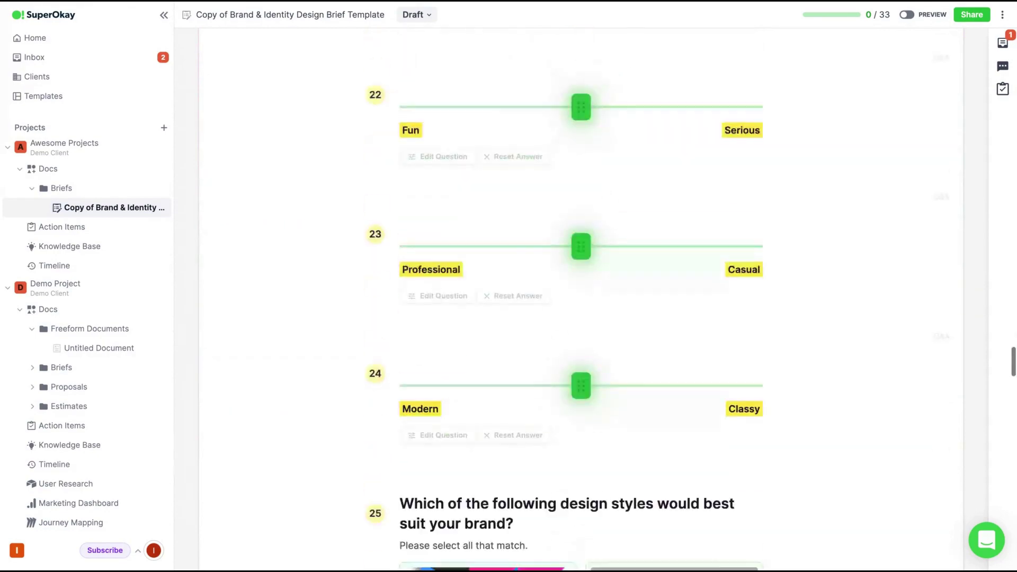
scroll(356, 336, down, 8)
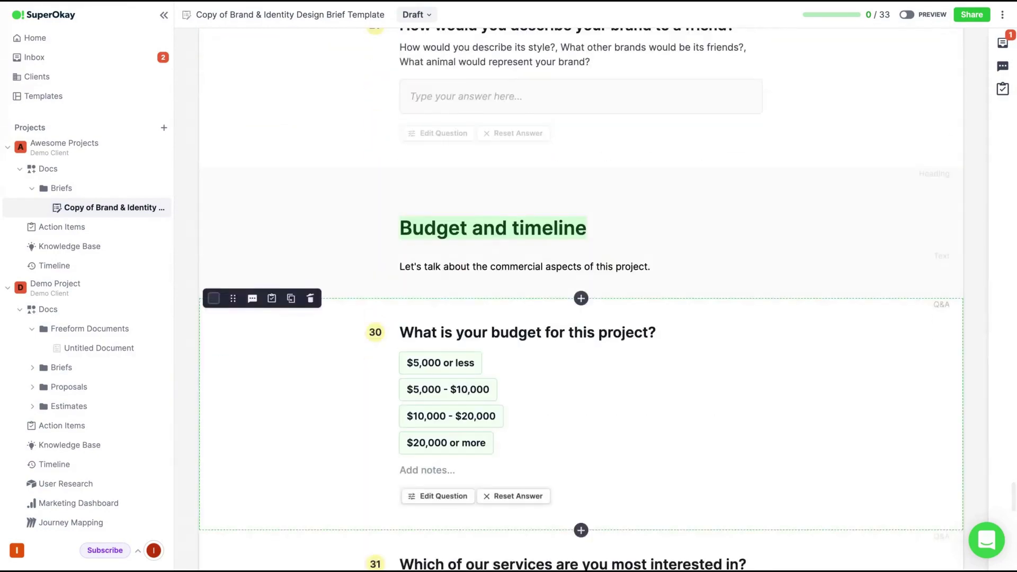
scroll(356, 336, up, 20)
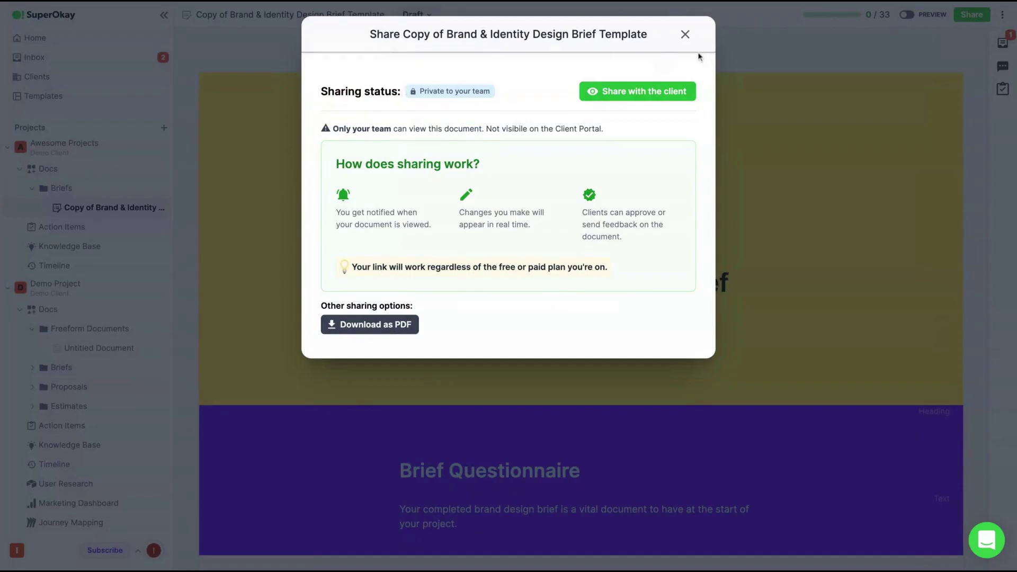
Share the design brief with the client and download it as a PDF.
click(635, 93)
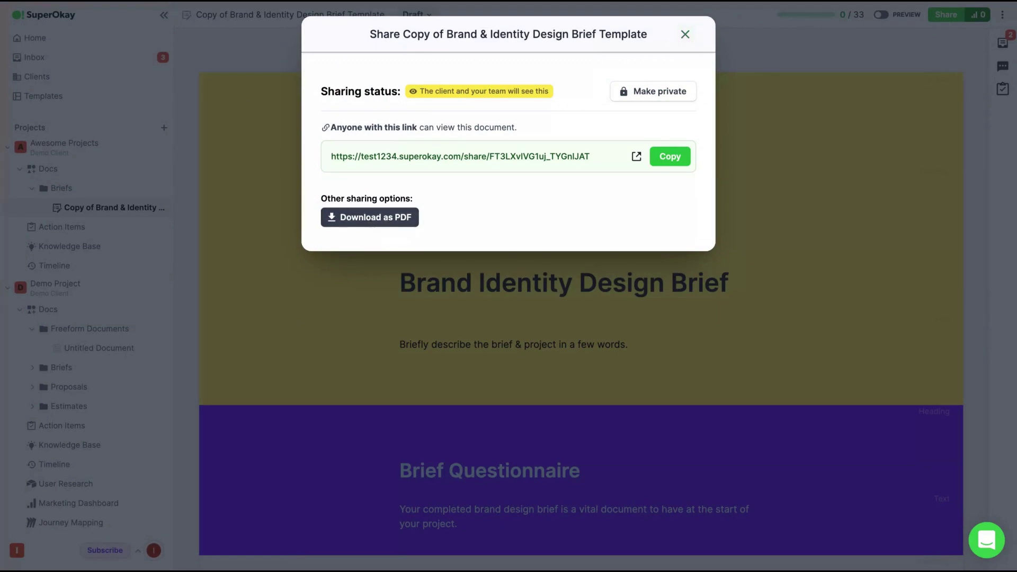
click(369, 224)
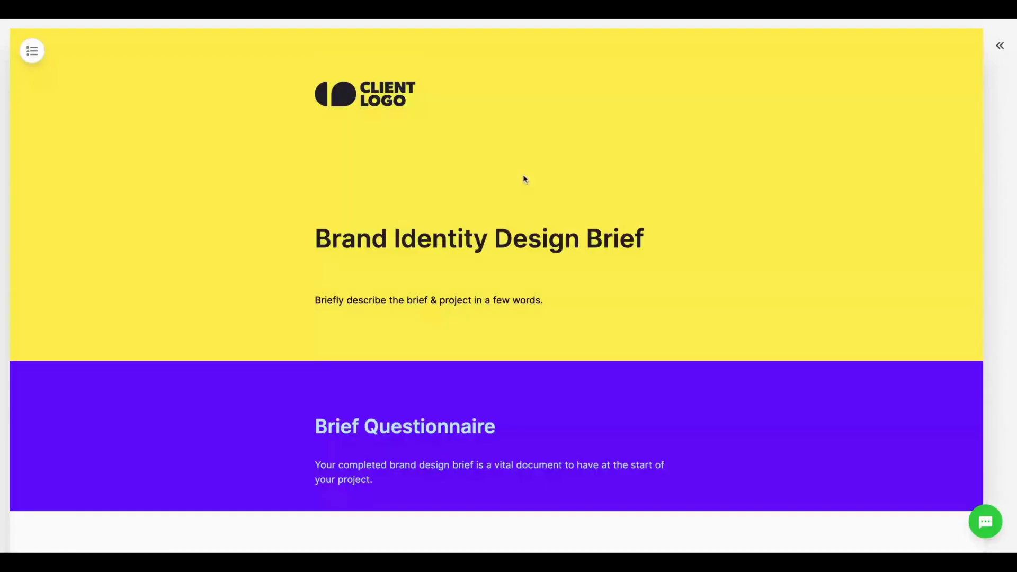
In the client view, answer question 2 about what is being branded.
scroll(437, 249, down, 5)
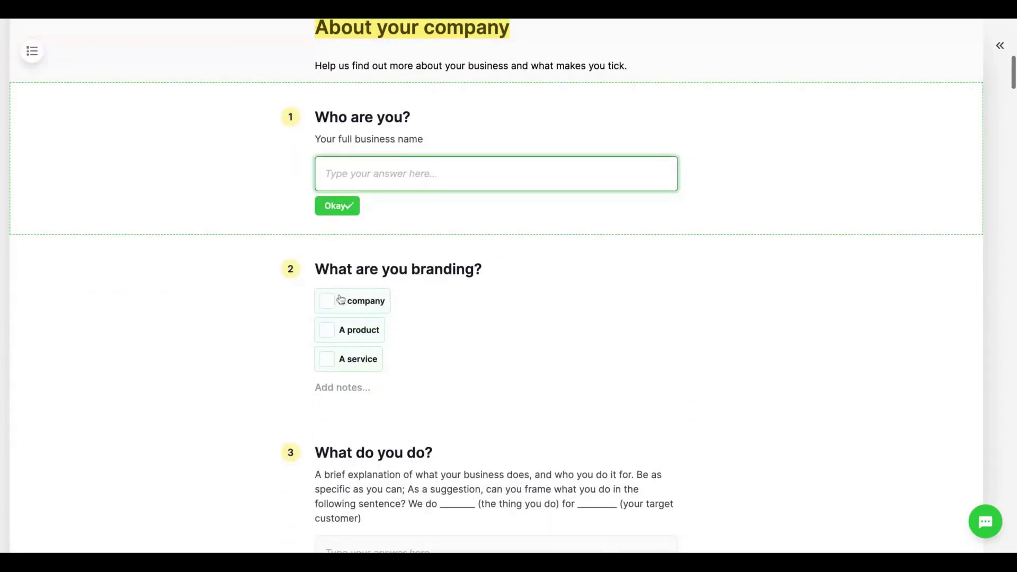
click(336, 297)
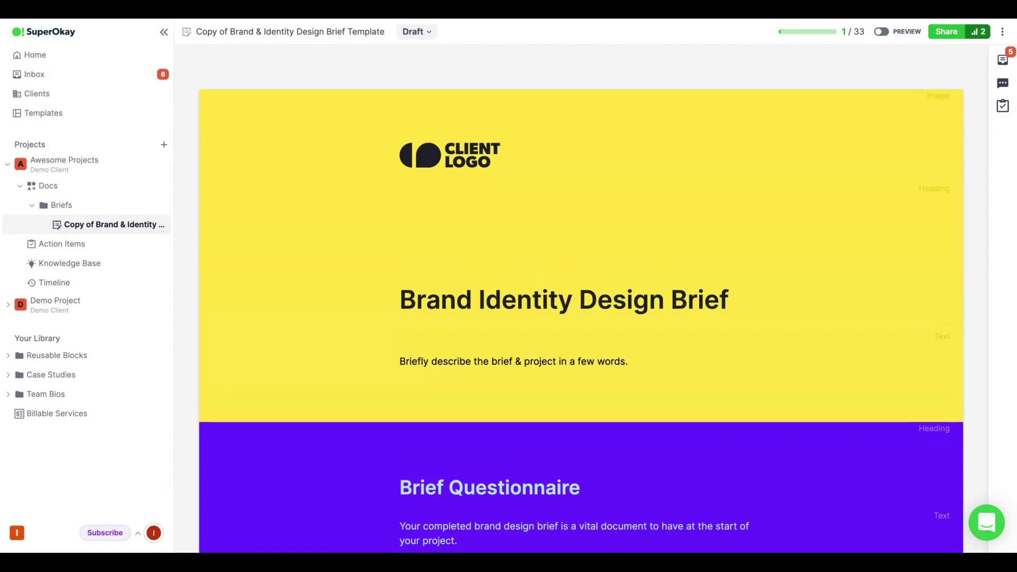
Open the Billable Services list, then return to the Home projects page.
click(53, 401)
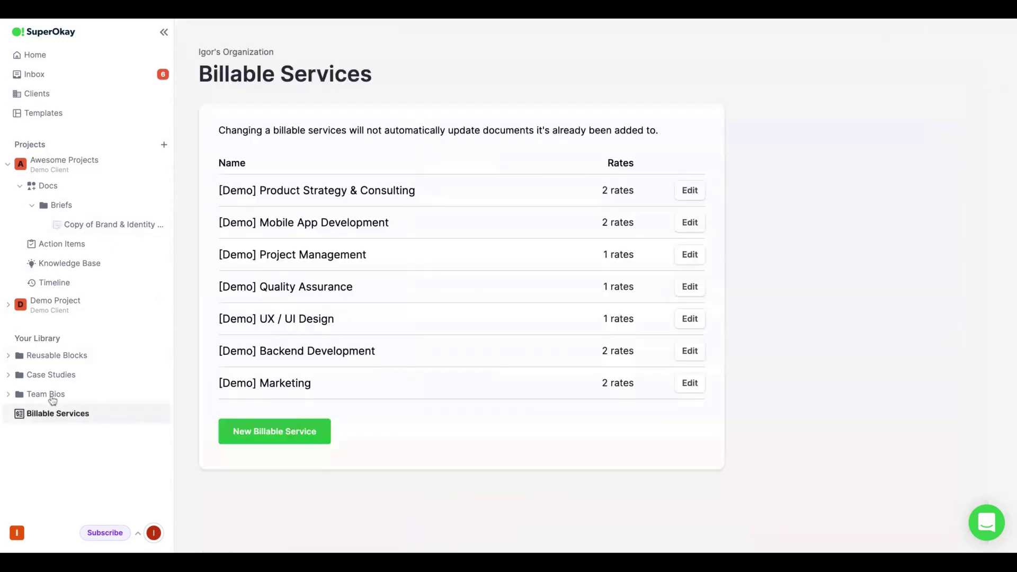
click(36, 55)
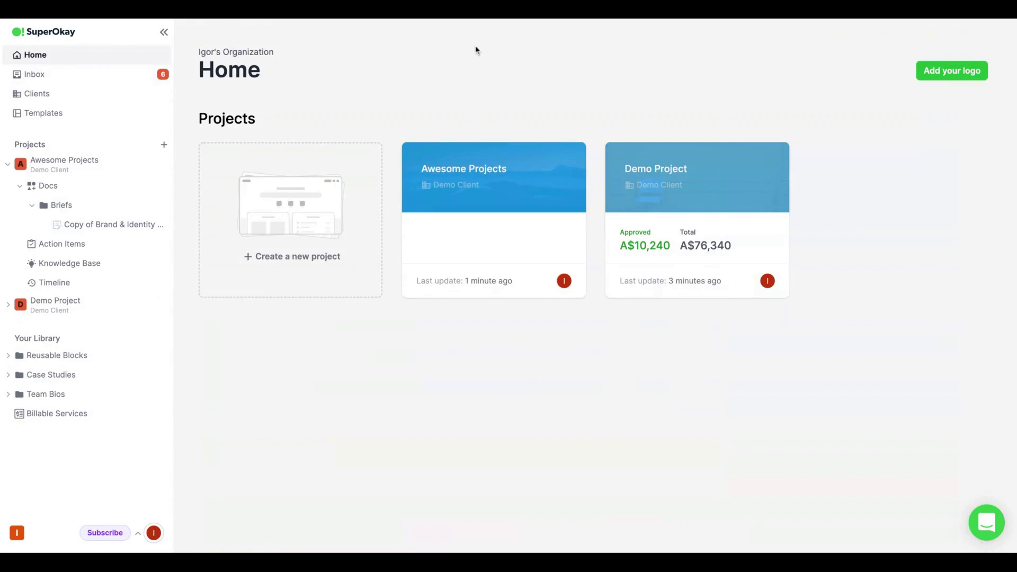